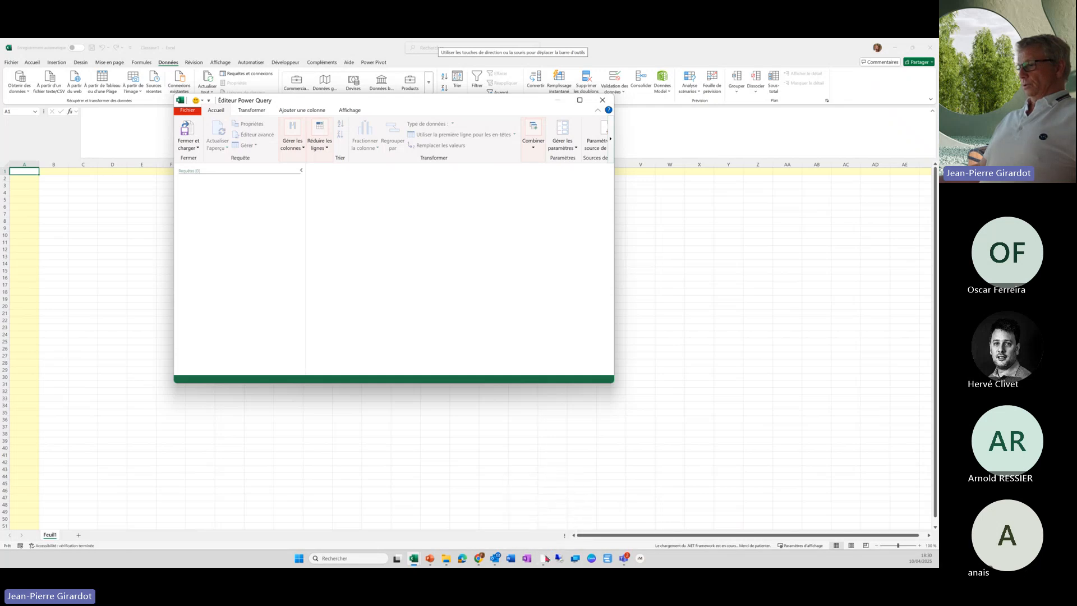
# - Switch to the Power BI Desktop report, open its Power Query Editor, and copy the queries from Tarif Achat through KPI'S
pyautogui.click(544, 563)
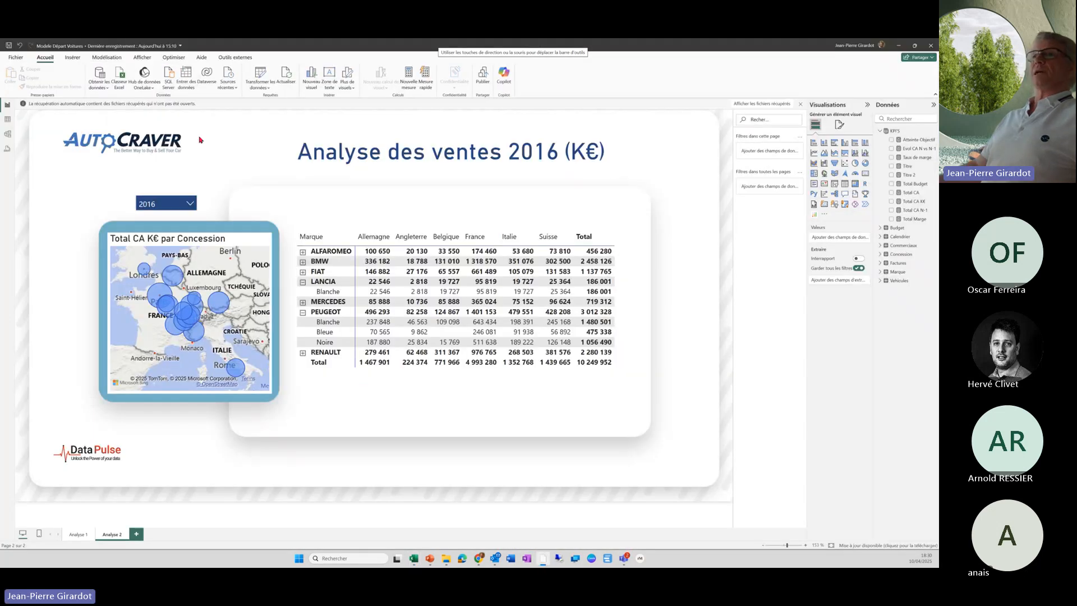
pyautogui.click(260, 76)
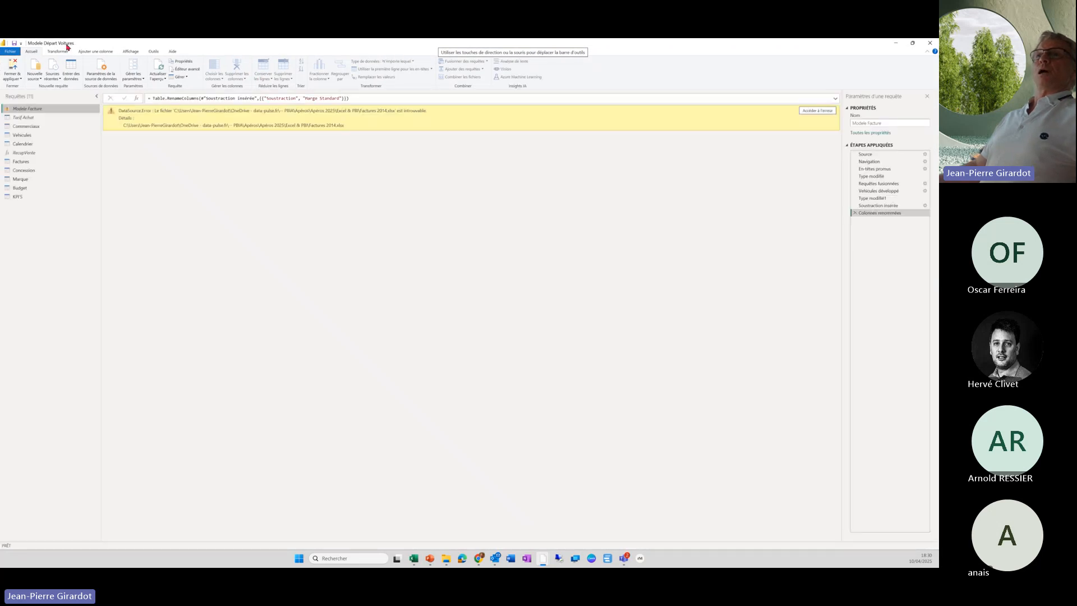
pyautogui.click(34, 118)
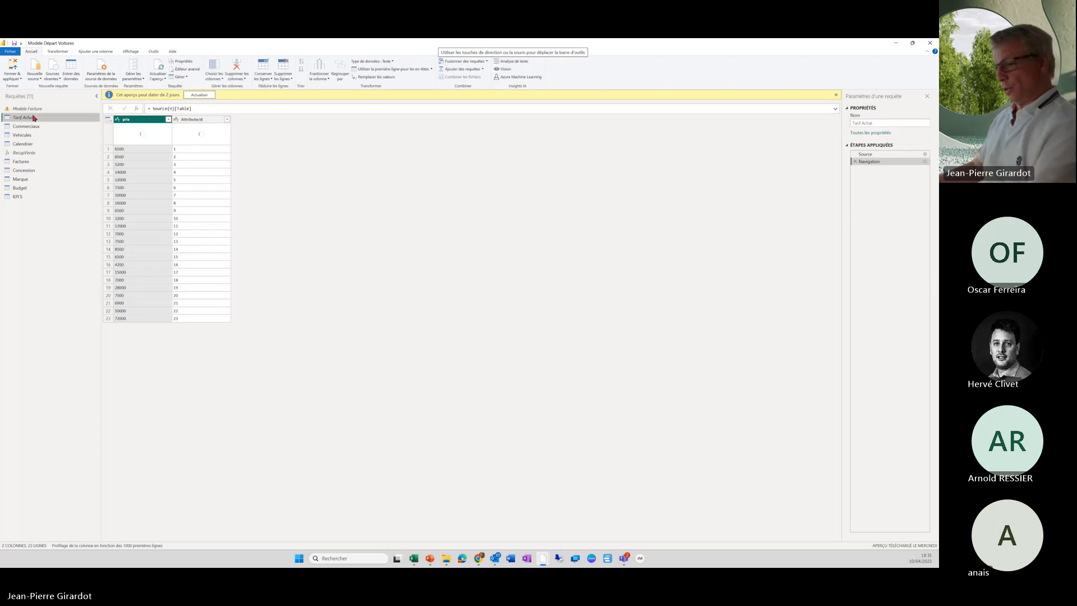
pyautogui.keyDown('shift'); pyautogui.click(23, 199); pyautogui.keyUp('shift')
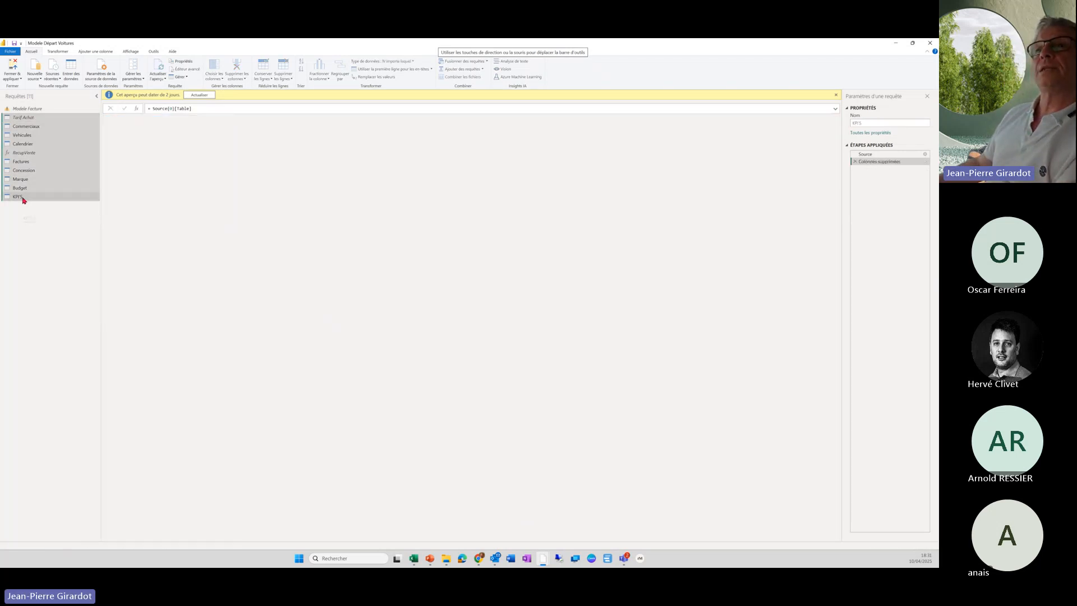
pyautogui.rightClick(43, 201)
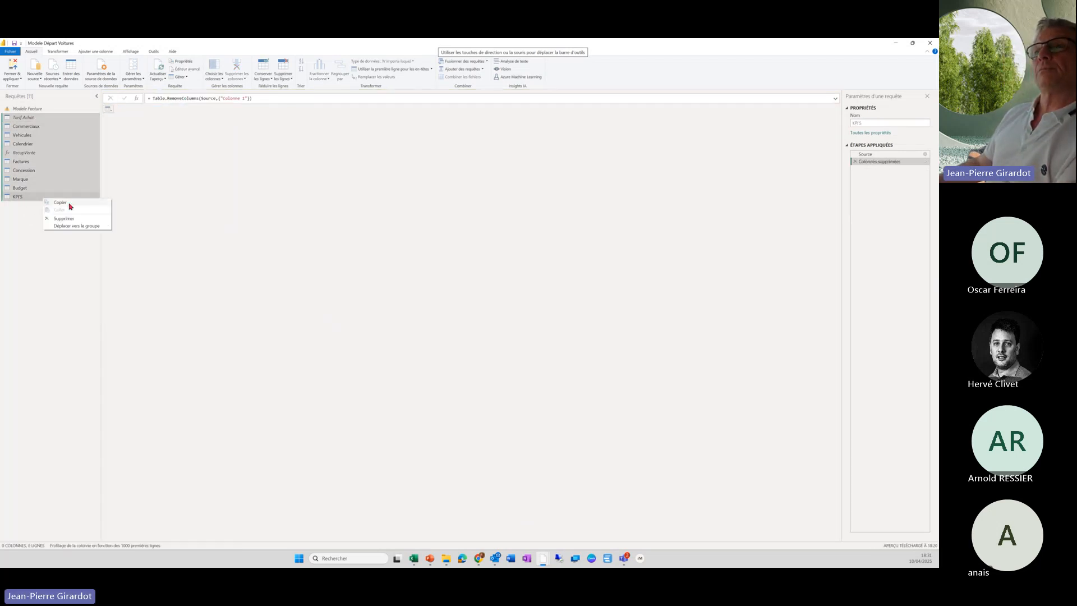
pyautogui.click(60, 202)
# - Switch to the Excel workbook Classeur1 and paste the copied queries into its empty Power Query Editor
pyautogui.moveTo(414, 558)
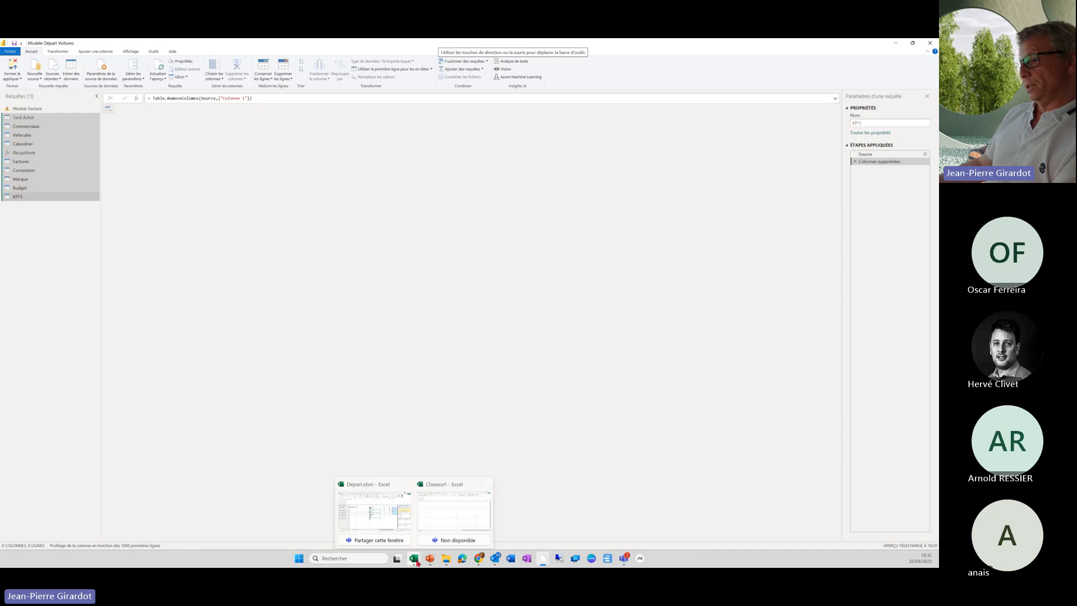
pyautogui.click(452, 524)
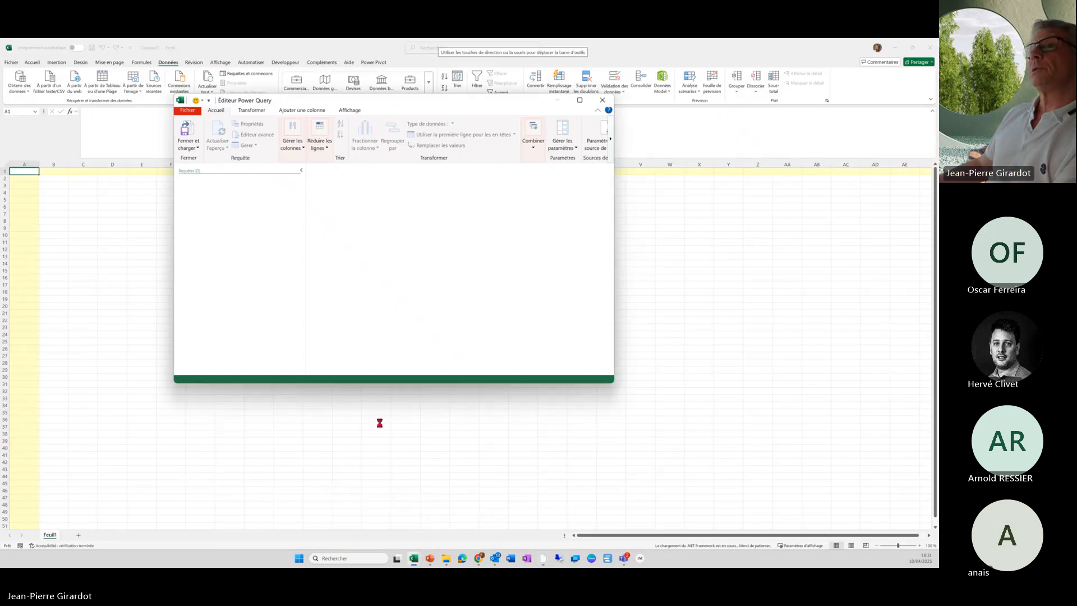
pyautogui.rightClick(202, 191)
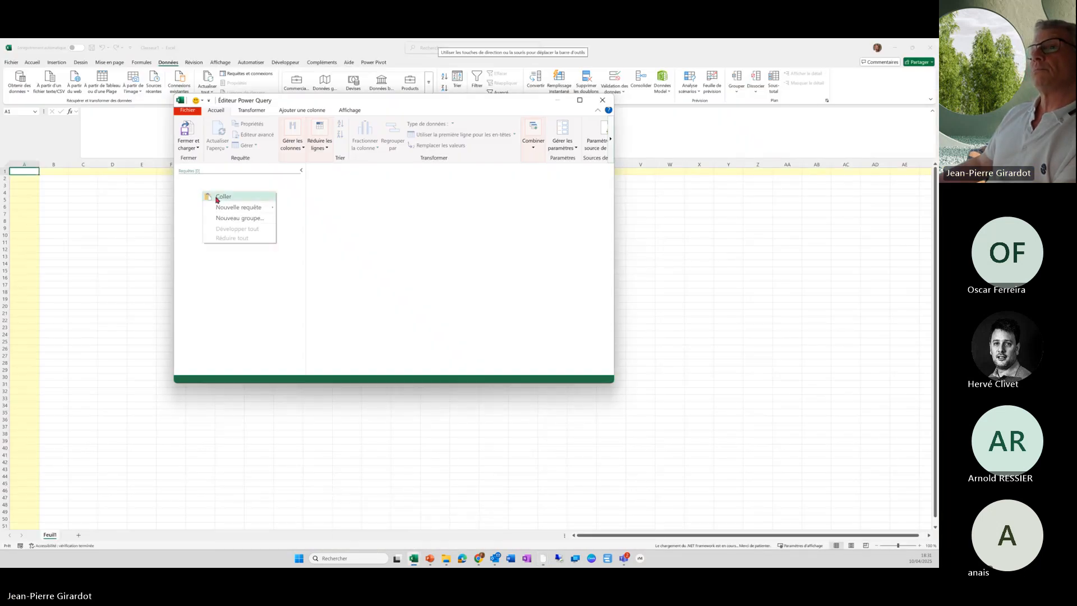
pyautogui.click(217, 198)
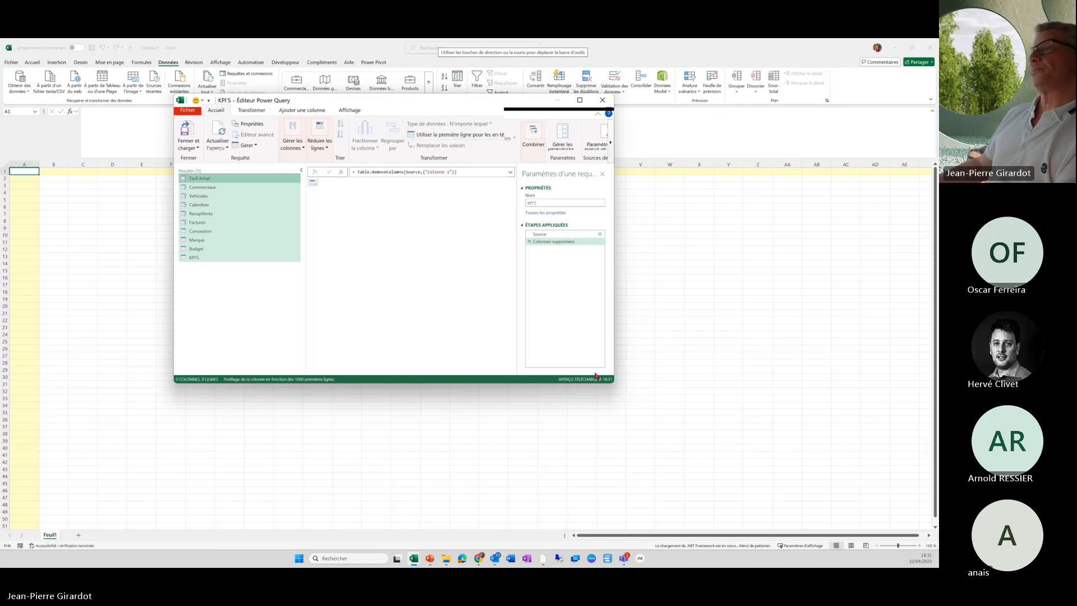
# - Close and load the pasted queries as connection only, adding their data to the data model
pyautogui.click(196, 148)
pyautogui.click(177, 169)
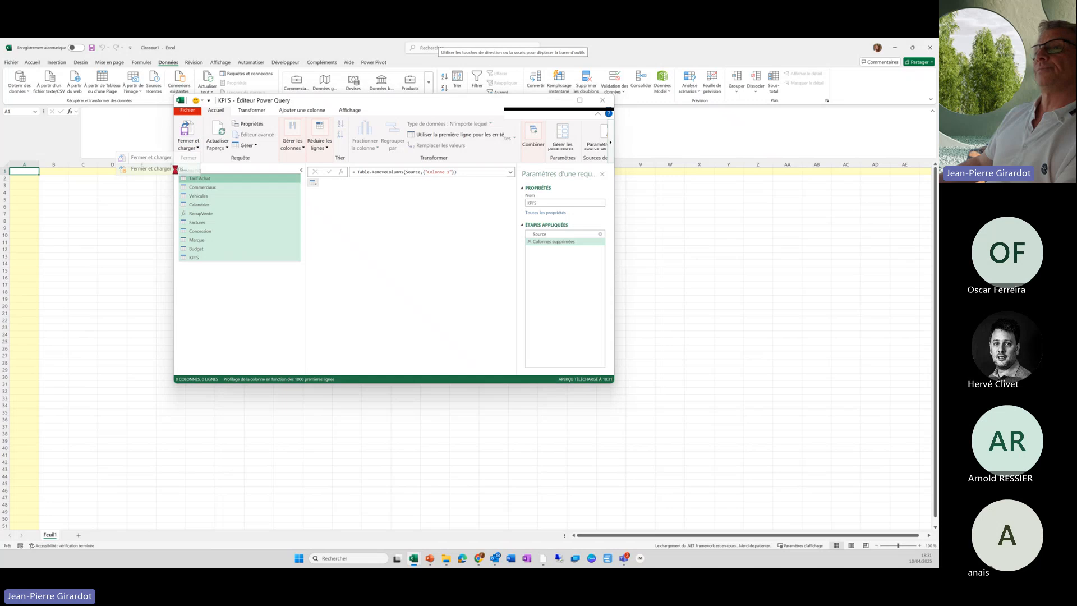
pyautogui.click(279, 196)
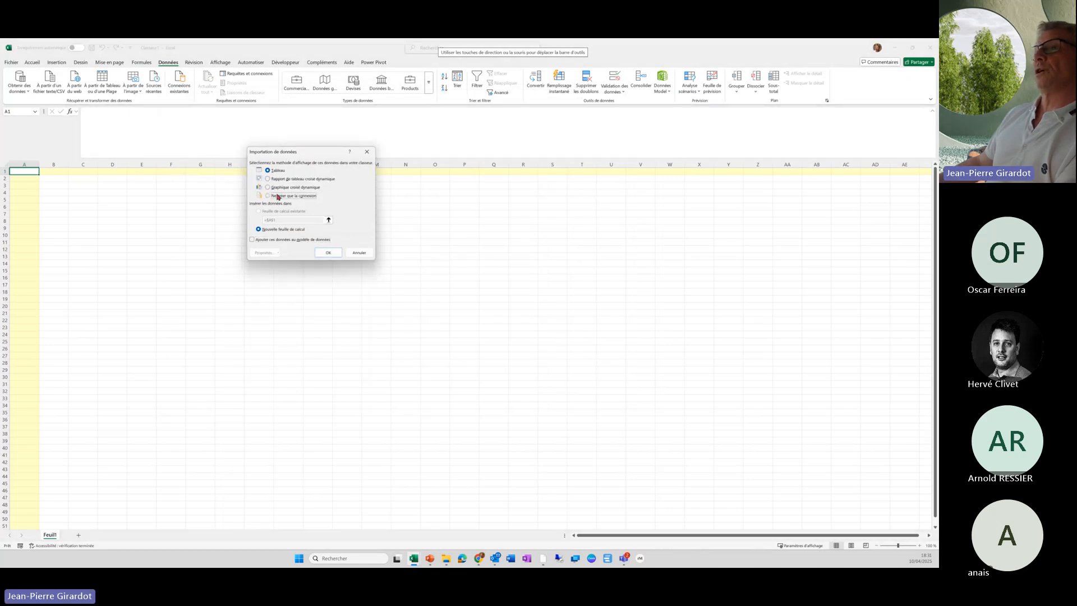
pyautogui.click(252, 240)
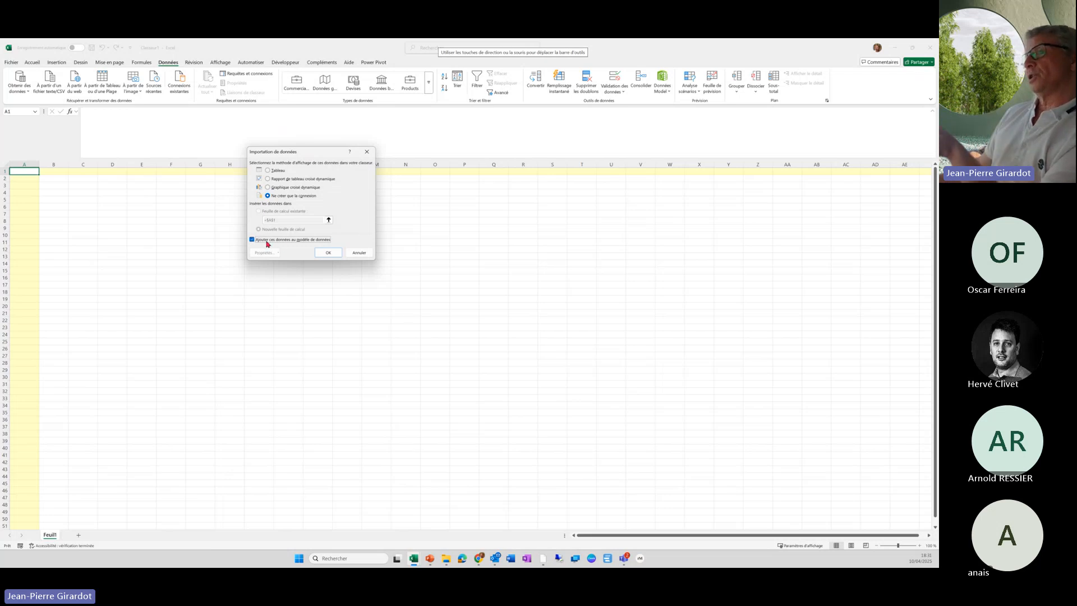
pyautogui.click(329, 252)
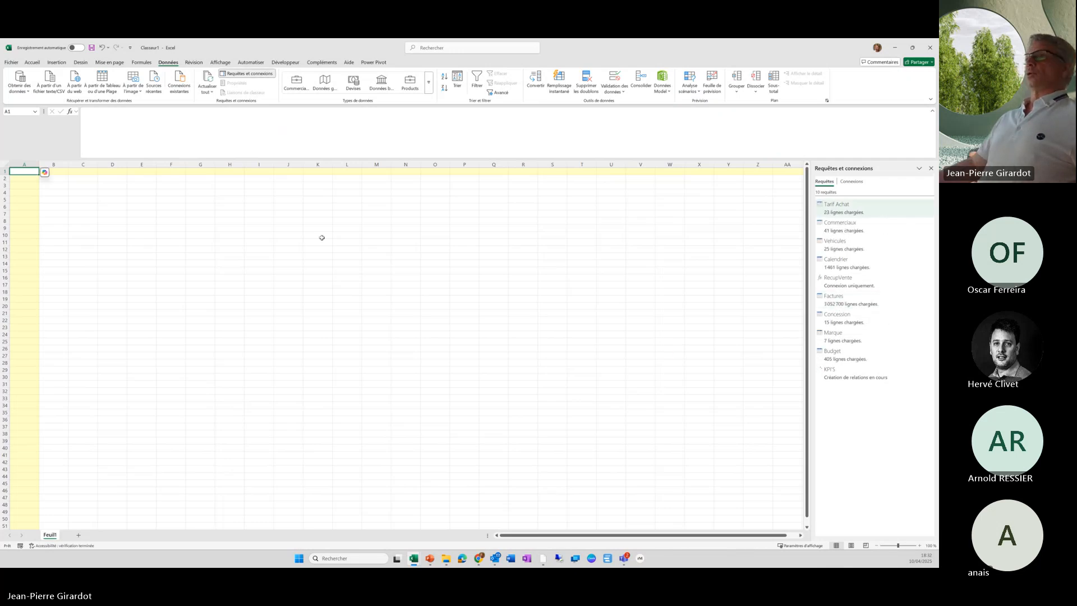
# - Open the workbook's data model in Power Pivot and display the Factures table
pyautogui.click(374, 63)
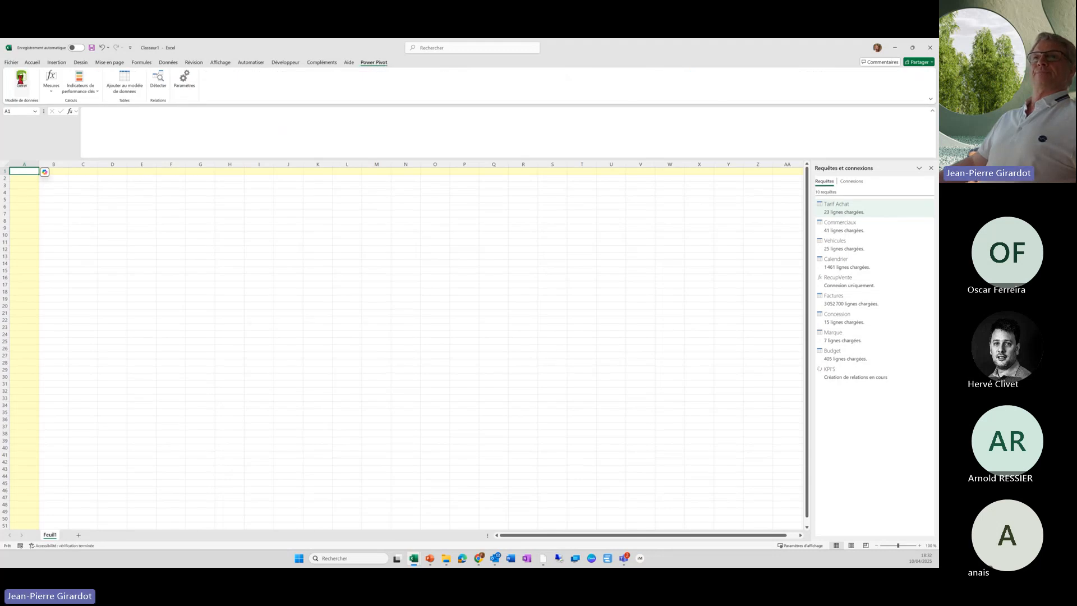
pyautogui.click(20, 79)
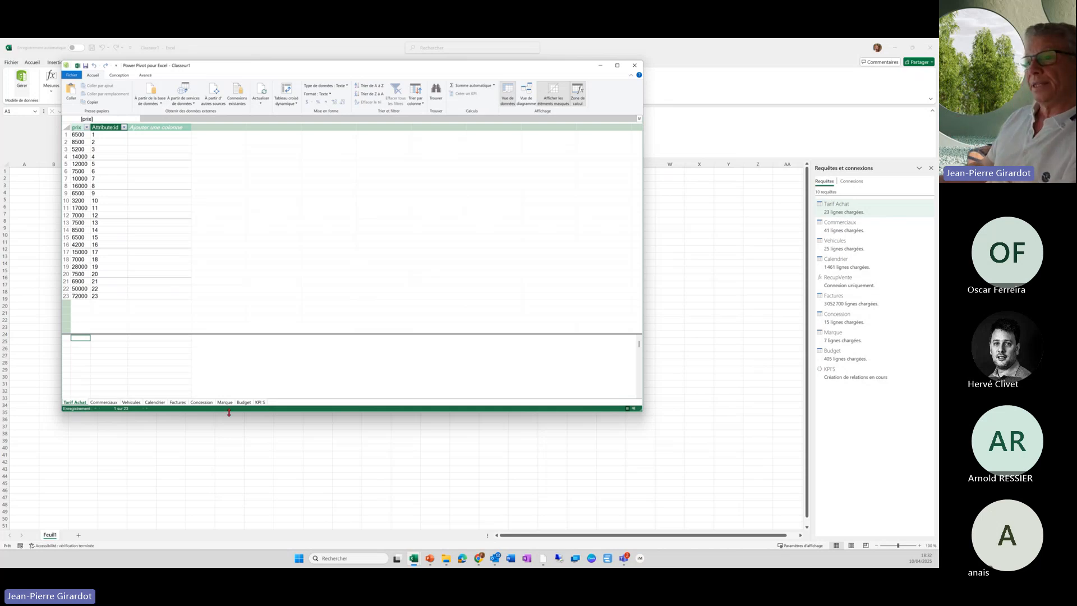
pyautogui.click(178, 403)
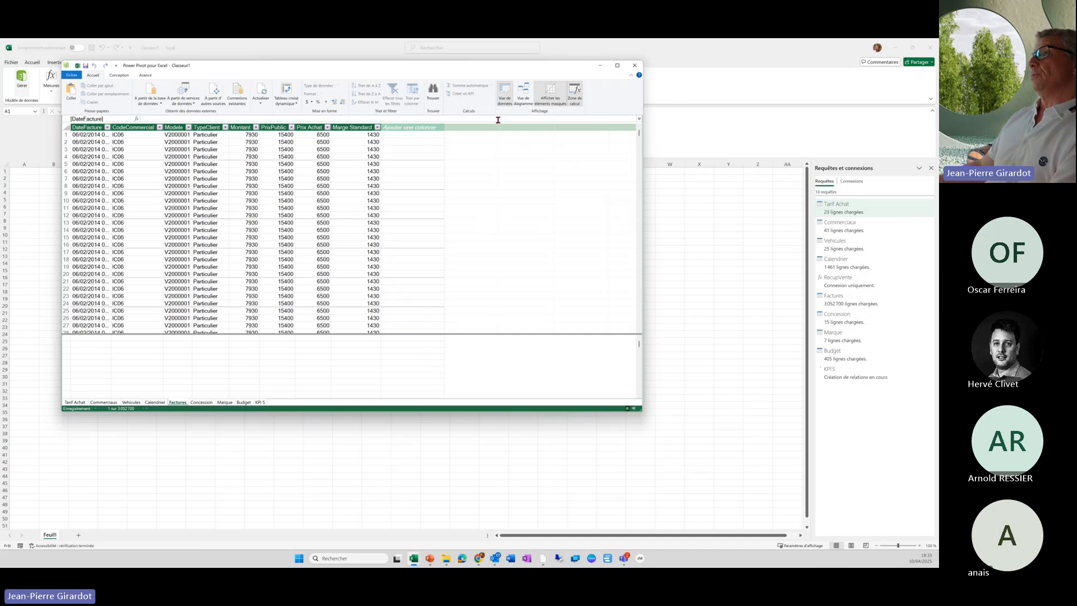
# - Show the model as a diagram, place the Factures table below Vehicules, and enlarge it to show all its fields
pyautogui.click(524, 94)
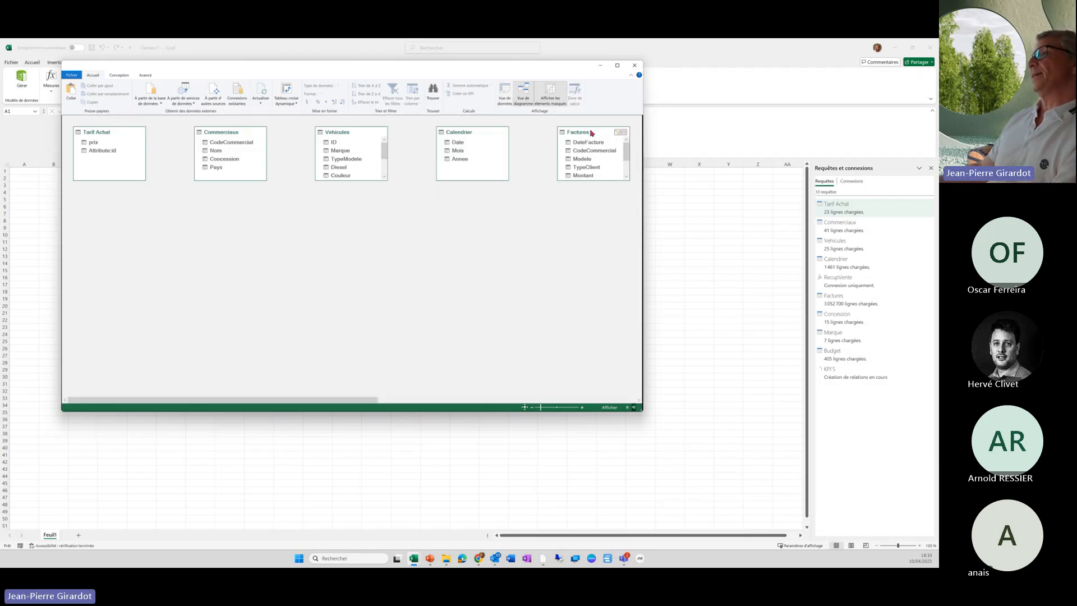
pyautogui.moveTo(591, 133); pyautogui.dragTo(358, 229)
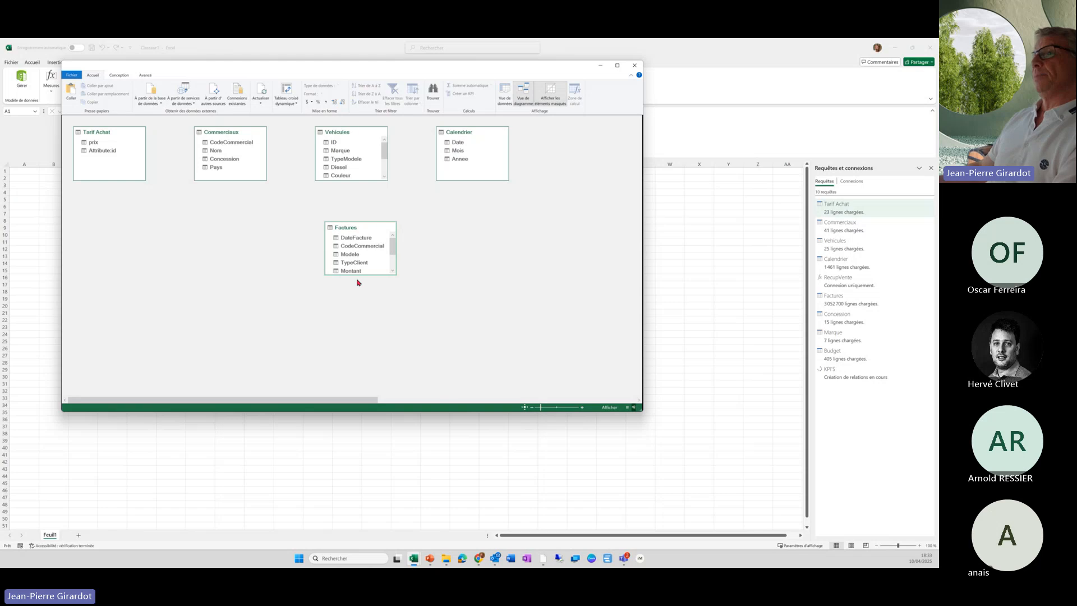
pyautogui.moveTo(367, 274); pyautogui.dragTo(383, 323)
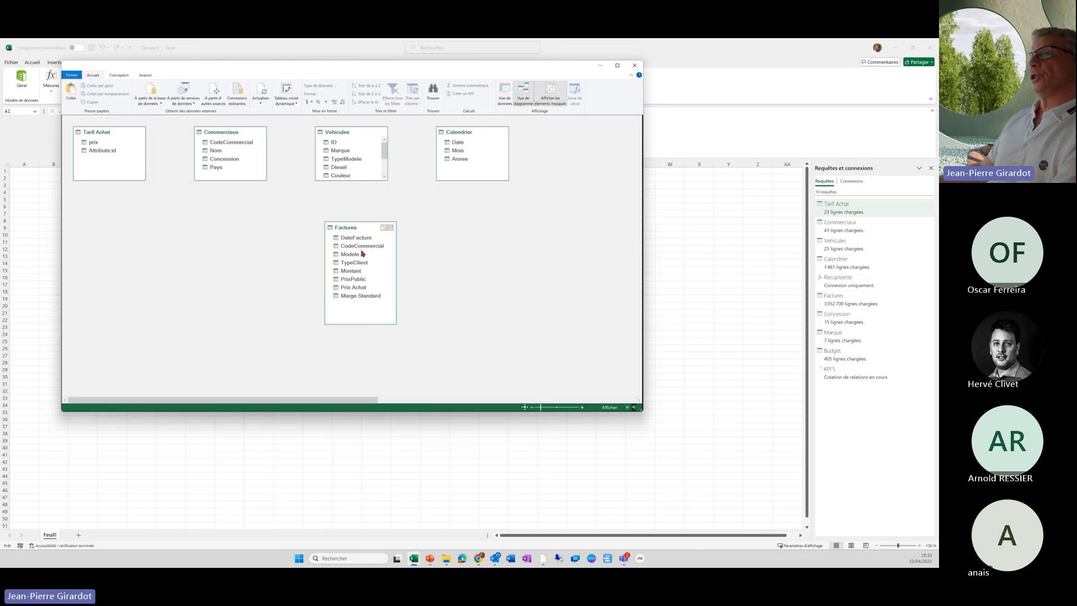
# - Relate Factures to Commerciaux by CodeCommercial, to Vehicules by Modele, and to Calendrier by DateFacture and Date, enlarging the Vehicules table
pyautogui.moveTo(362, 246); pyautogui.dragTo(230, 142)
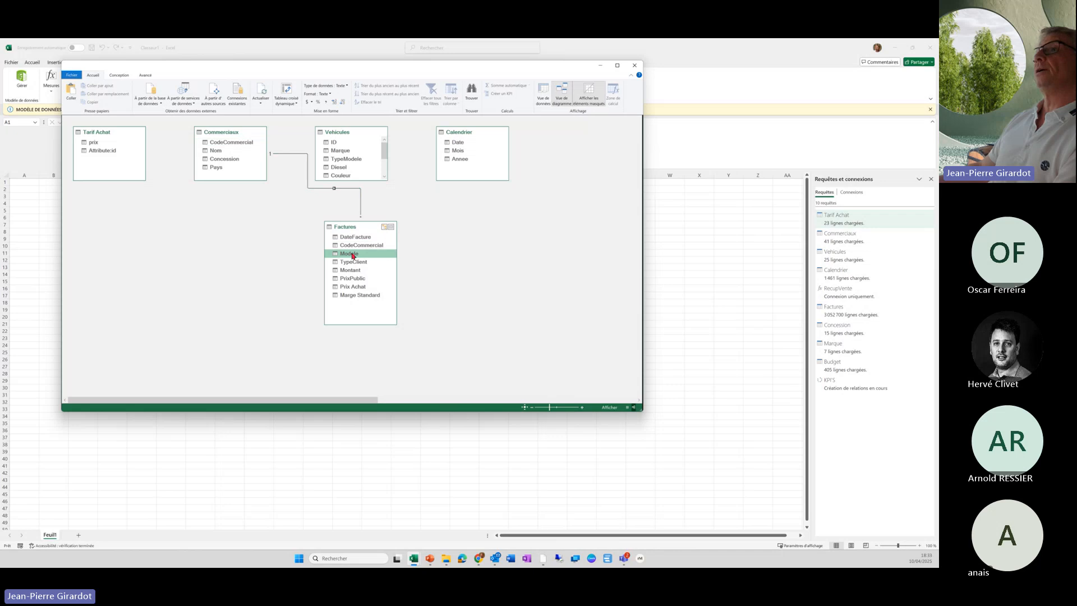
pyautogui.moveTo(365, 180); pyautogui.dragTo(371, 215)
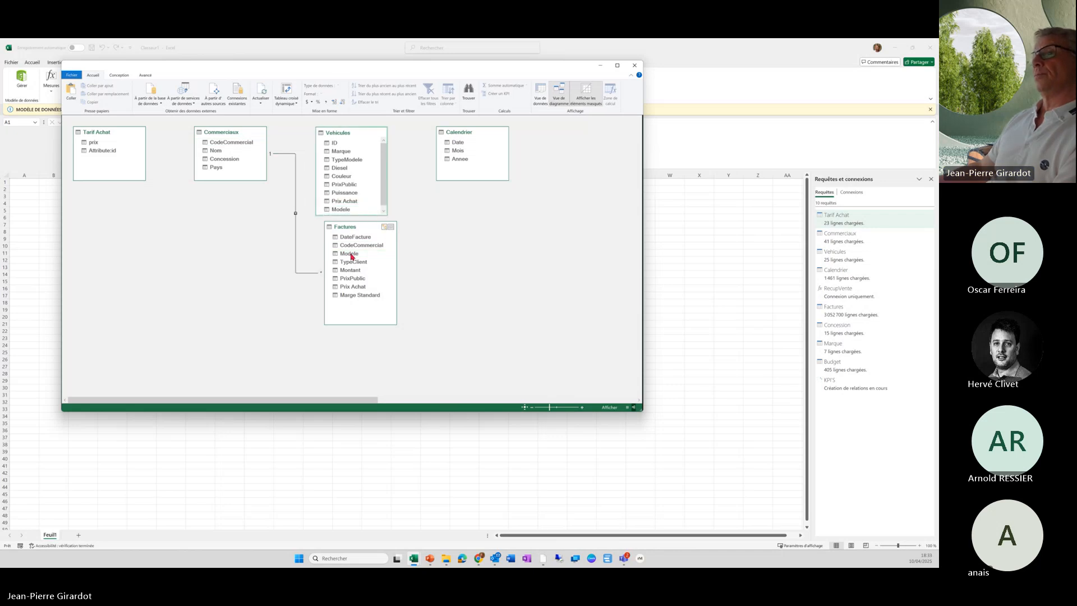
pyautogui.moveTo(351, 255); pyautogui.dragTo(459, 143)
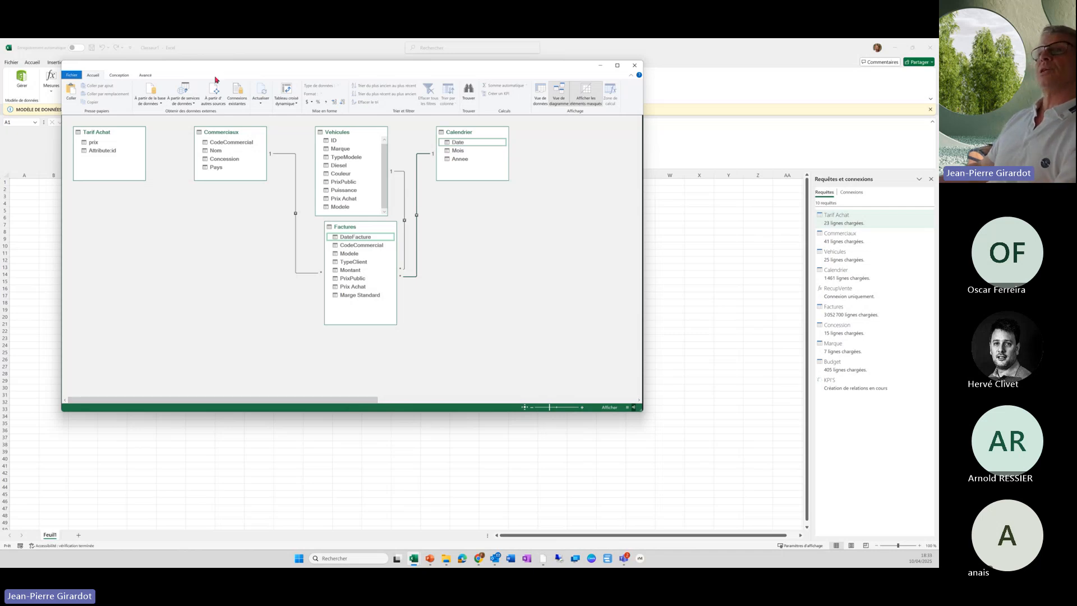
# - Create a pivot table from the data model on a new worksheet, with Vehicules Marque as rows and the sum of Factures Montant as values
pyautogui.click(288, 91)
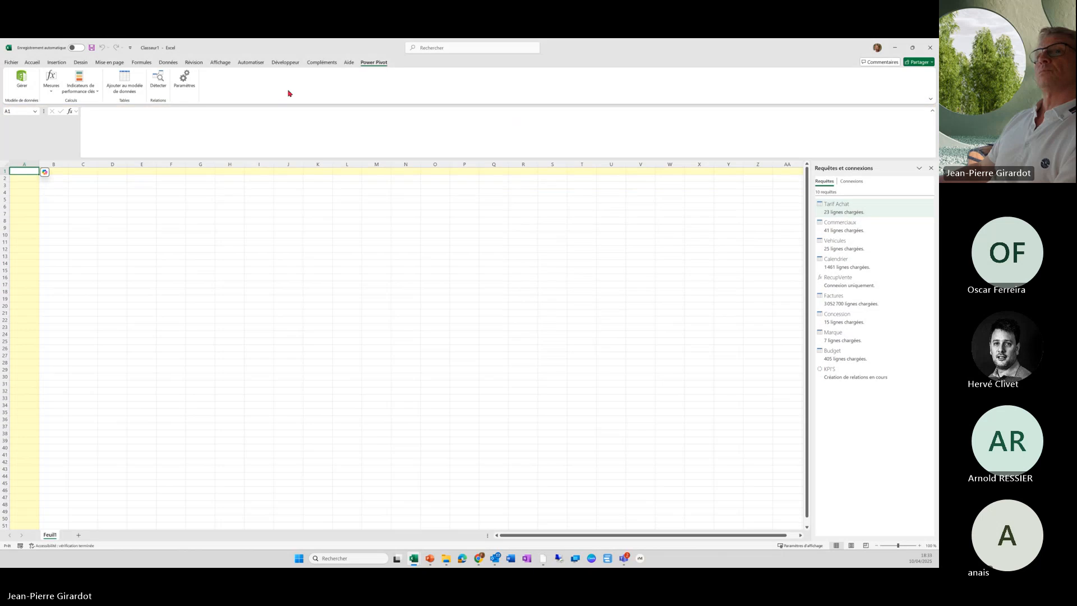
pyautogui.click(531, 315)
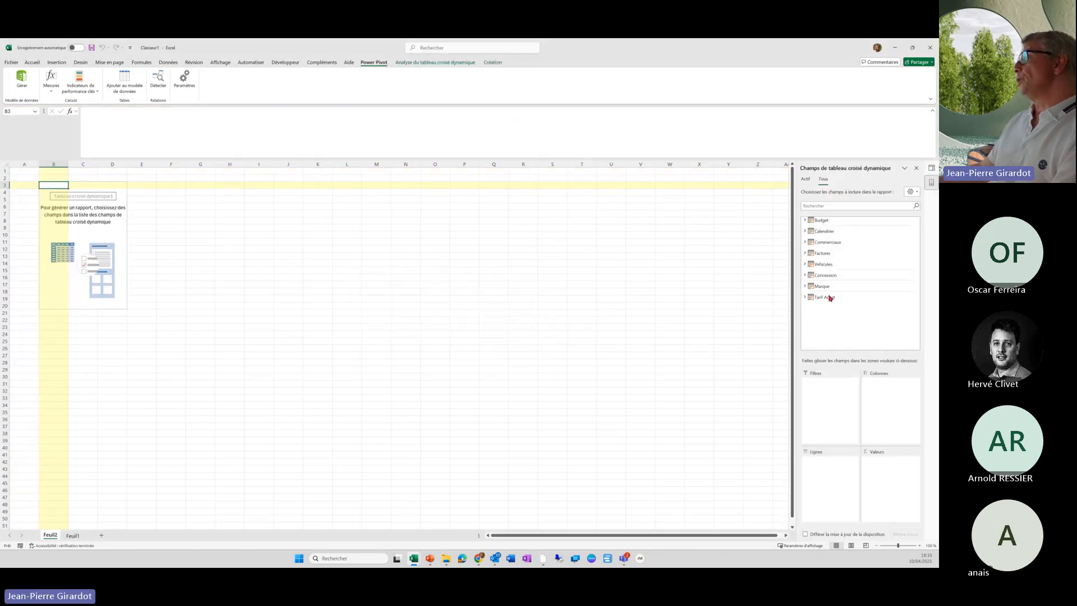
pyautogui.click(806, 265)
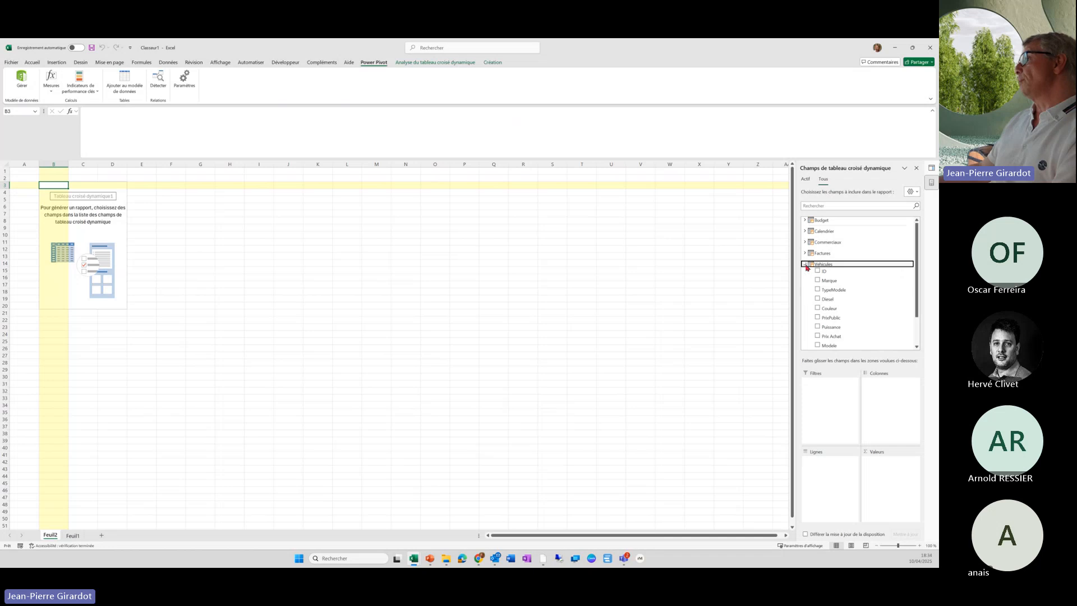
pyautogui.click(837, 281)
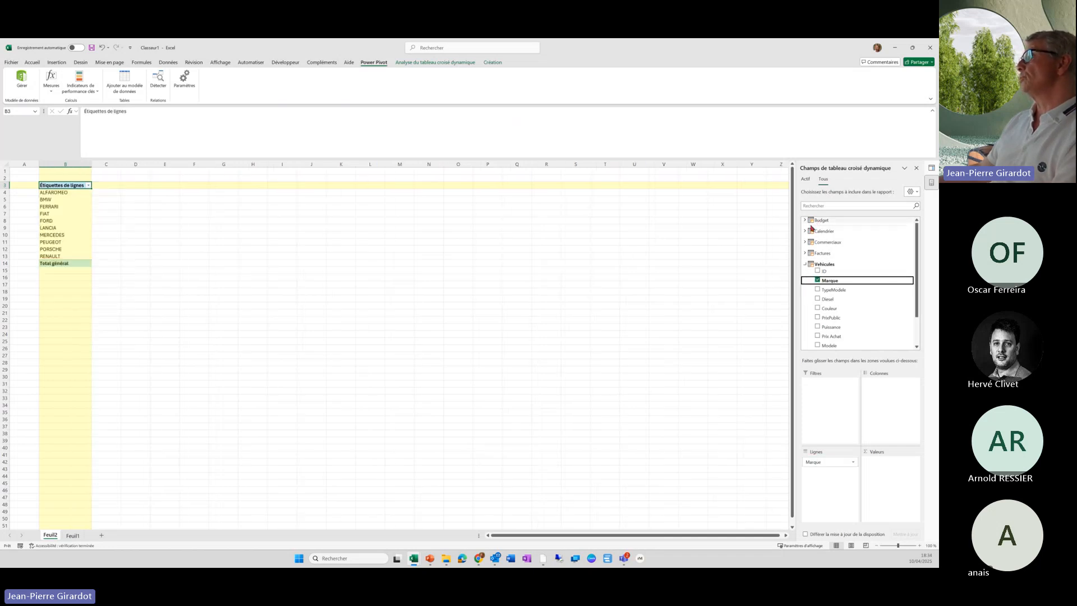
pyautogui.click(806, 254)
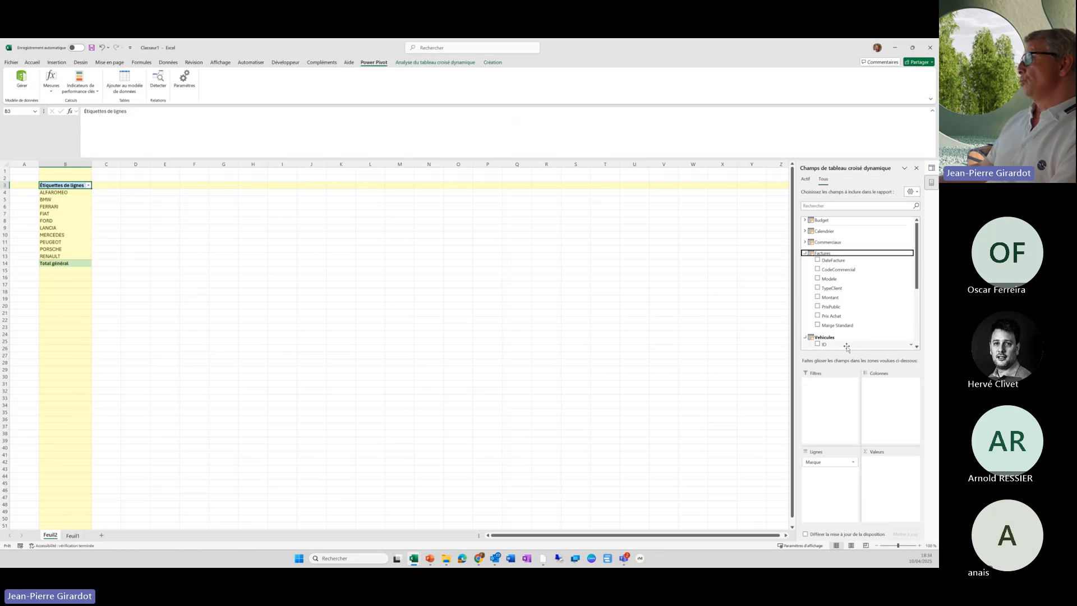
pyautogui.moveTo(836, 298); pyautogui.dragTo(898, 484)
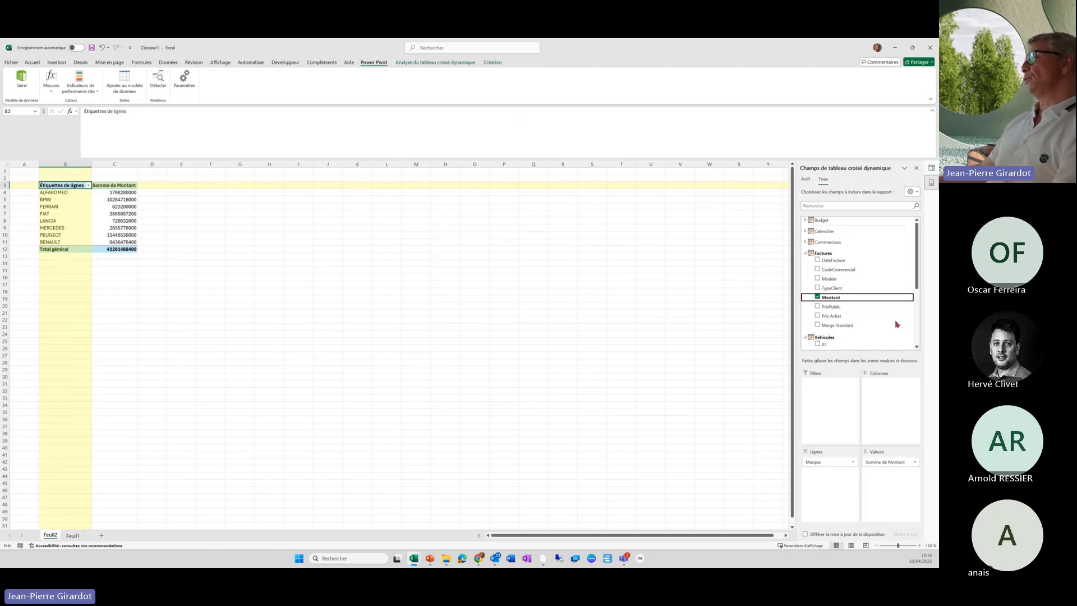
# - Add a slicer for the Calendrier field Annee and place it beside the pivot table, starting in column E
pyautogui.click(806, 232)
pyautogui.rightClick(832, 257)
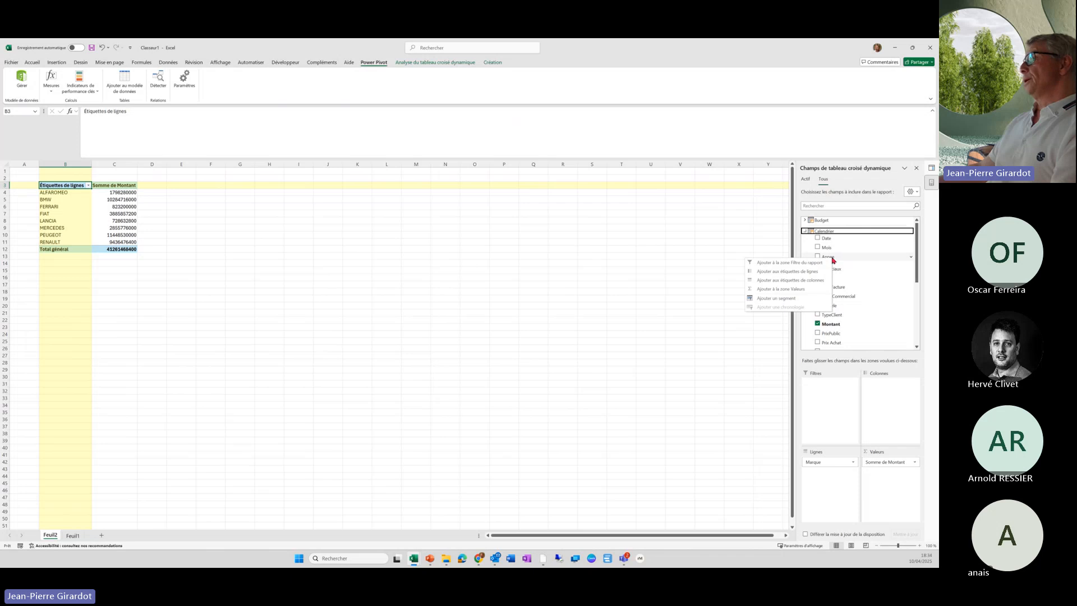
pyautogui.click(780, 299)
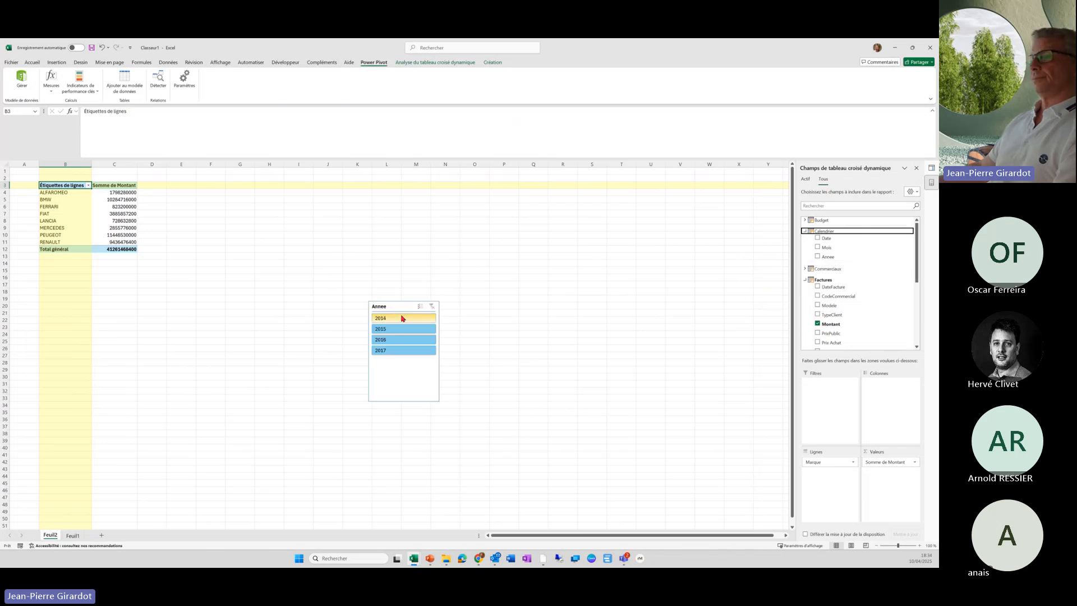
pyautogui.moveTo(370, 290); pyautogui.dragTo(198, 182)
# - Try the Annee slicer on the pivot table with the years 2014, 2015 and 2016, finishing with 2017 selected
pyautogui.click(203, 219)
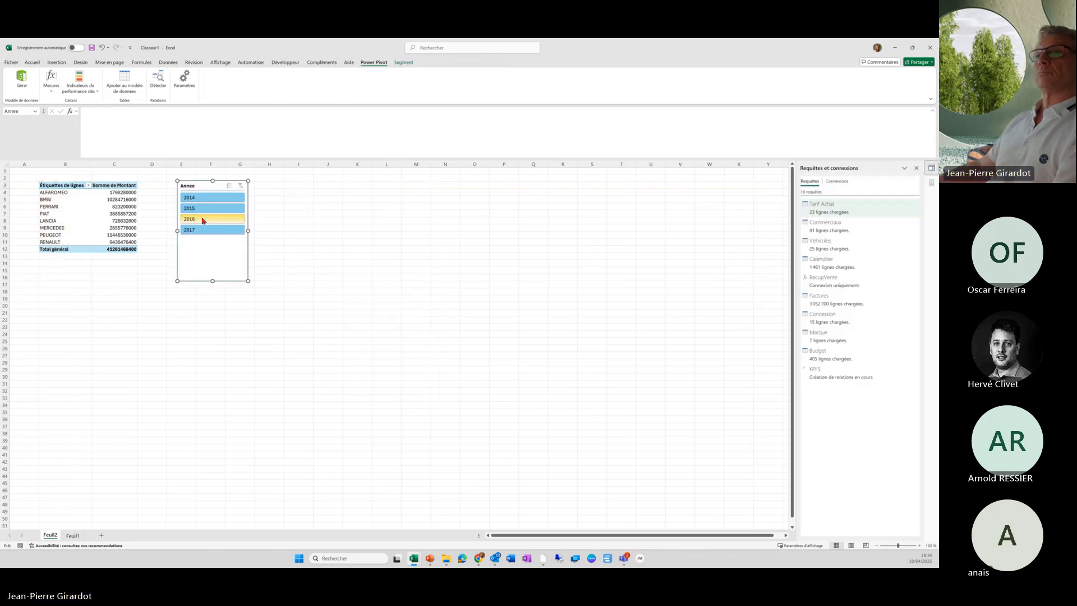
pyautogui.click(205, 209)
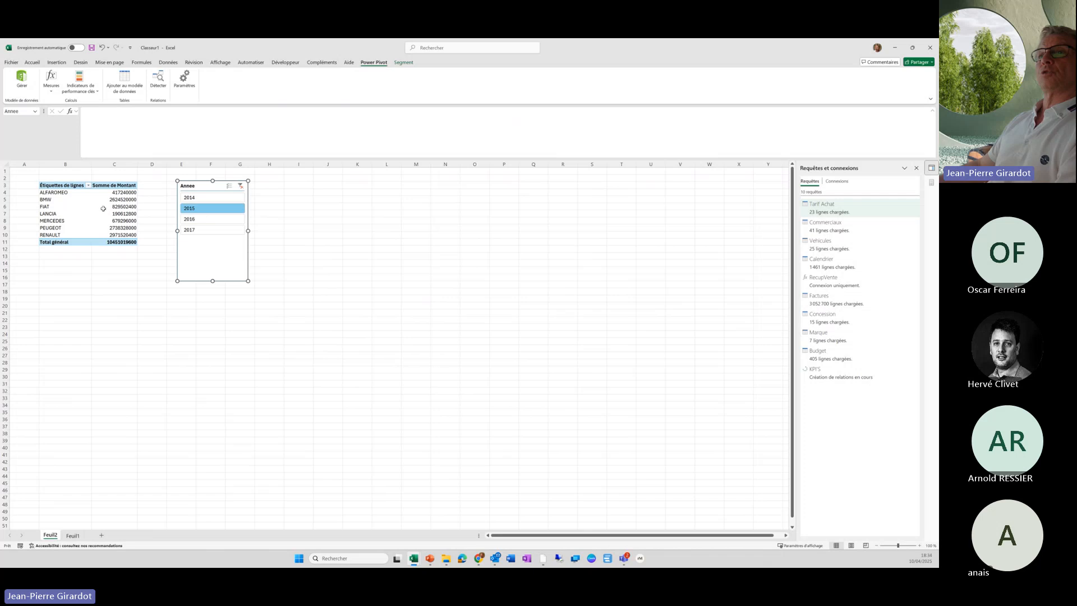
pyautogui.click(204, 198)
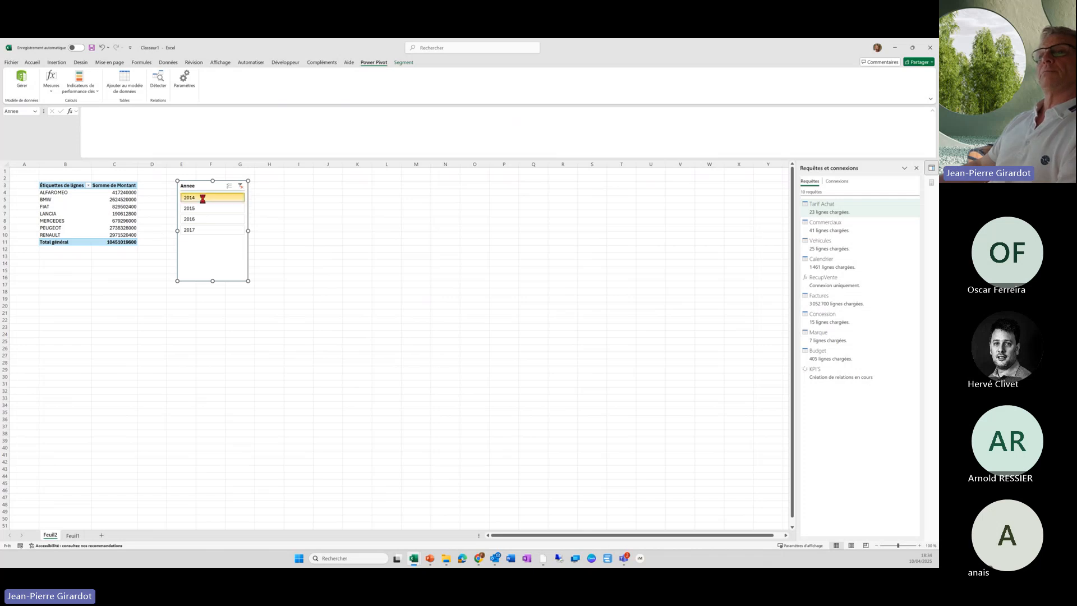
pyautogui.click(204, 210)
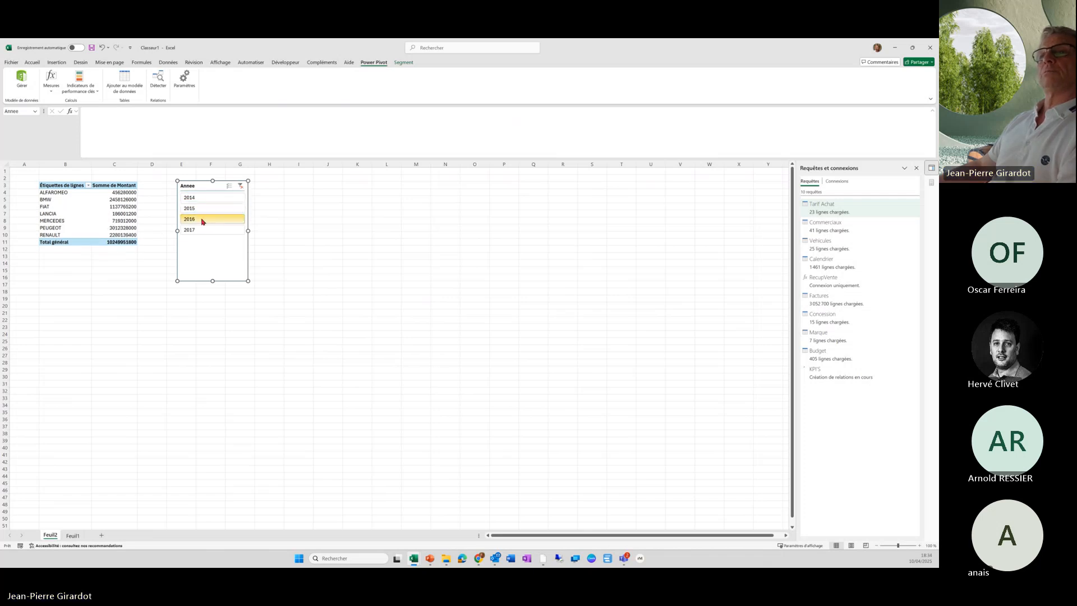
pyautogui.click(204, 219)
pyautogui.click(203, 230)
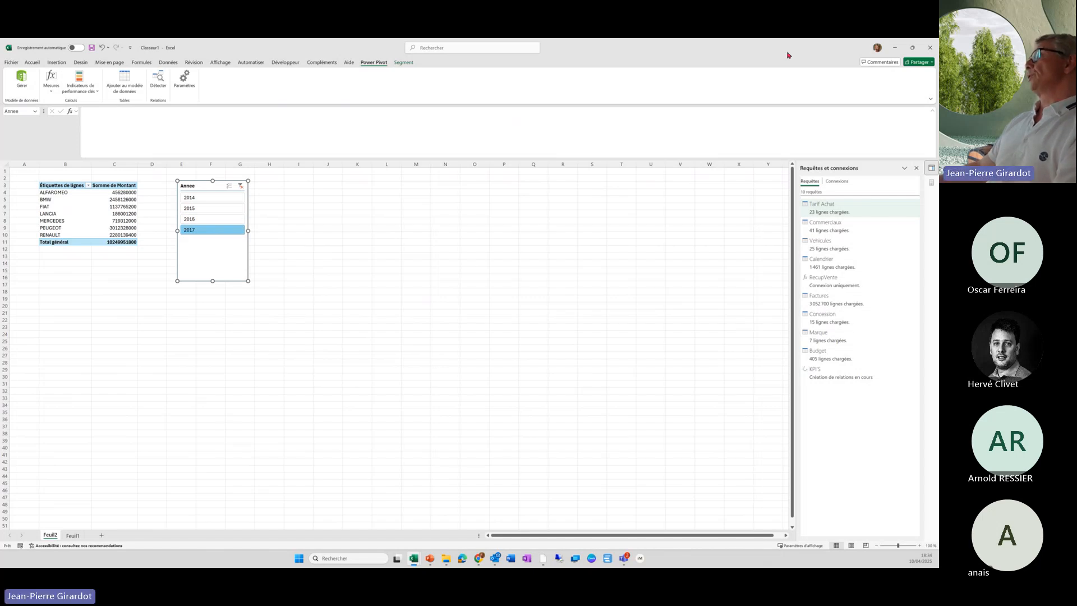
# - Close the Power Pivot diagram window and the Classeur1 workbook without saving
pyautogui.moveTo(792, 50); pyautogui.dragTo(586, 220)
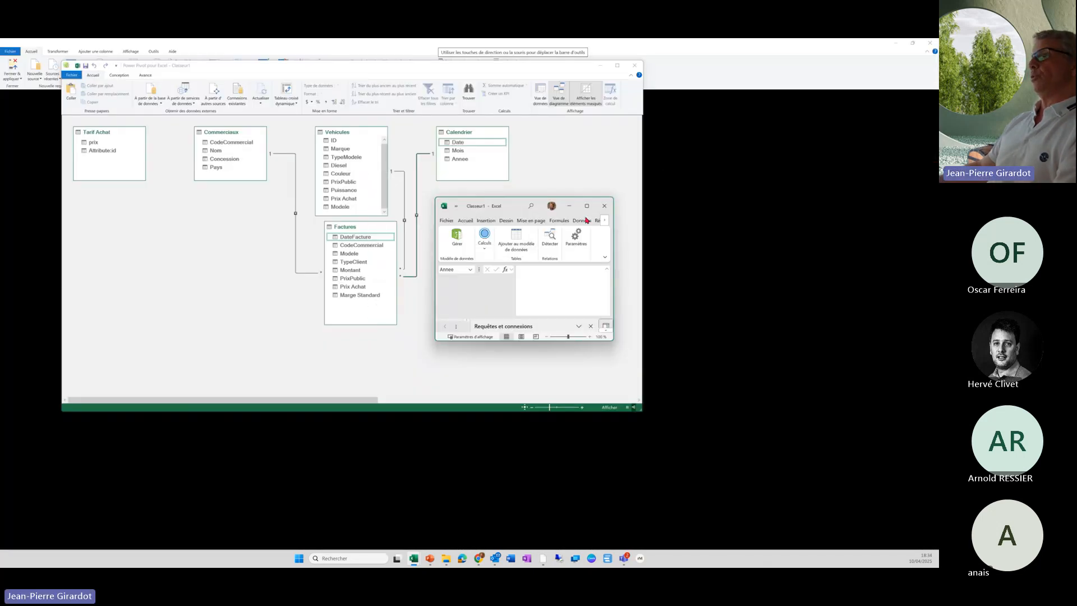
pyautogui.click(634, 66)
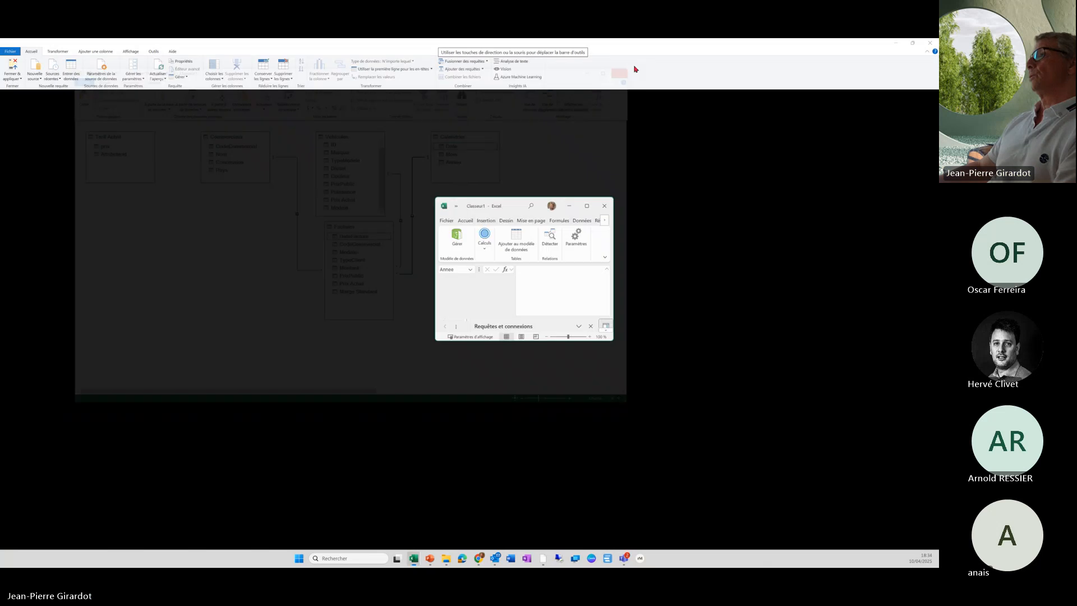
pyautogui.click(604, 206)
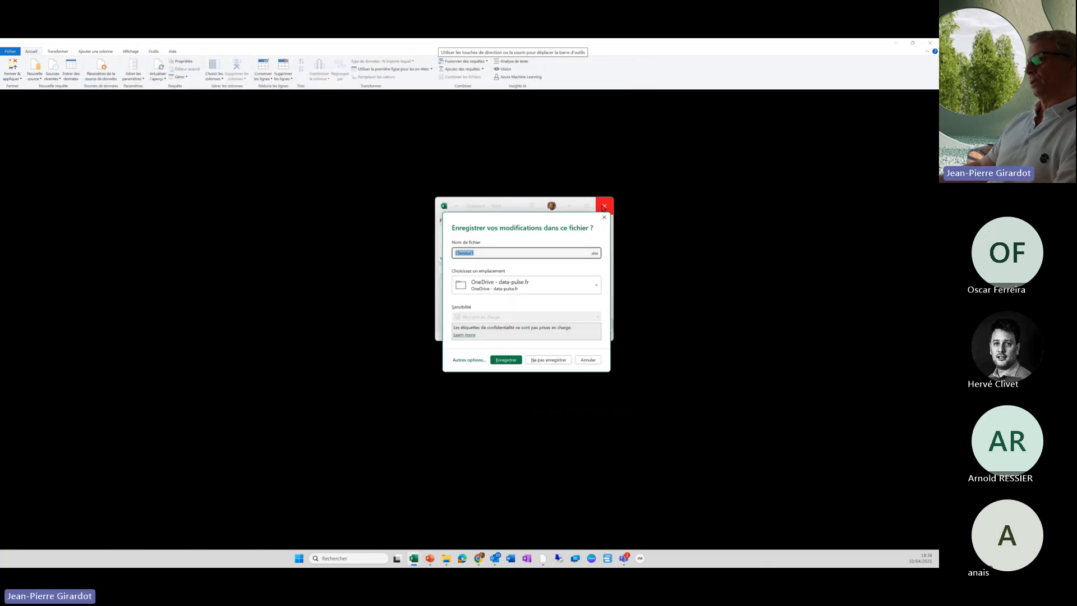
pyautogui.click(550, 360)
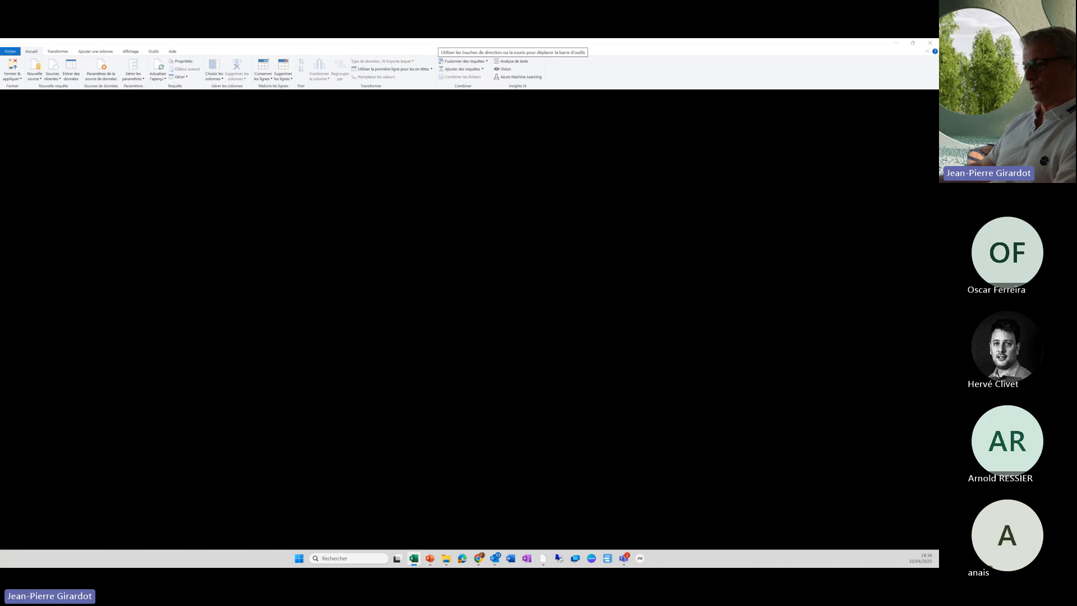
# - Switch to the Depart.xlsm workbook and maximize its window
pyautogui.moveTo(412, 561)
pyautogui.click(413, 514)
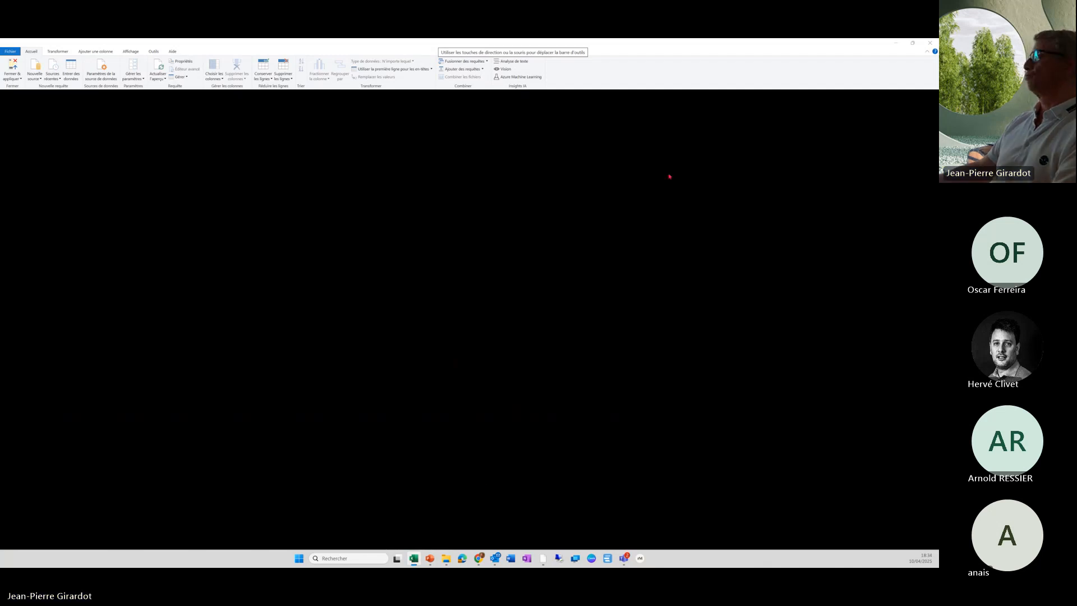
pyautogui.moveTo(668, 175); pyautogui.dragTo(413, 43)
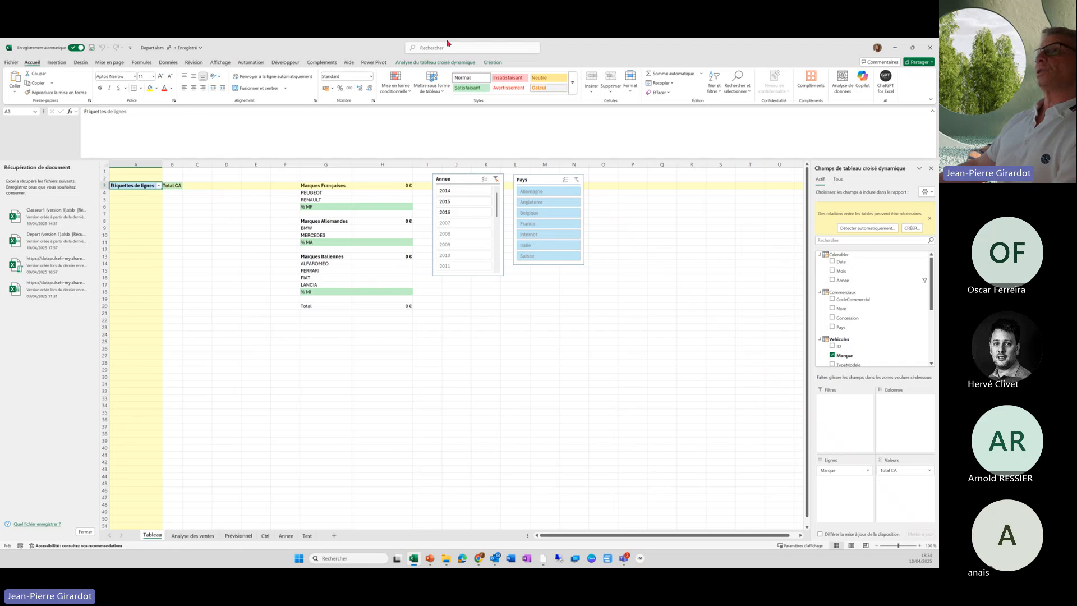
# - Show the Power Pivot model of Depart.xlsm as a diagram, reposition the Factures and Budget tables side by side, and return to the workbook
pyautogui.click(373, 62)
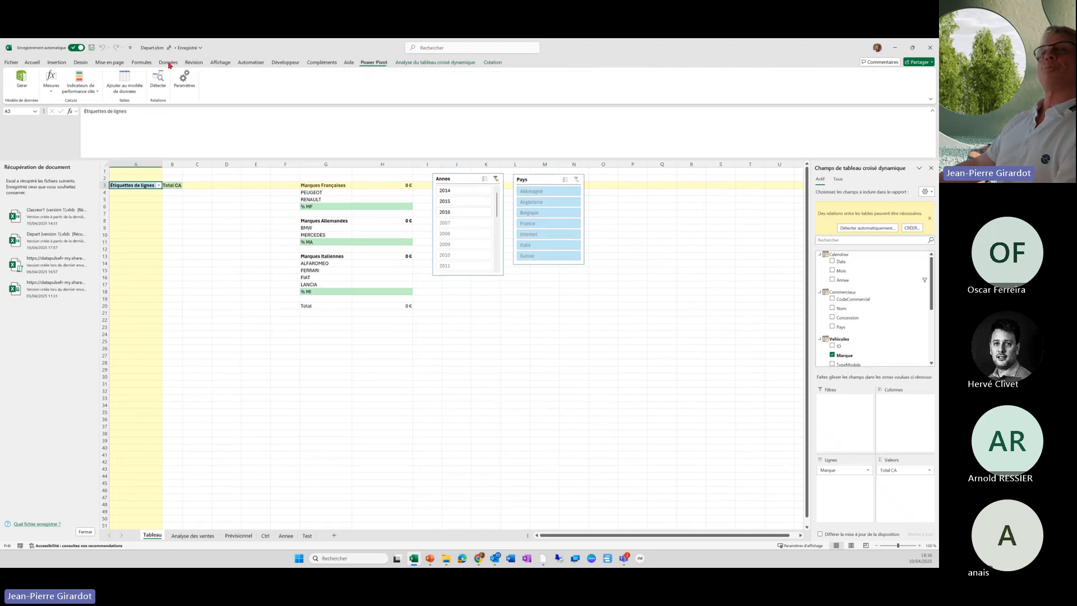
pyautogui.click(21, 83)
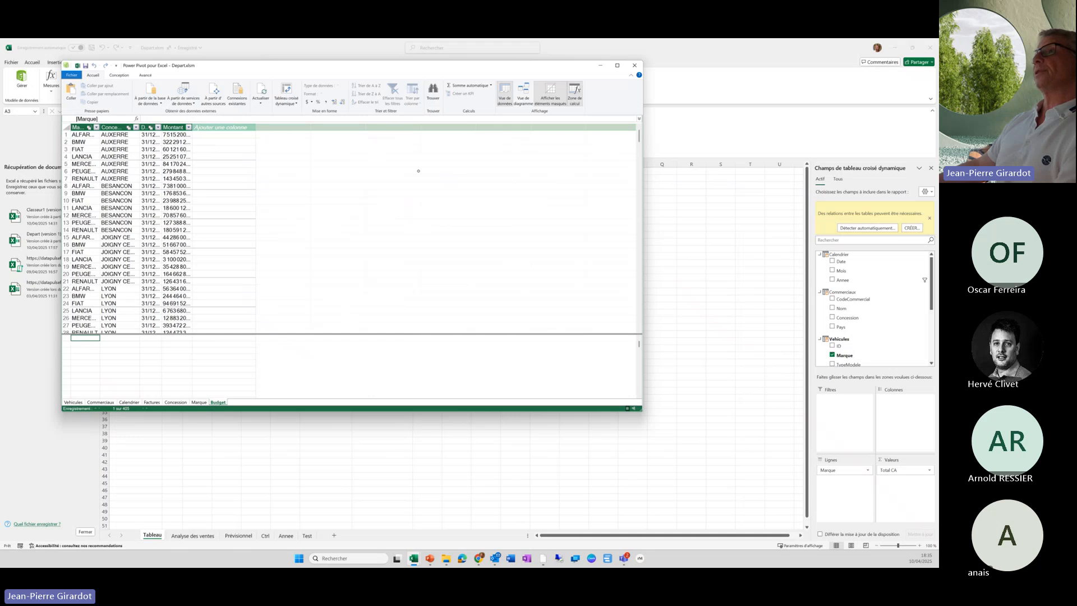
pyautogui.click(529, 91)
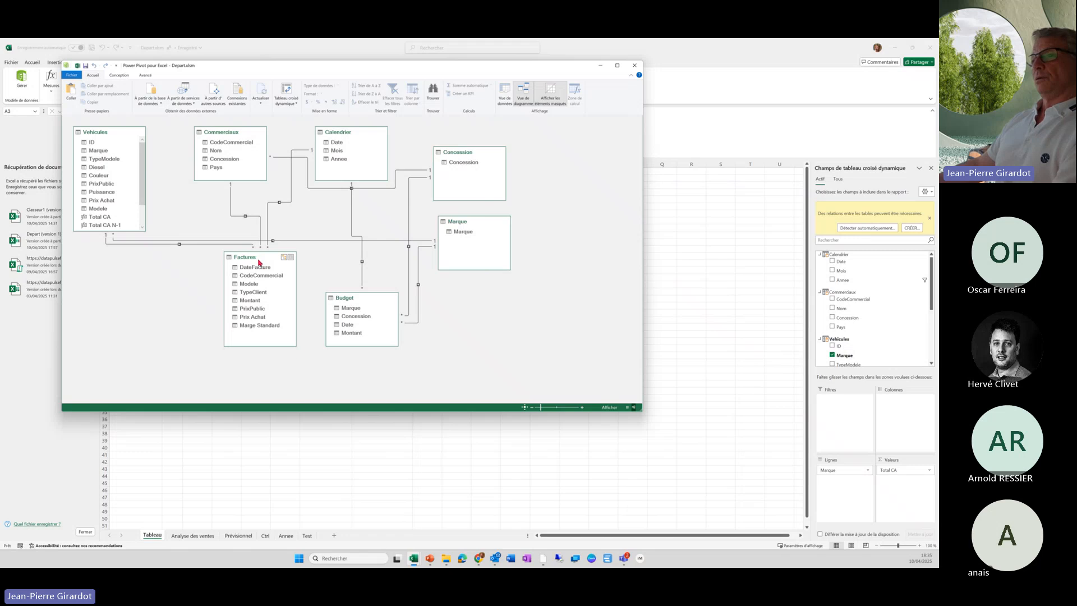
pyautogui.moveTo(260, 262); pyautogui.dragTo(234, 289)
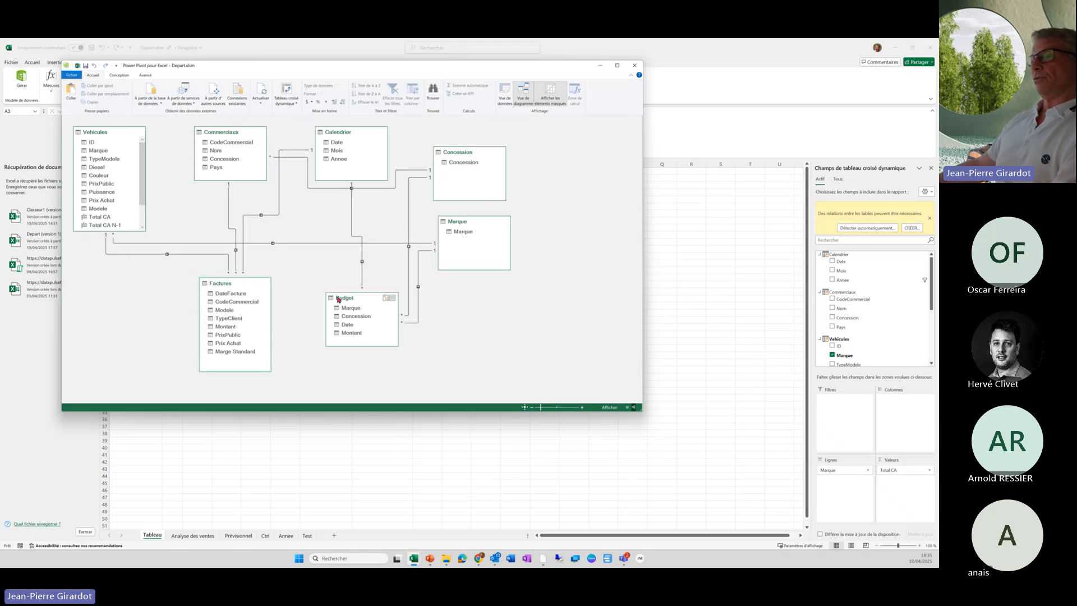
pyautogui.moveTo(338, 300); pyautogui.dragTo(315, 288)
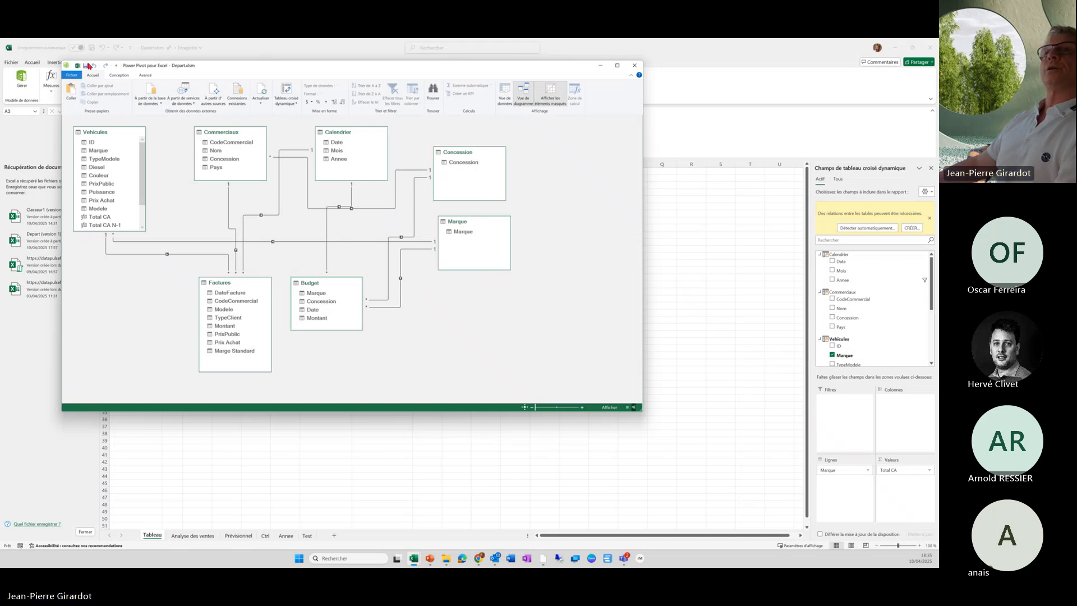
pyautogui.click(78, 67)
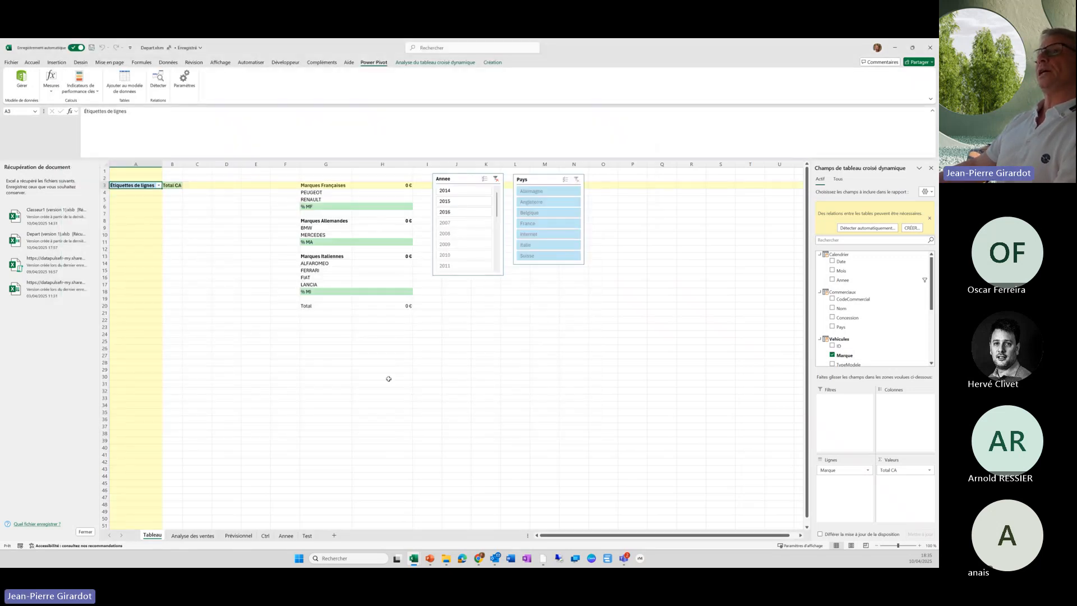
# - Review the data model's measures with their full names and examine the enlarged formula of the Total CA measure, closing the dialogs without editing
pyautogui.click(51, 90)
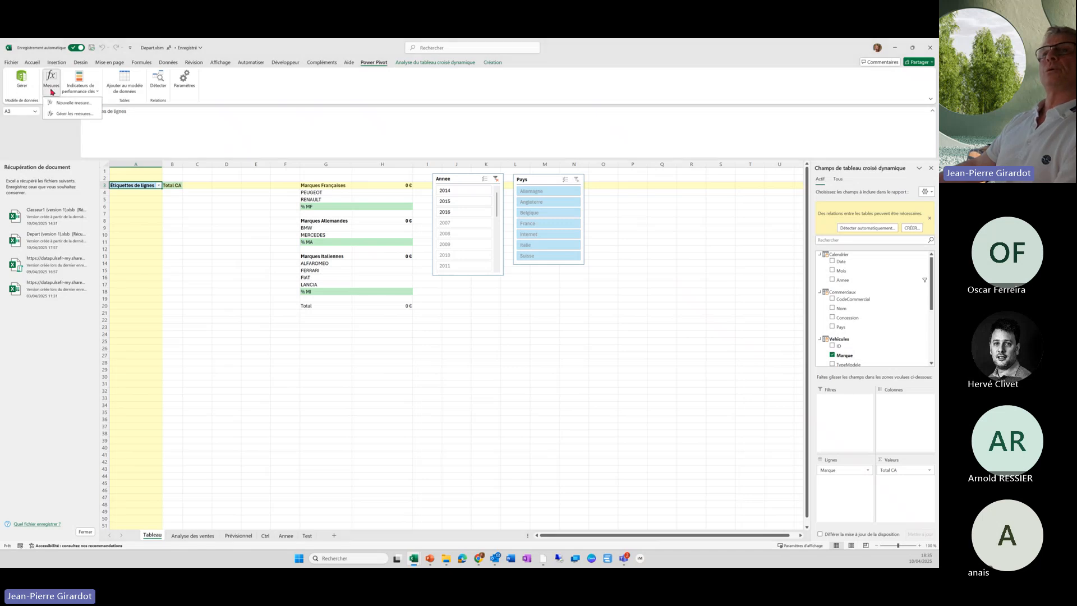
pyautogui.click(77, 115)
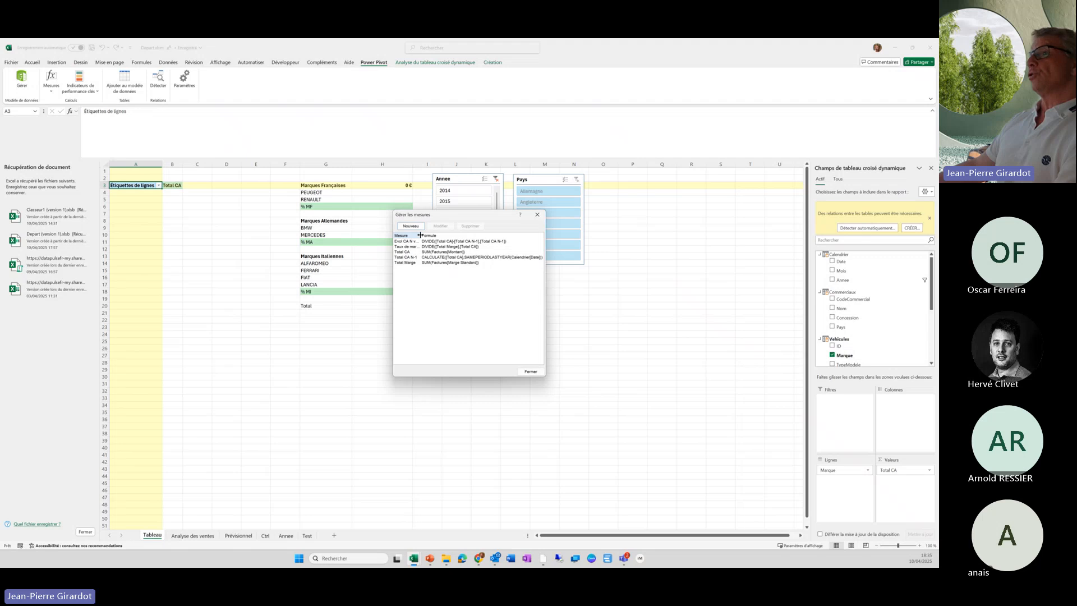
pyautogui.moveTo(420, 236); pyautogui.dragTo(462, 236)
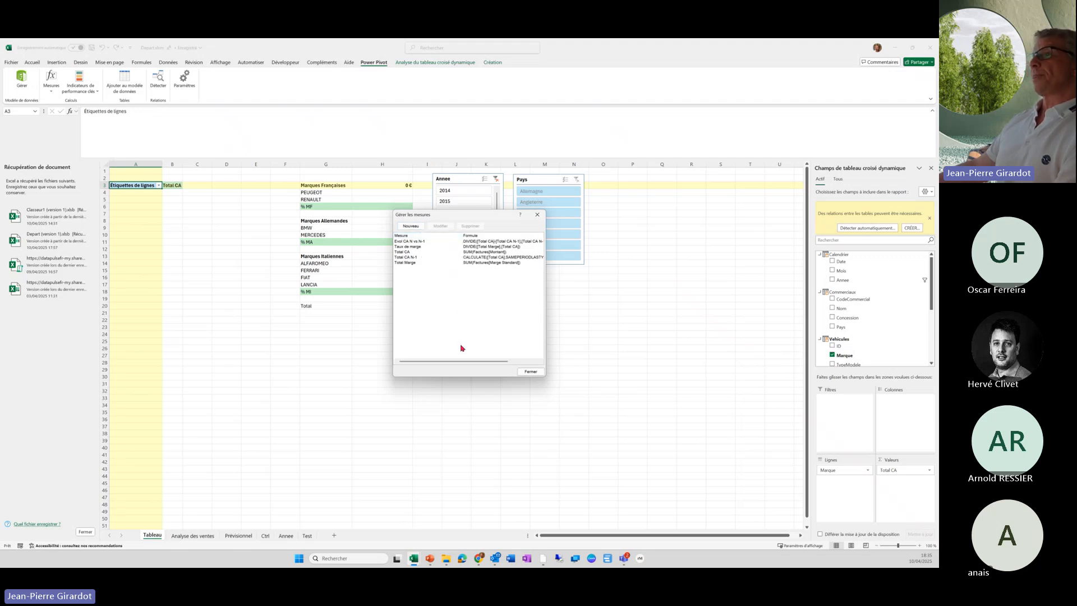
pyautogui.click(404, 252)
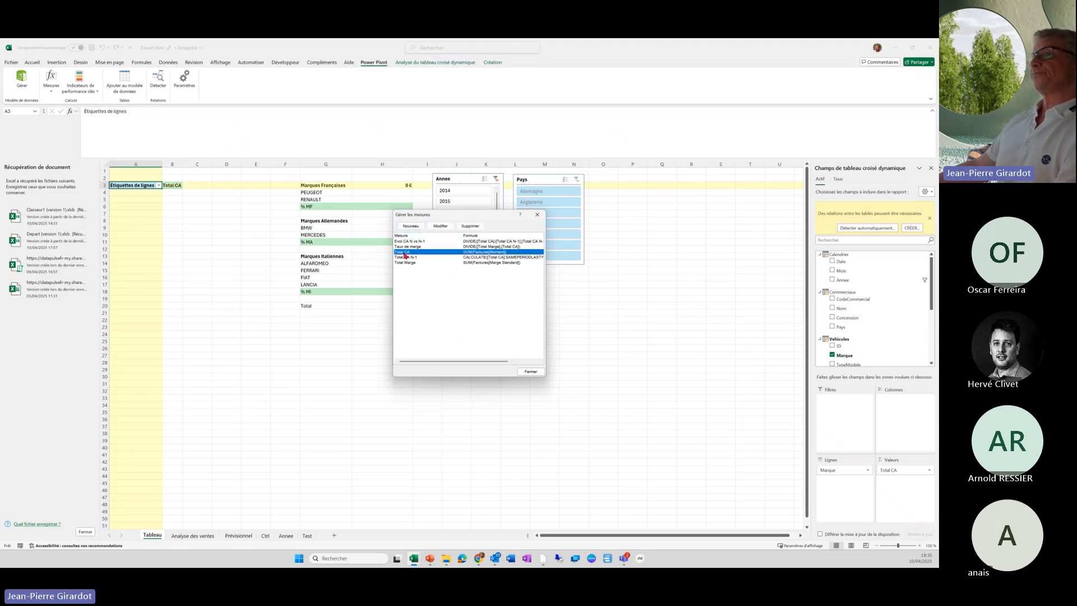
pyautogui.click(412, 258)
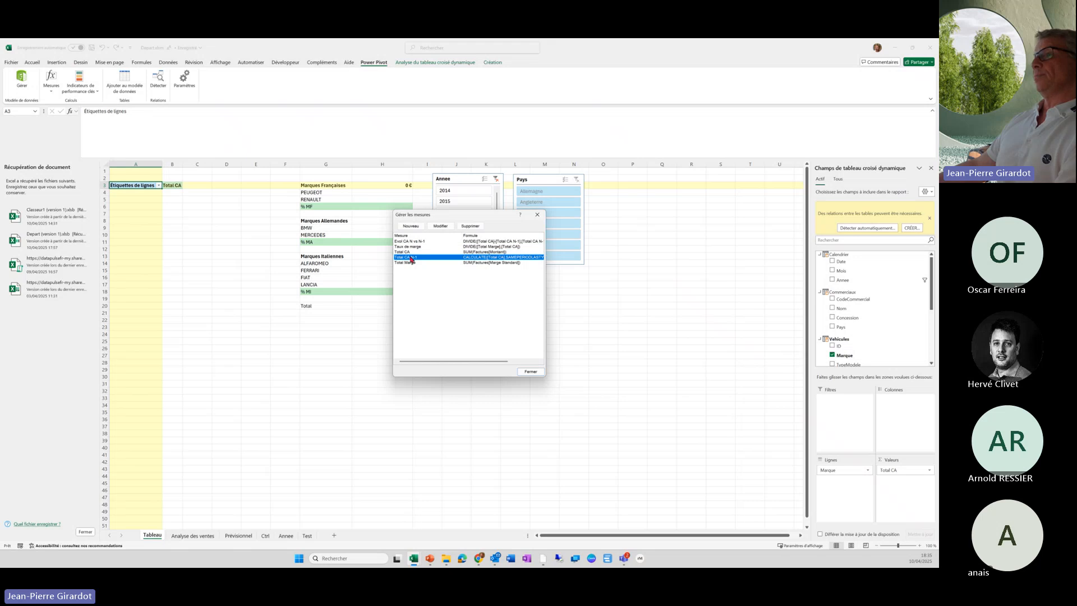
pyautogui.click(410, 252)
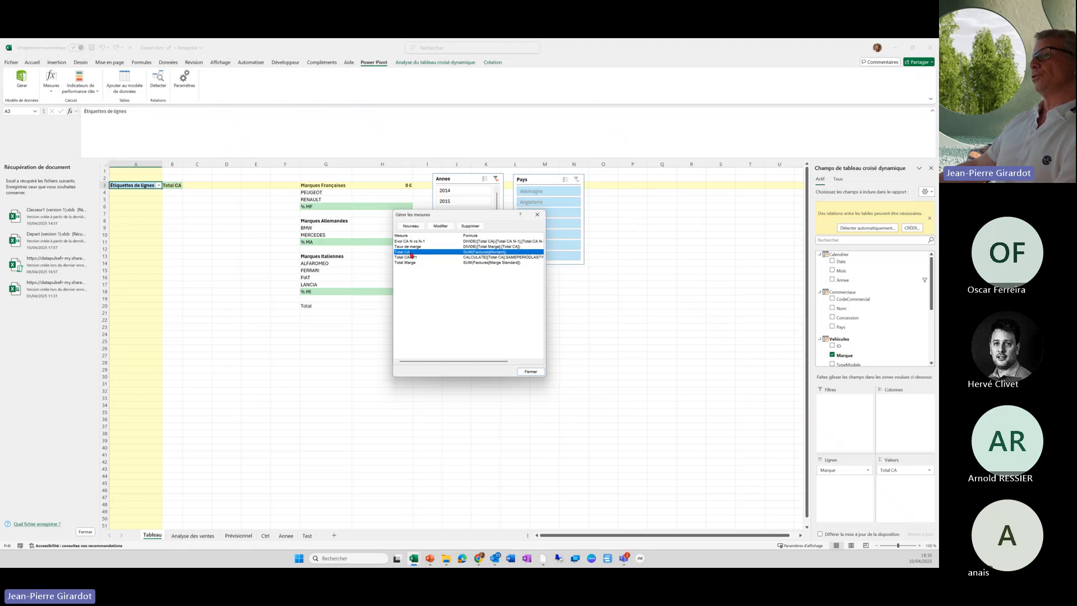
pyautogui.click(441, 226)
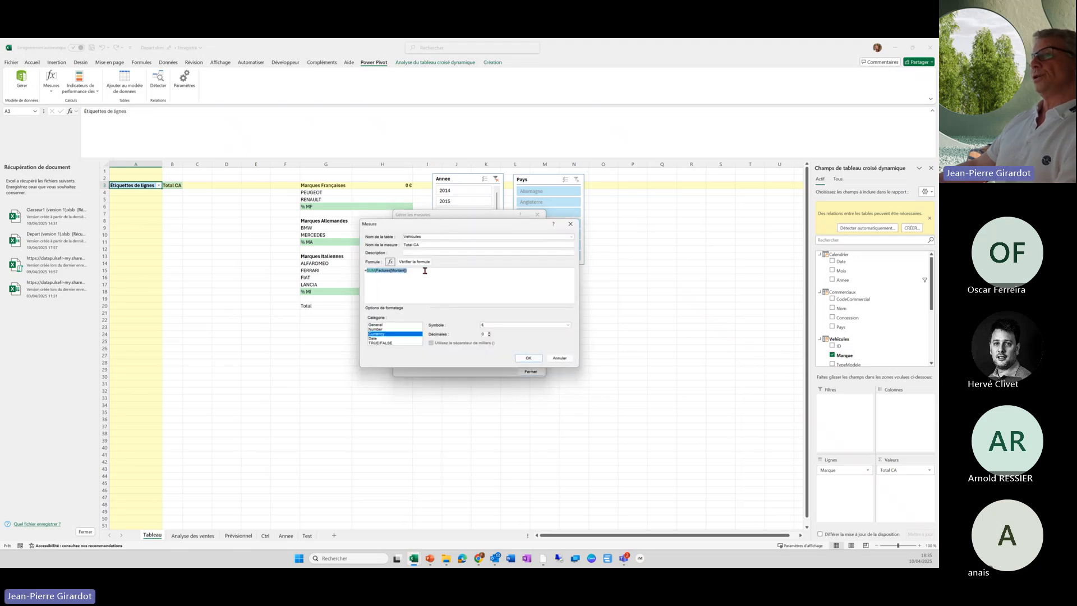
pyautogui.scroll(3, 423, 279)
pyautogui.scroll(2, 423, 278)
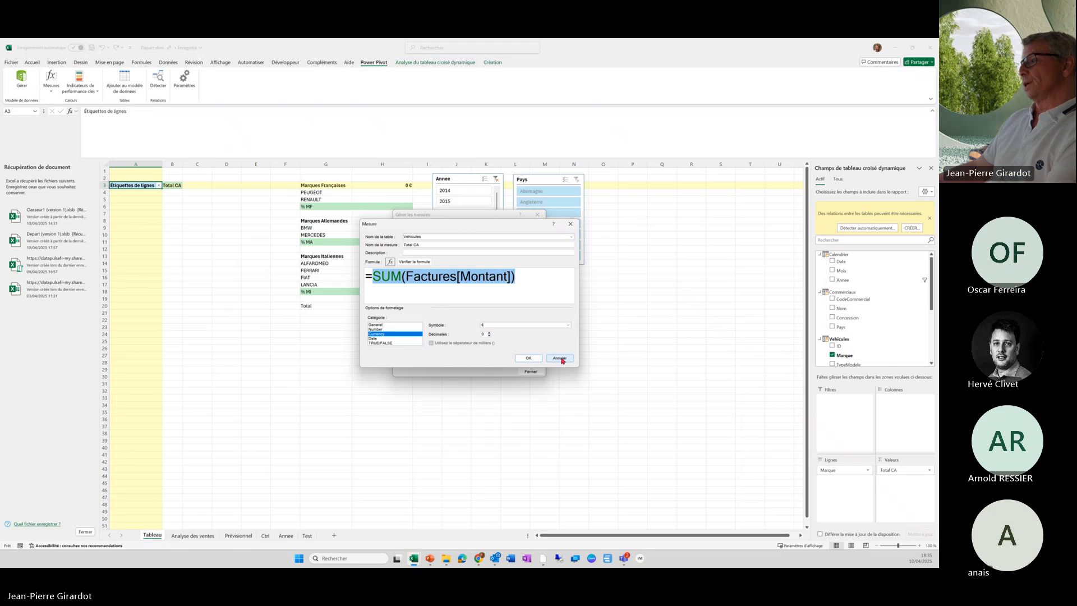
pyautogui.click(560, 359)
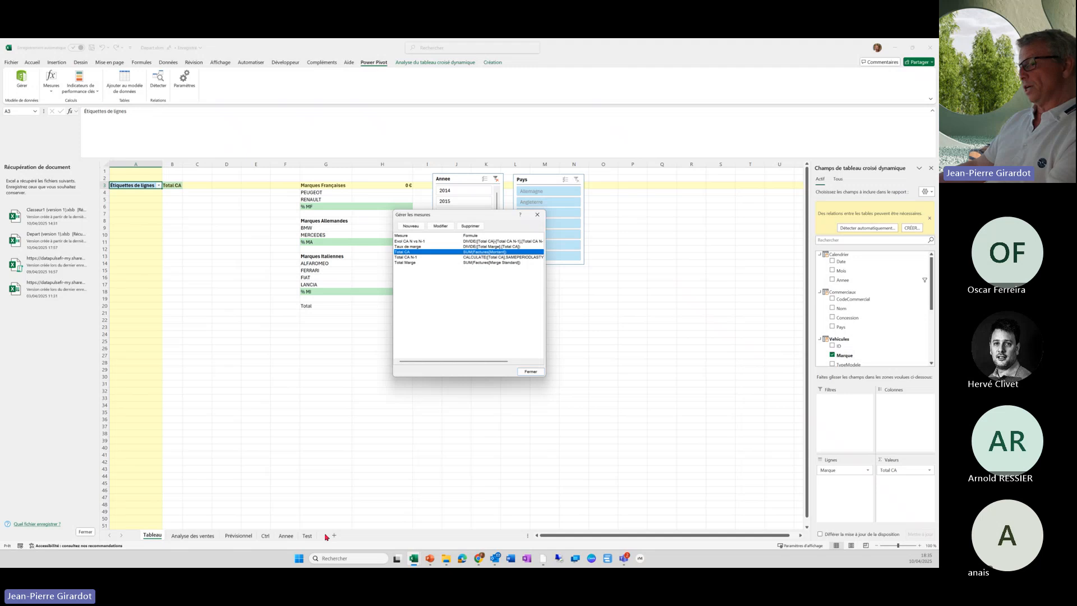
pyautogui.click(530, 372)
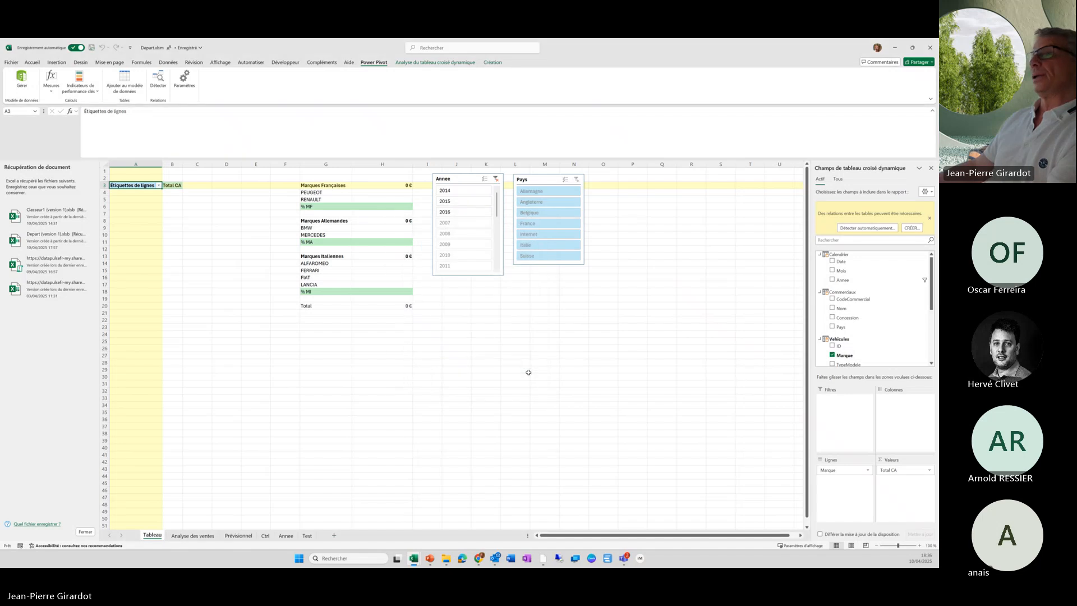
# - Filter the Total CA pivot table to the year 2016 and inspect its brand rows, including the PEUGEOT and RENAULT amounts
pyautogui.click(452, 213)
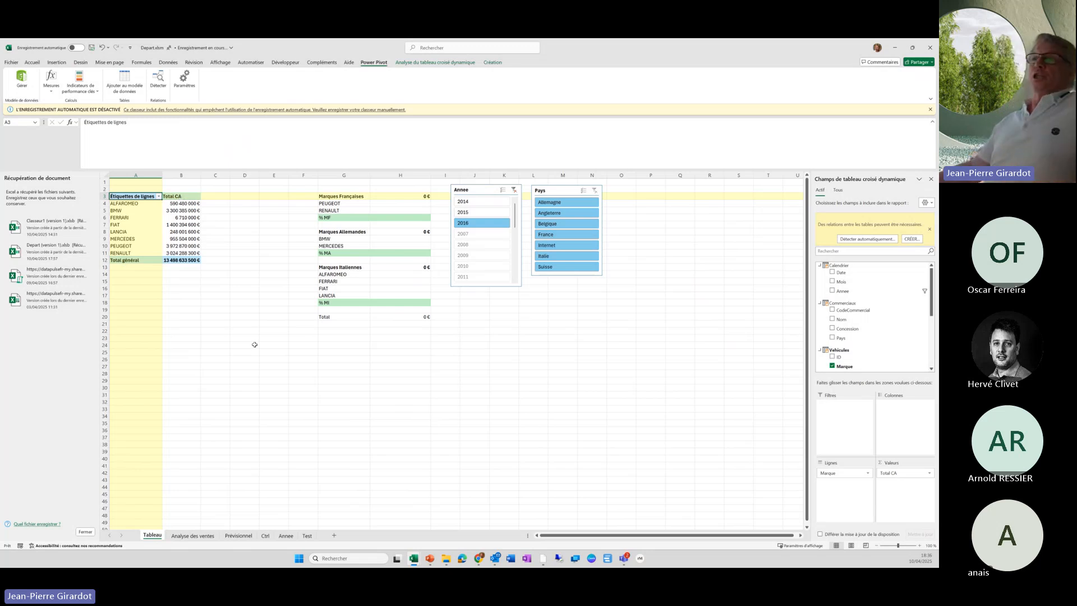
pyautogui.click(179, 231)
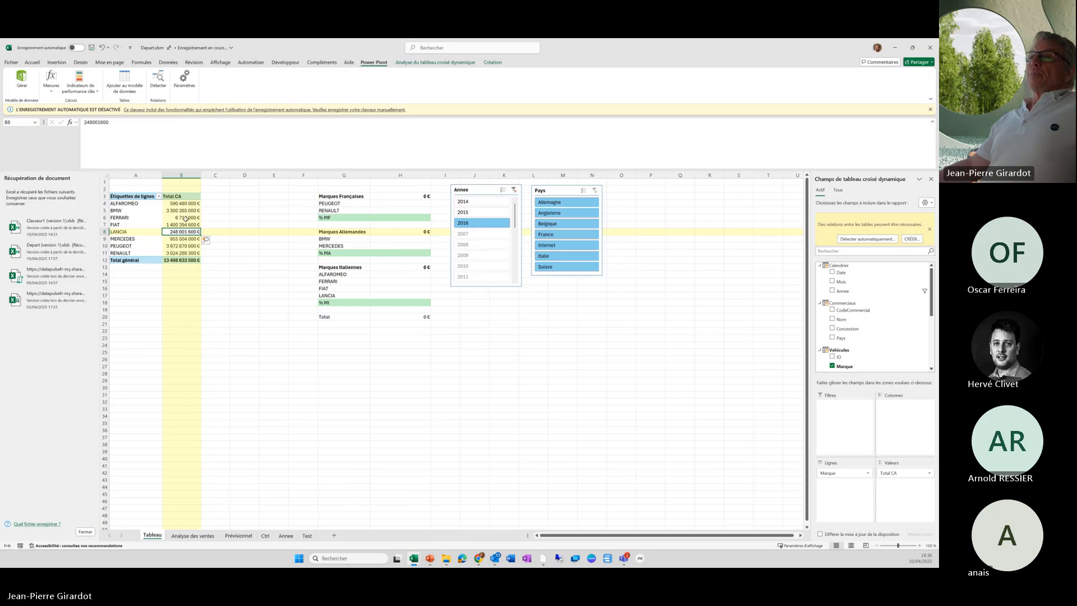
pyautogui.click(104, 224)
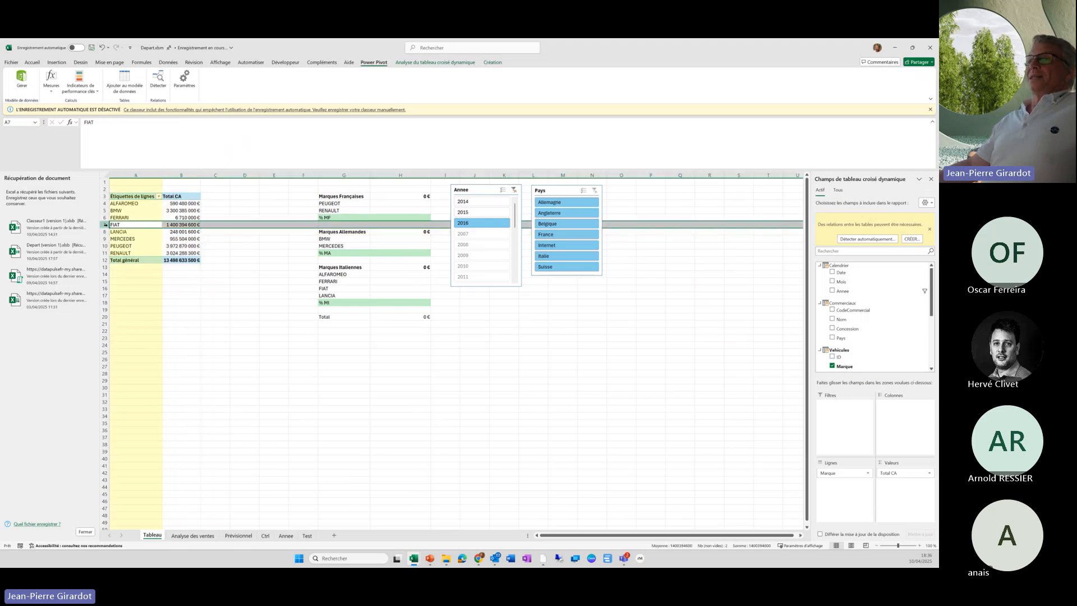
pyautogui.click(188, 289)
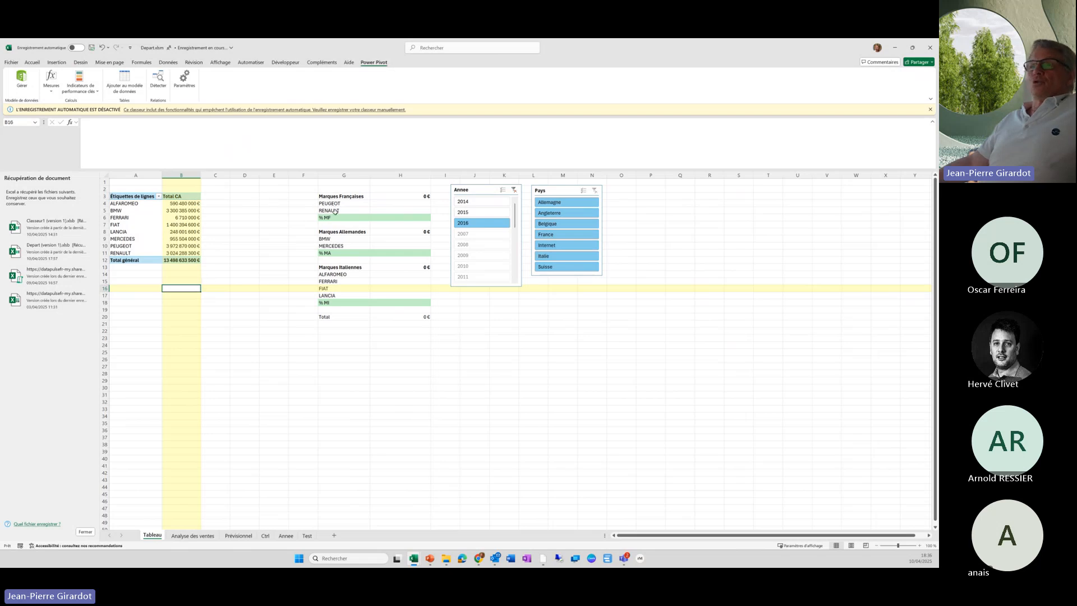
pyautogui.moveTo(186, 246); pyautogui.dragTo(185, 252)
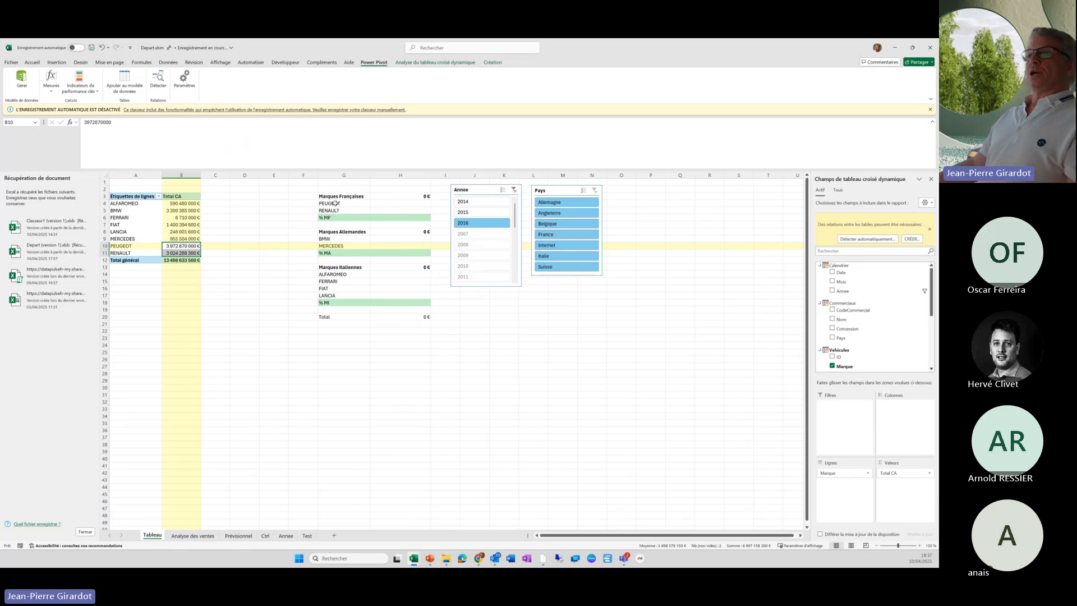
# - Start a VALEURCUBE formula in cell H4, beside PEUGEOT, with "ThisWorkbookDataModel" as the connection
pyautogui.click(386, 204)
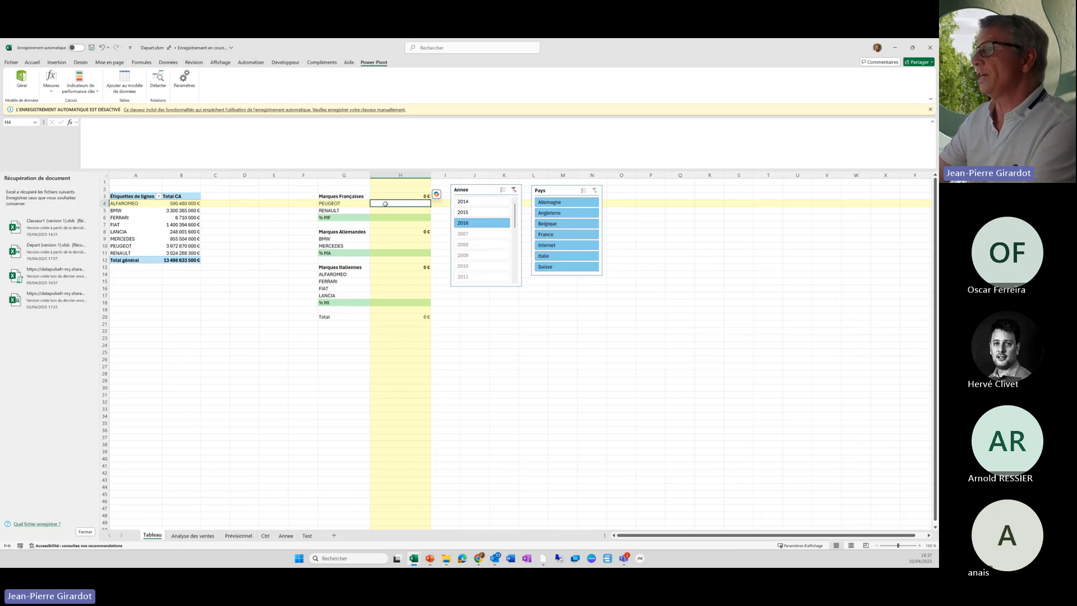
pyautogui.write('=valeu')
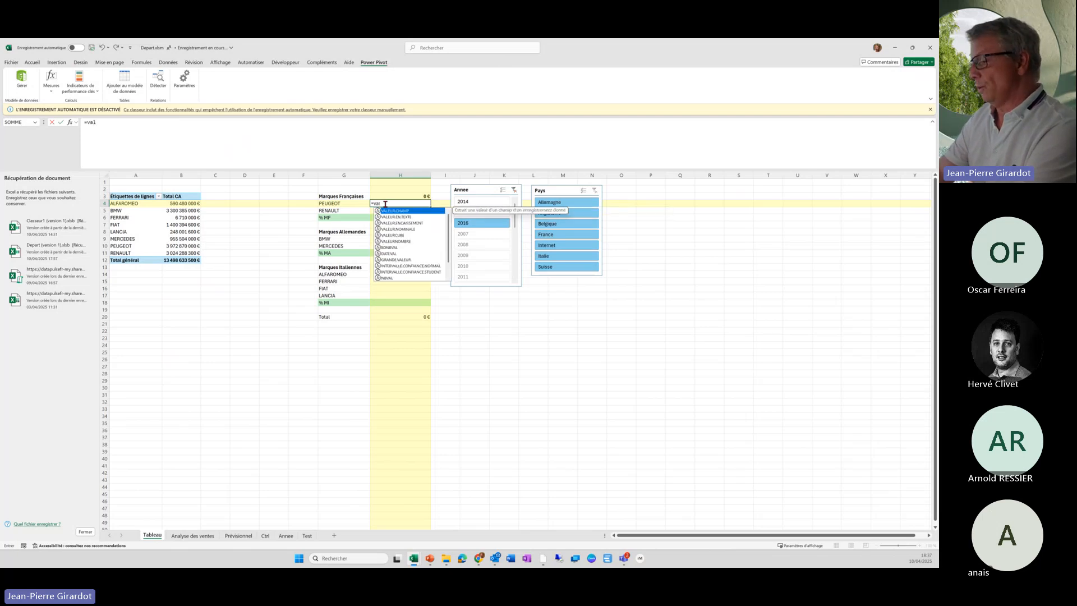
pyautogui.doubleClick(395, 235)
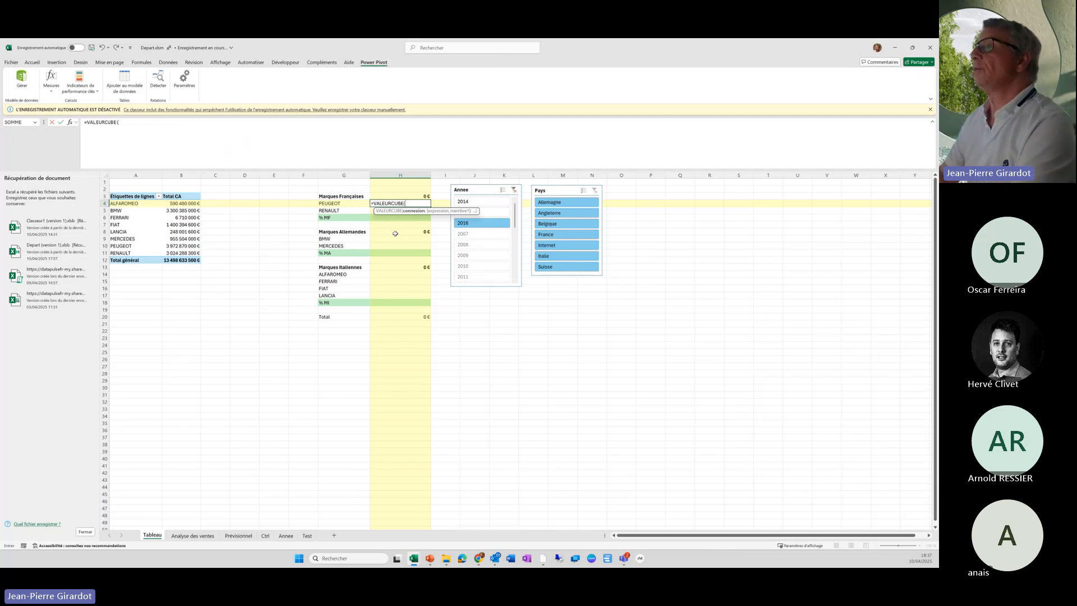
pyautogui.write('"')
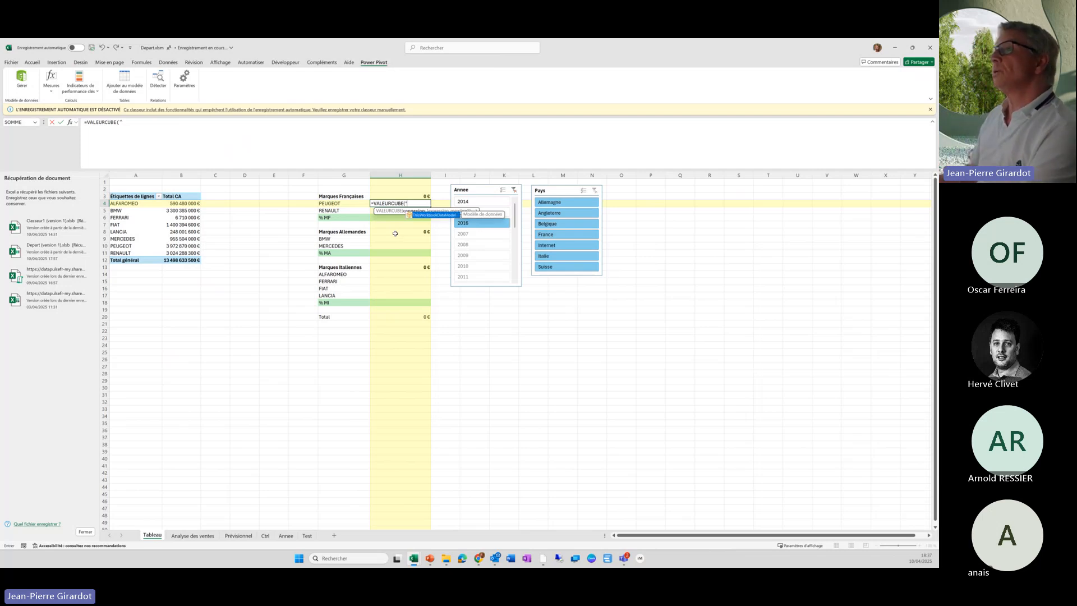
pyautogui.doubleClick(438, 216)
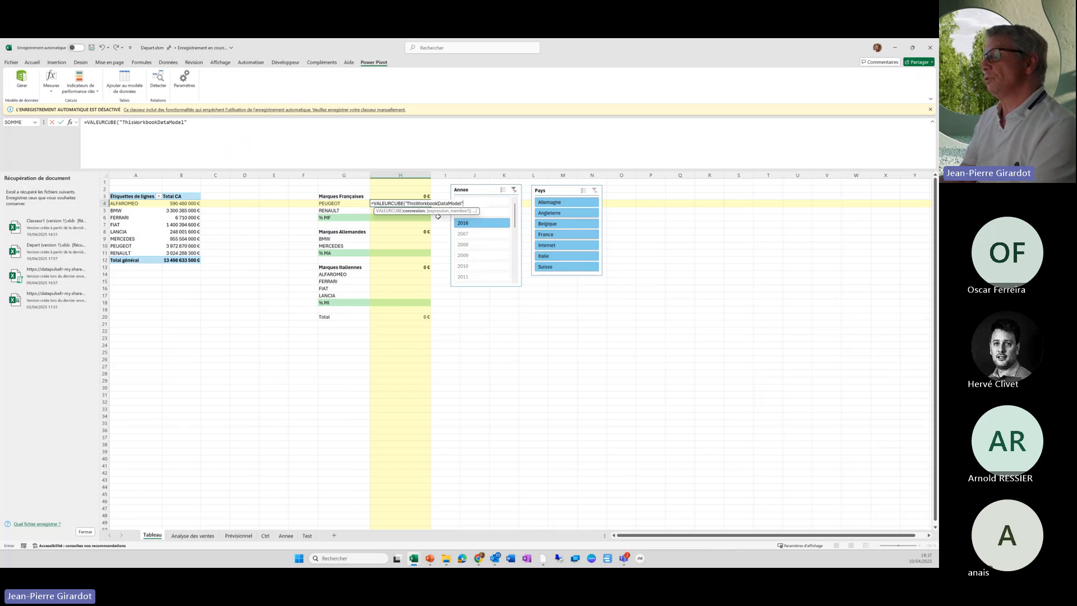
# - Add "[Measures].[Total CA]" as the first member expression of the H4 cube formula and validate it
pyautogui.write(';')
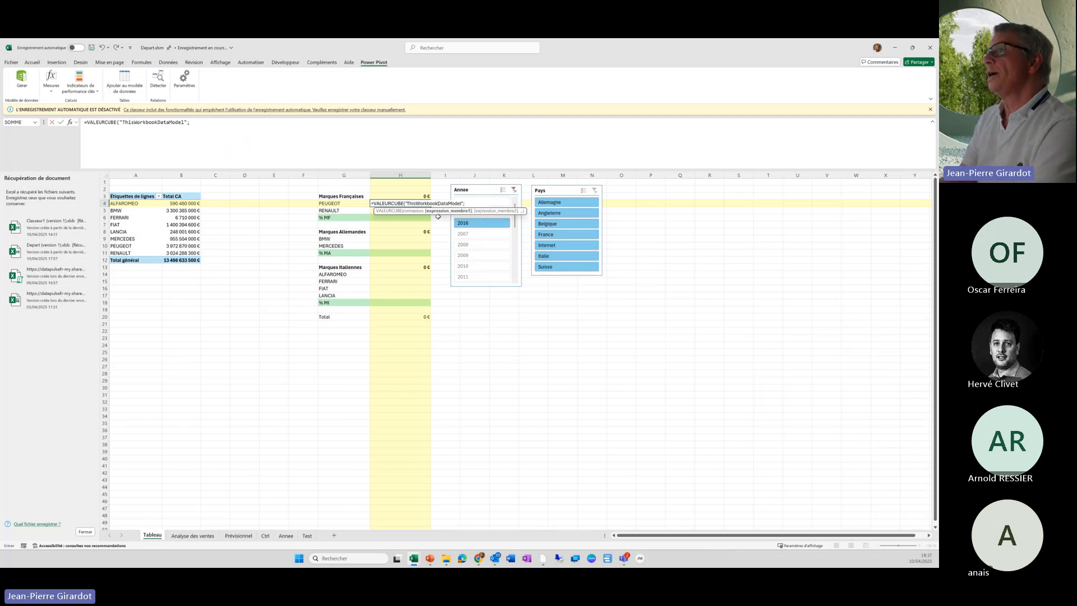
pyautogui.write('"')
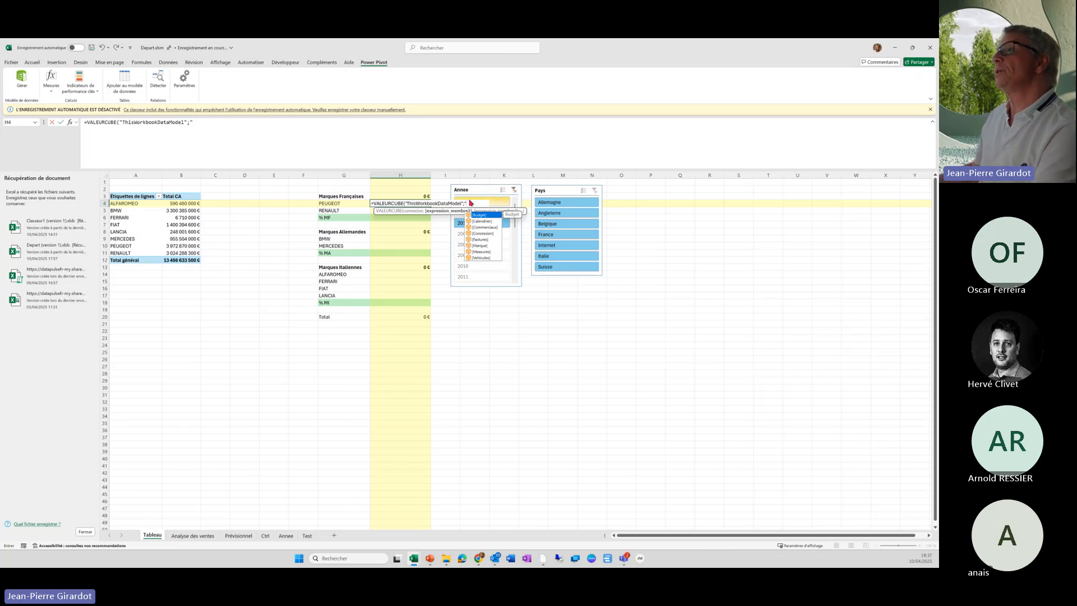
pyautogui.click(481, 251)
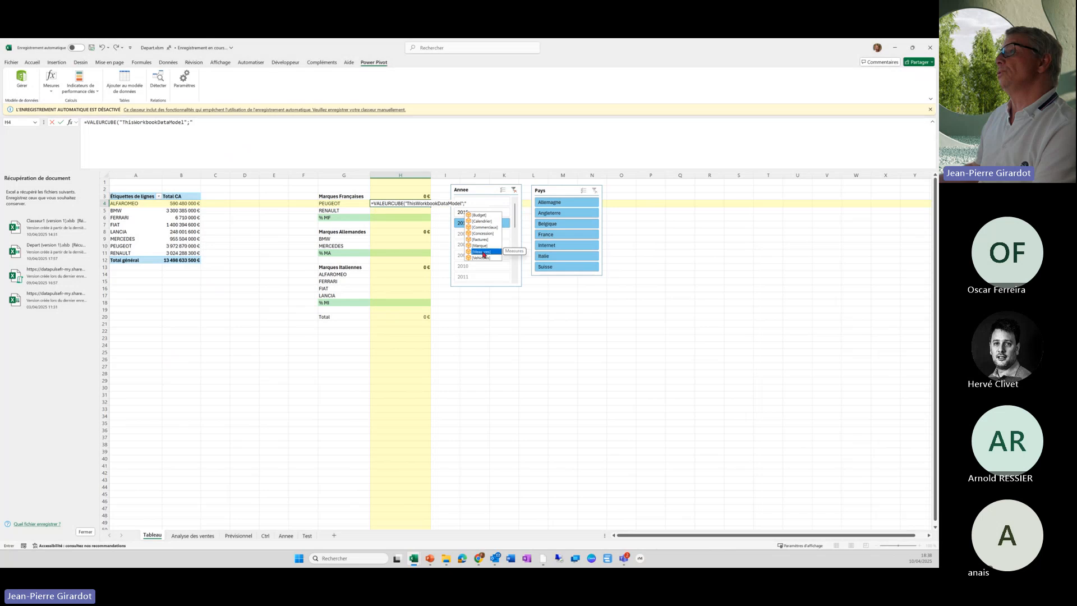
pyautogui.doubleClick(481, 251)
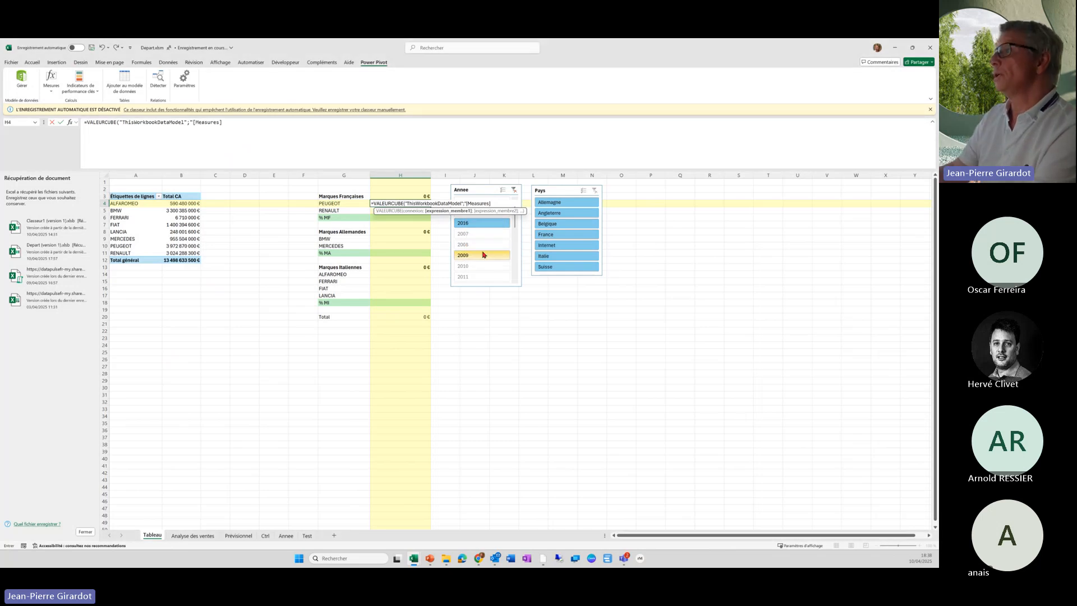
pyautogui.write('.')
pyautogui.doubleClick(502, 235)
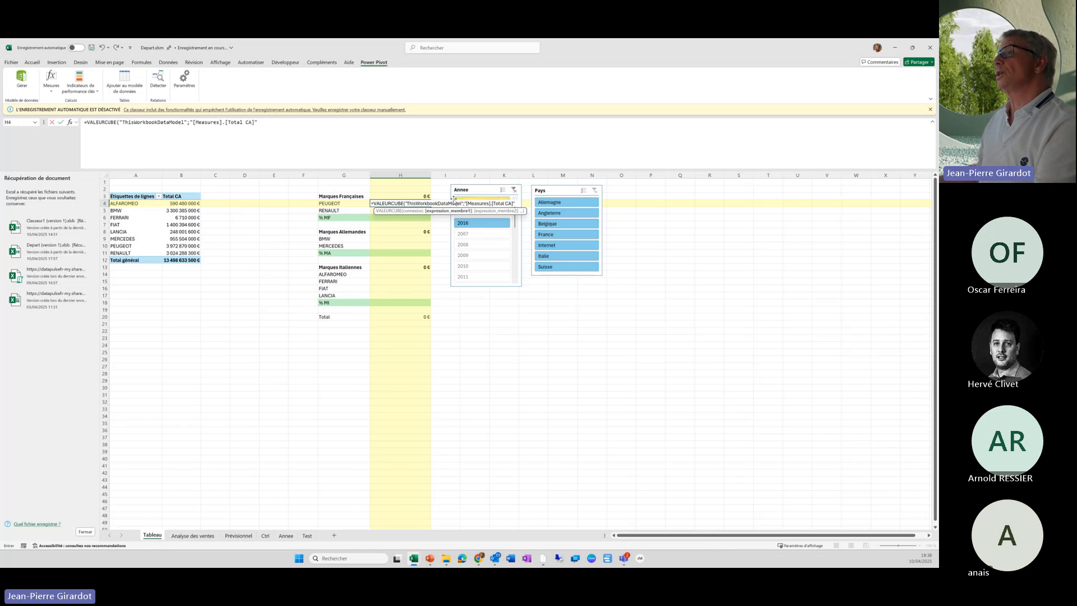
pyautogui.write(')')
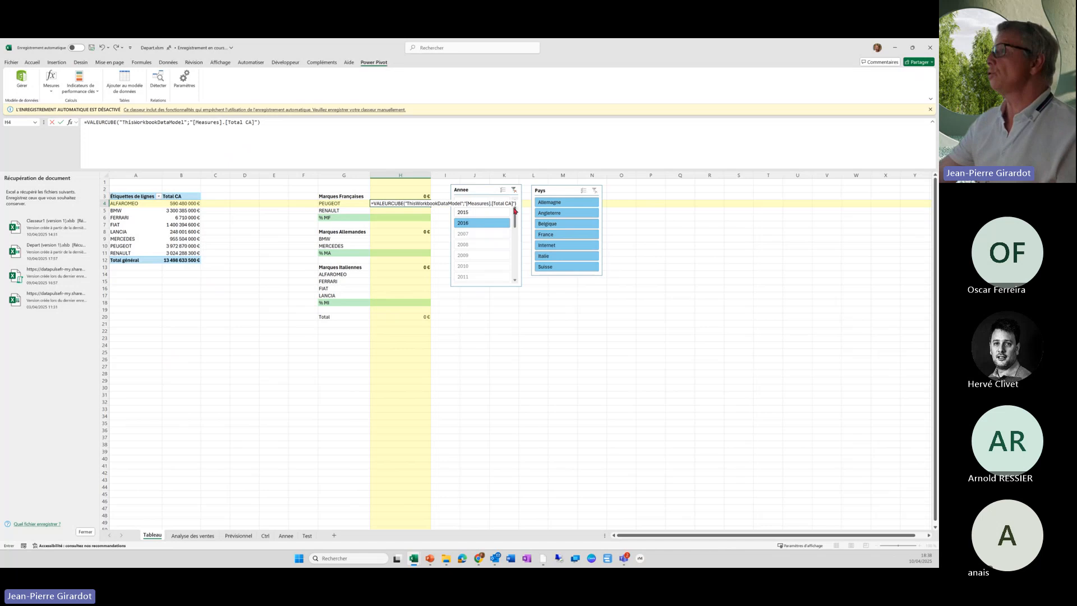
pyautogui.click(62, 123)
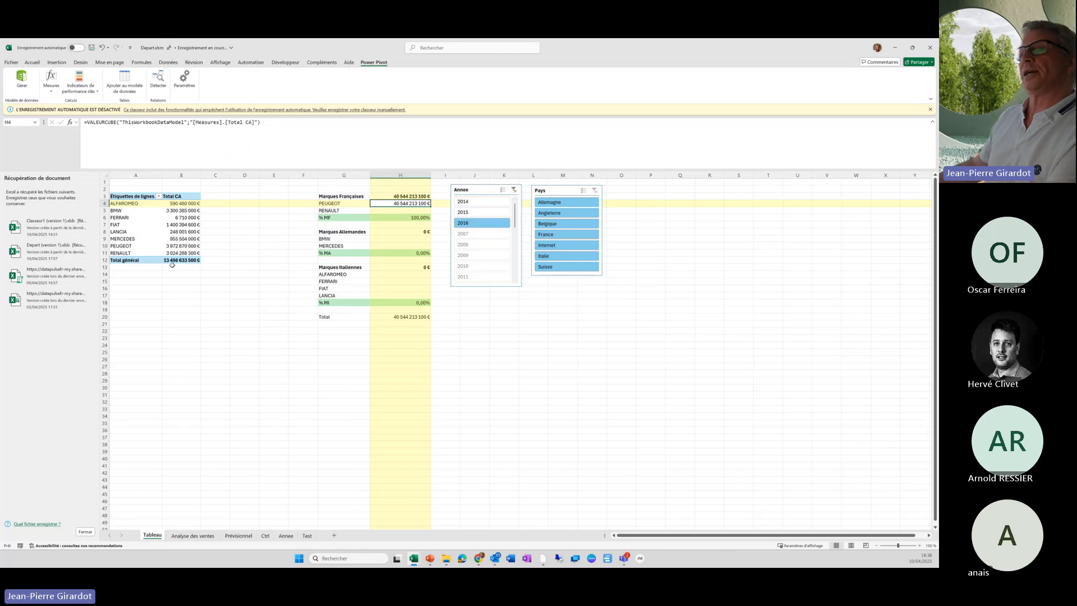
# - Clear the Annee slicer filter and compare the pivot table's grand total with the H4 cube value
pyautogui.click(514, 191)
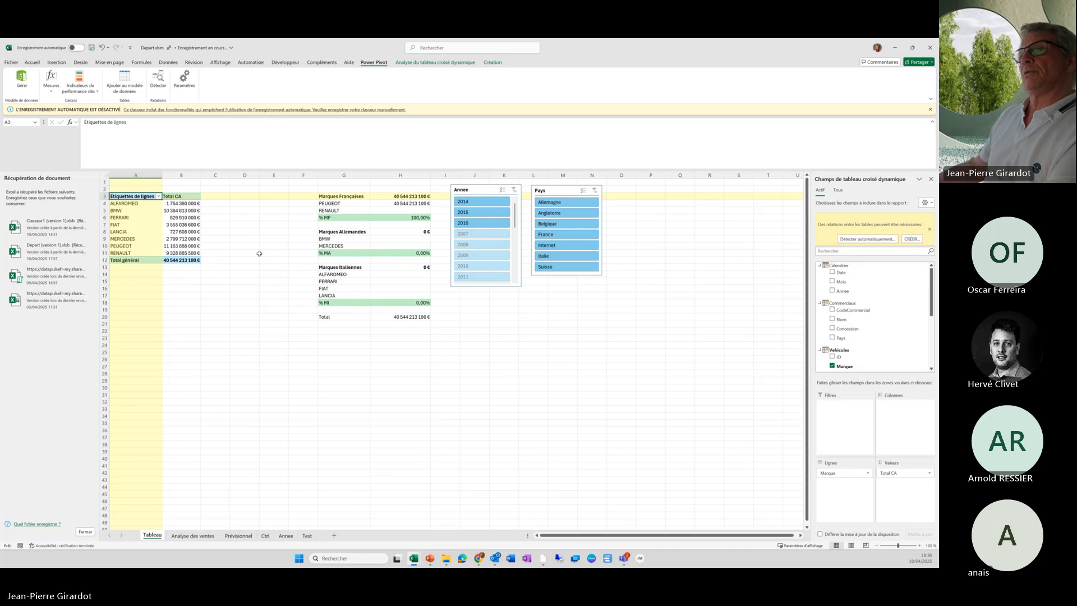
pyautogui.click(180, 261)
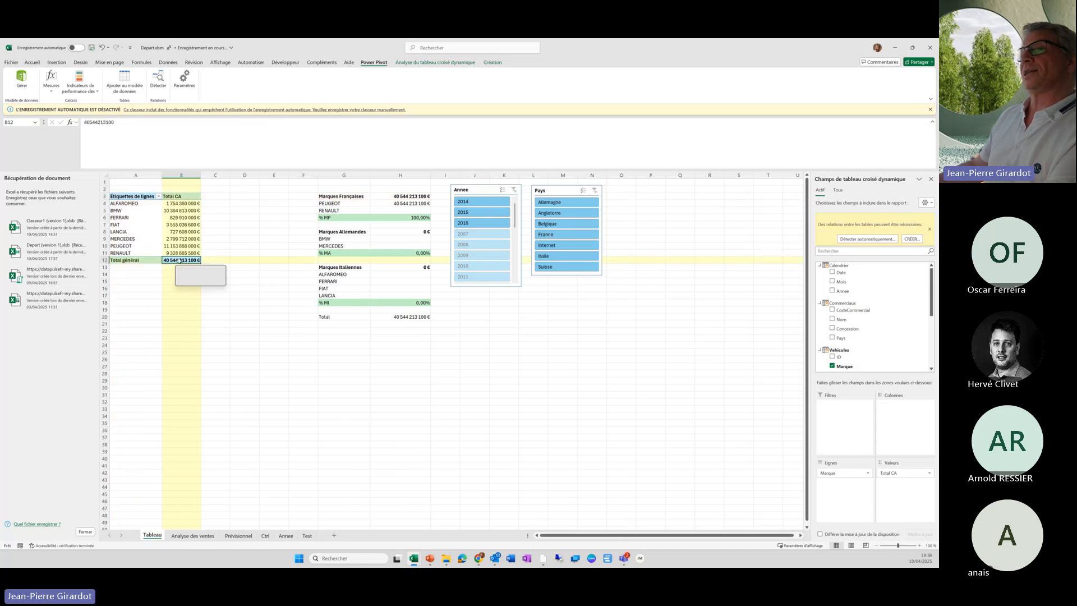
pyautogui.click(385, 203)
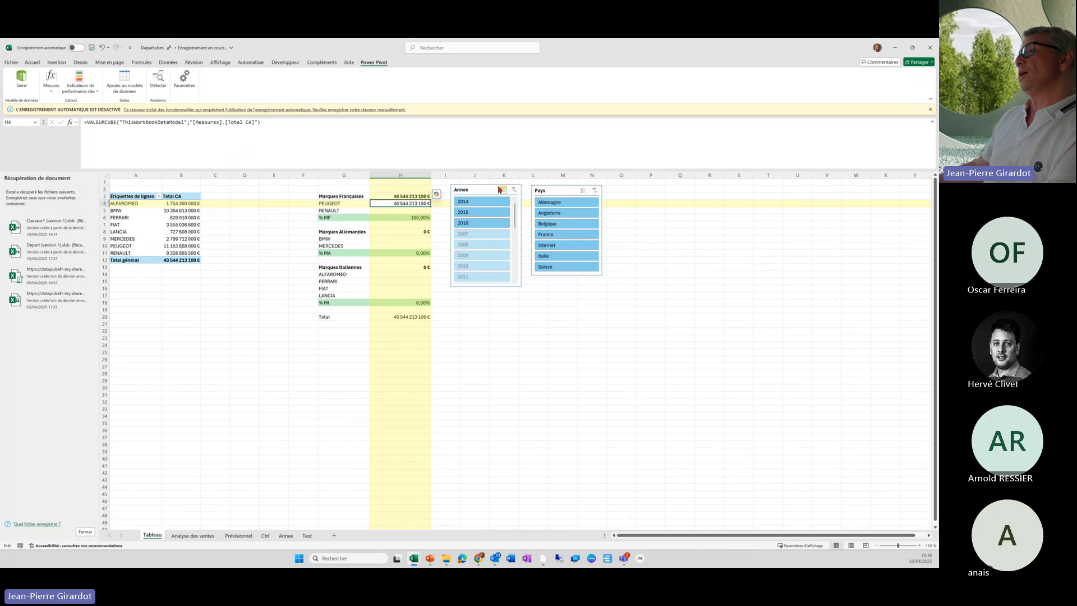
# - Look up the Annee slicer's name for use in formulas in its settings, closing them without changes
pyautogui.moveTo(491, 186); pyautogui.dragTo(486, 187)
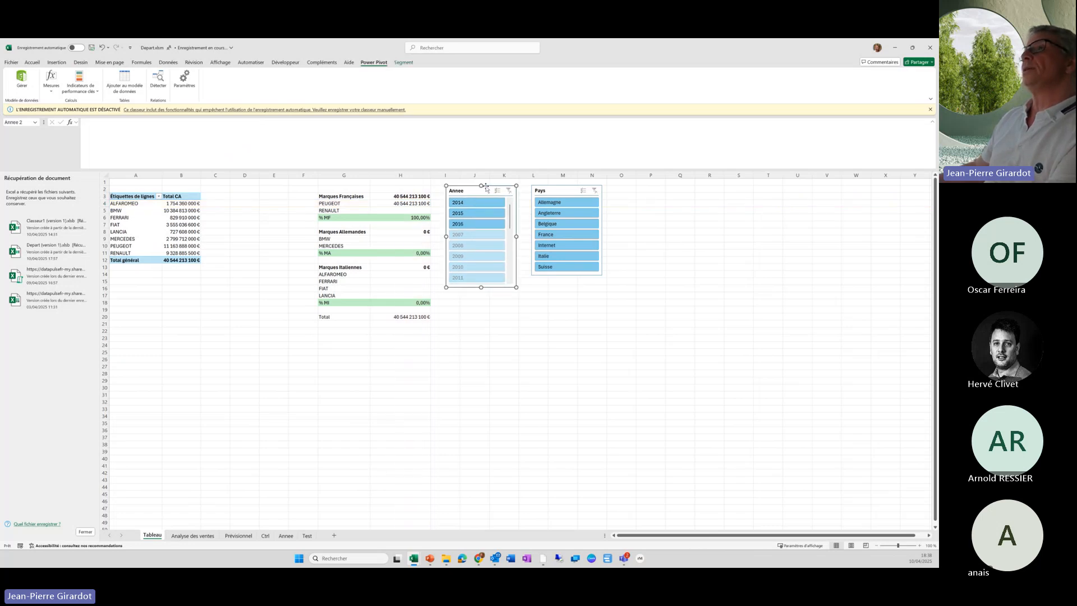
pyautogui.click(403, 64)
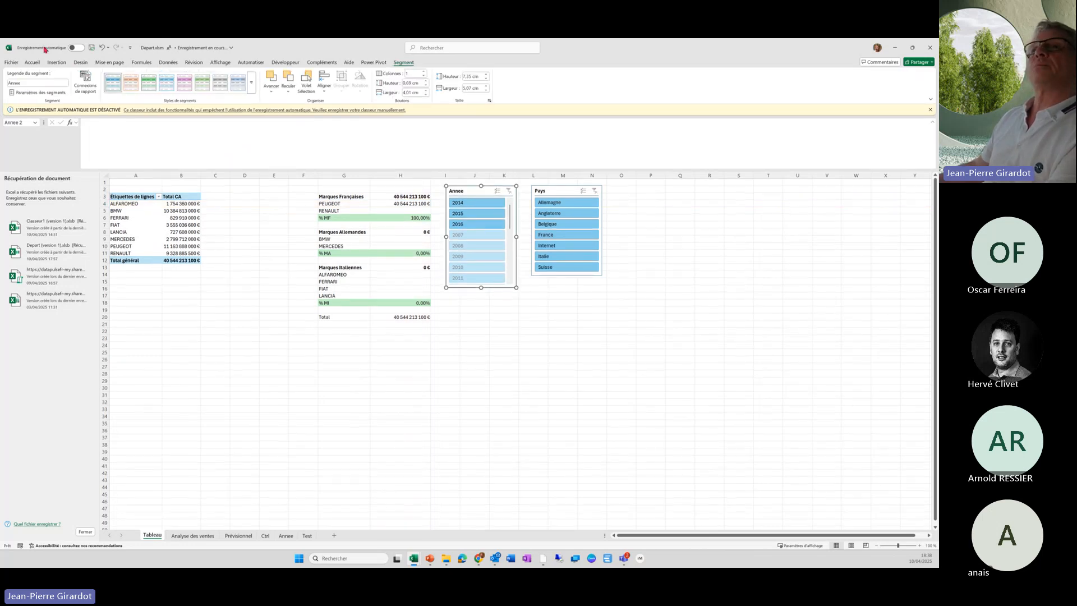
pyautogui.click(56, 93)
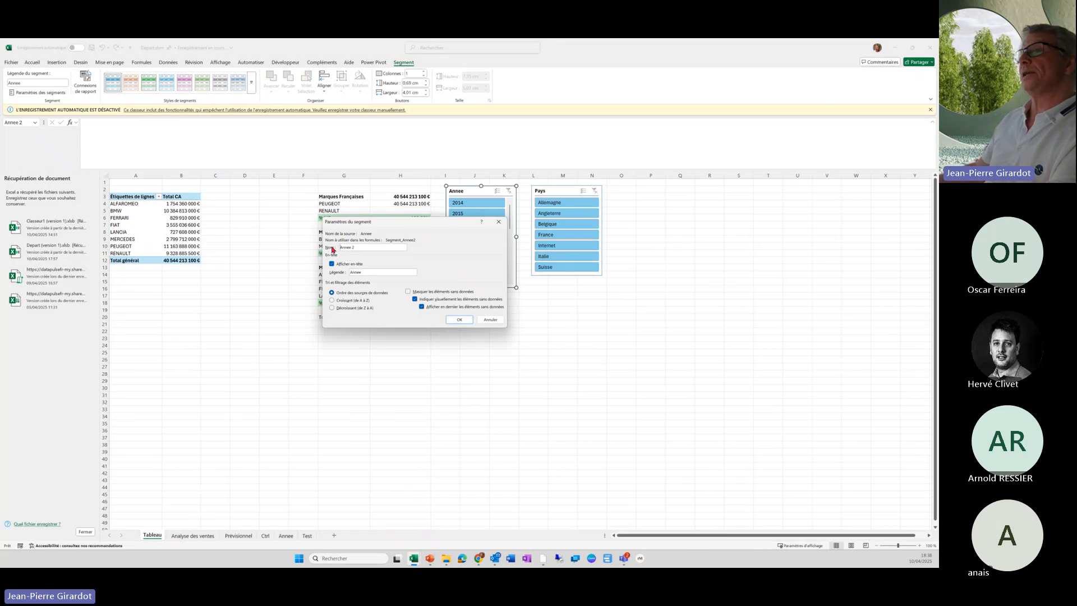
pyautogui.click(492, 320)
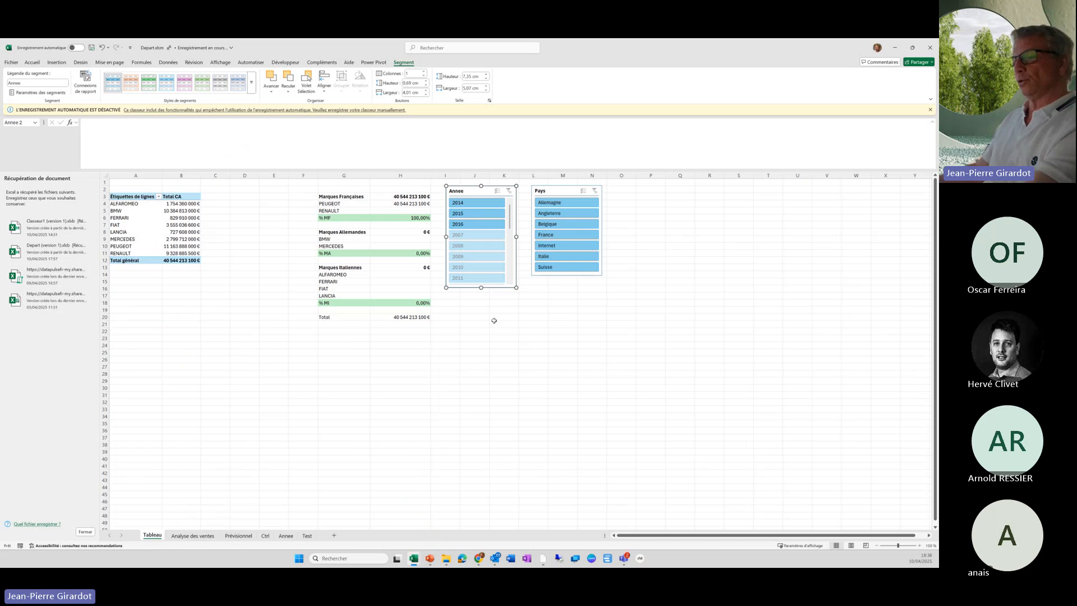
# - Add Segment_Annee2 as the second member expression of the VALEURCUBE formula in H4
pyautogui.click(401, 204)
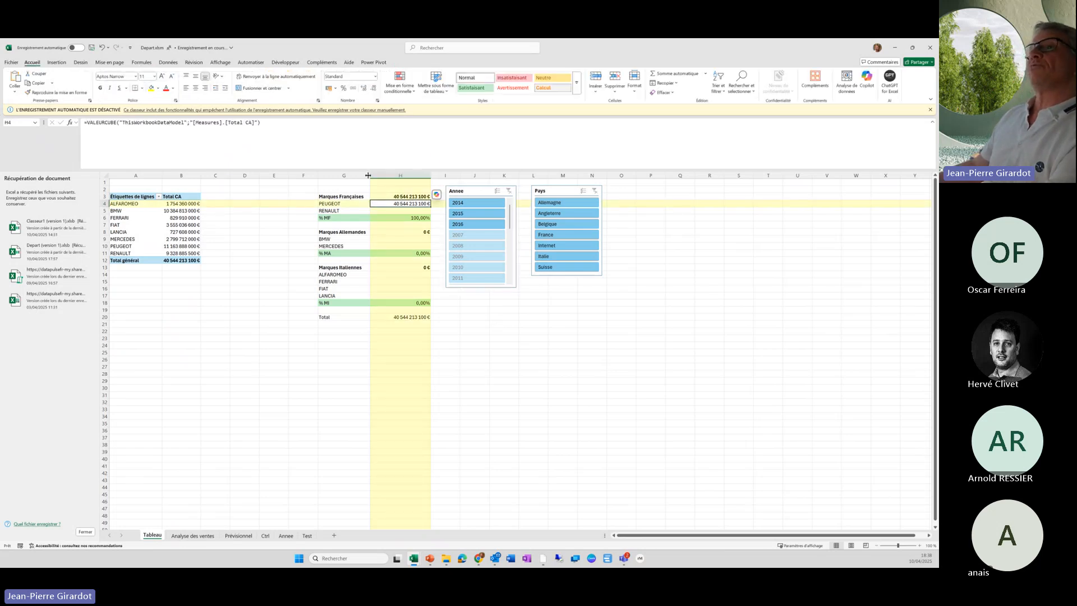
pyautogui.click(258, 122)
pyautogui.write(';se')
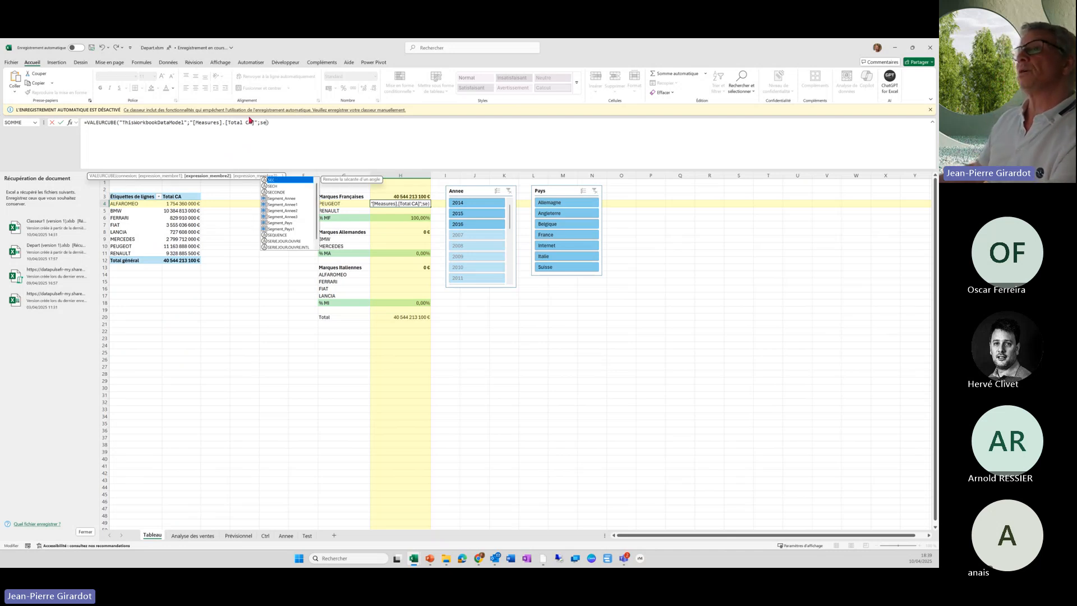
pyautogui.click(288, 211)
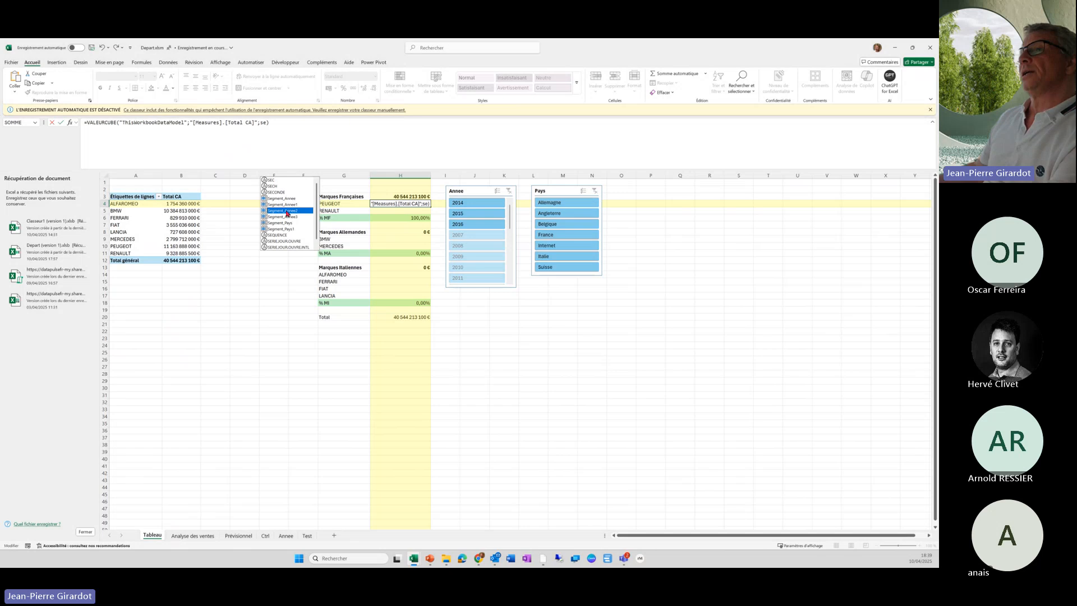
pyautogui.doubleClick(287, 212)
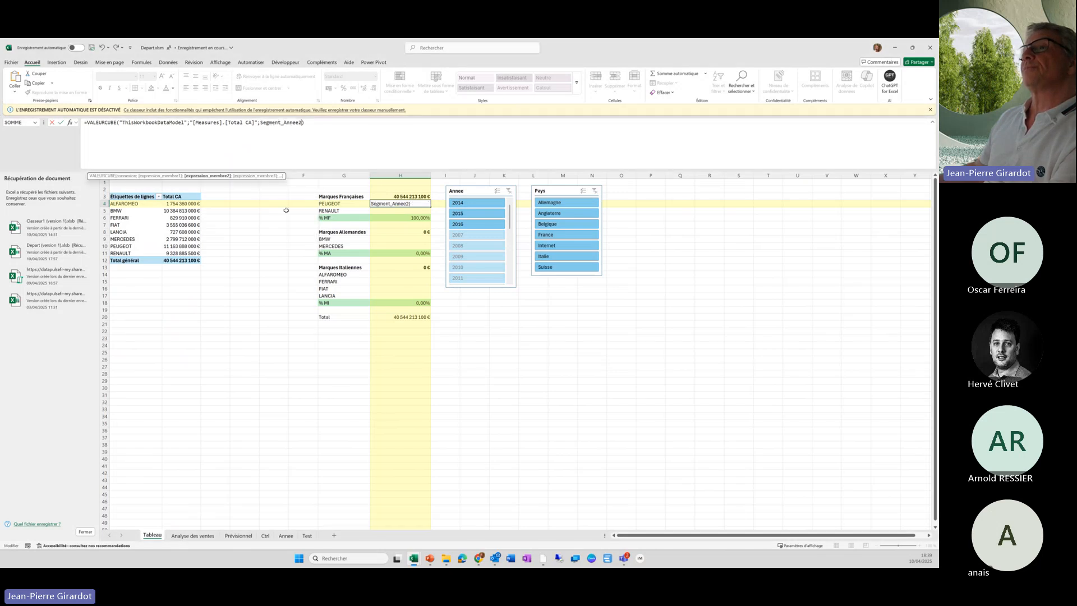
pyautogui.click(60, 123)
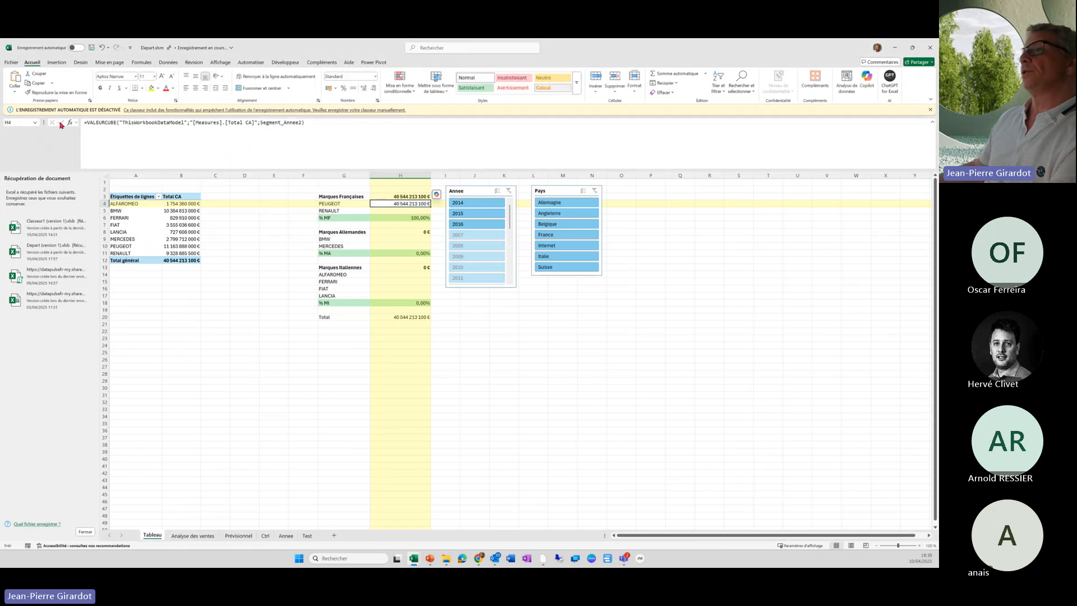
# - Test the H4 formula against the pivot total by switching the Annee slicer between 2016, 2015 and 2014, ending on 2016
pyautogui.click(469, 226)
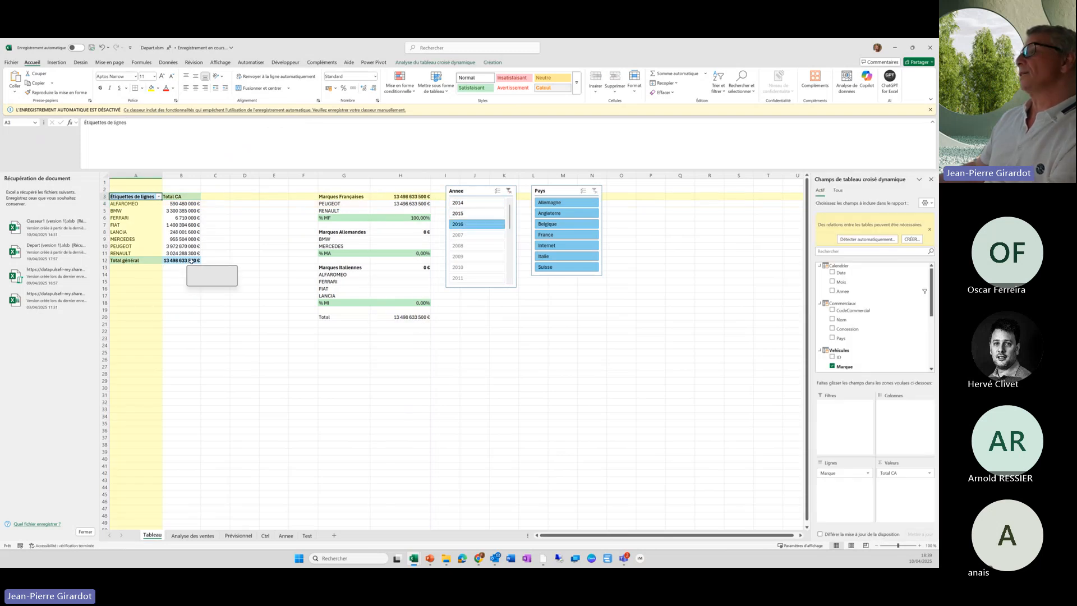
pyautogui.click(471, 220)
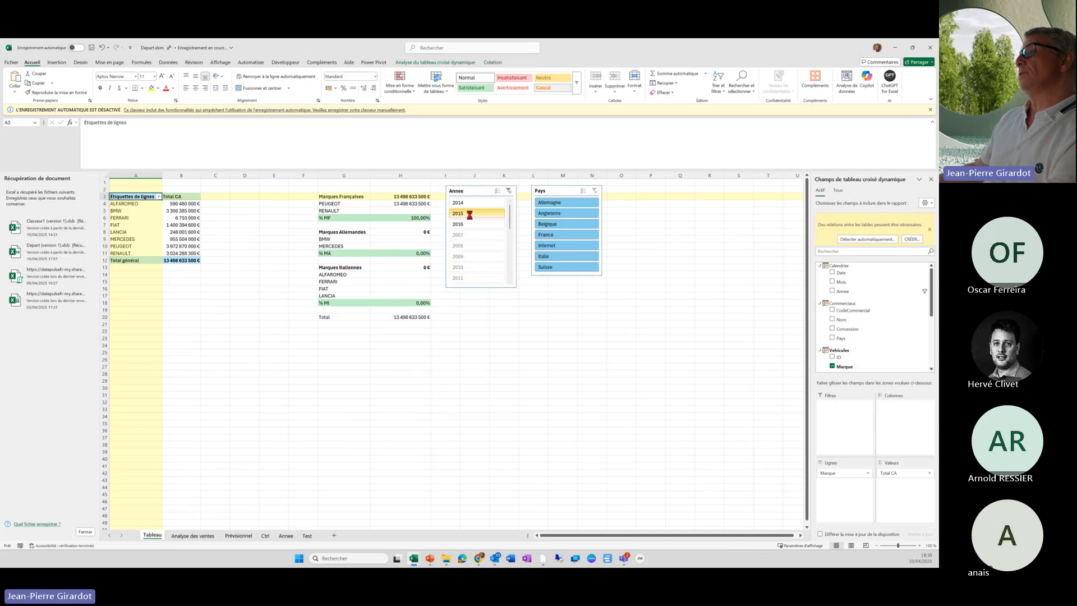
pyautogui.click(476, 204)
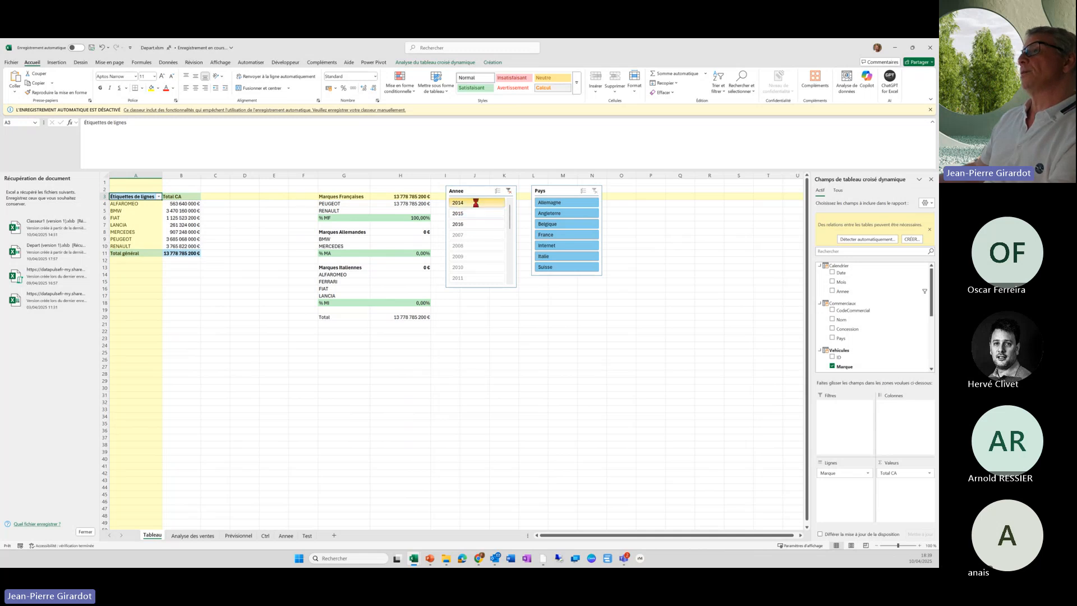
pyautogui.click(471, 216)
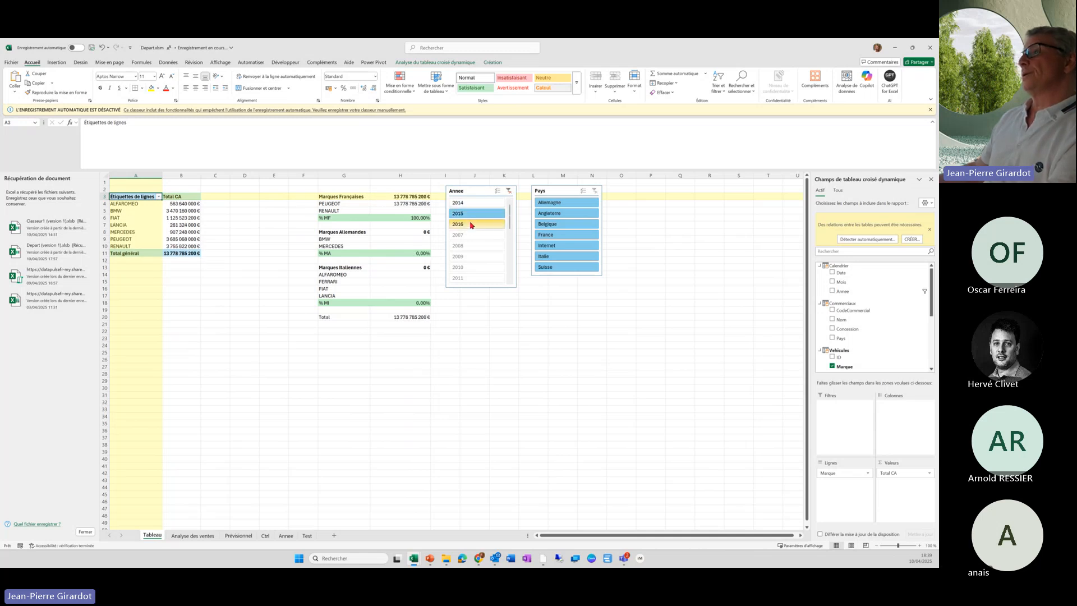
pyautogui.click(471, 224)
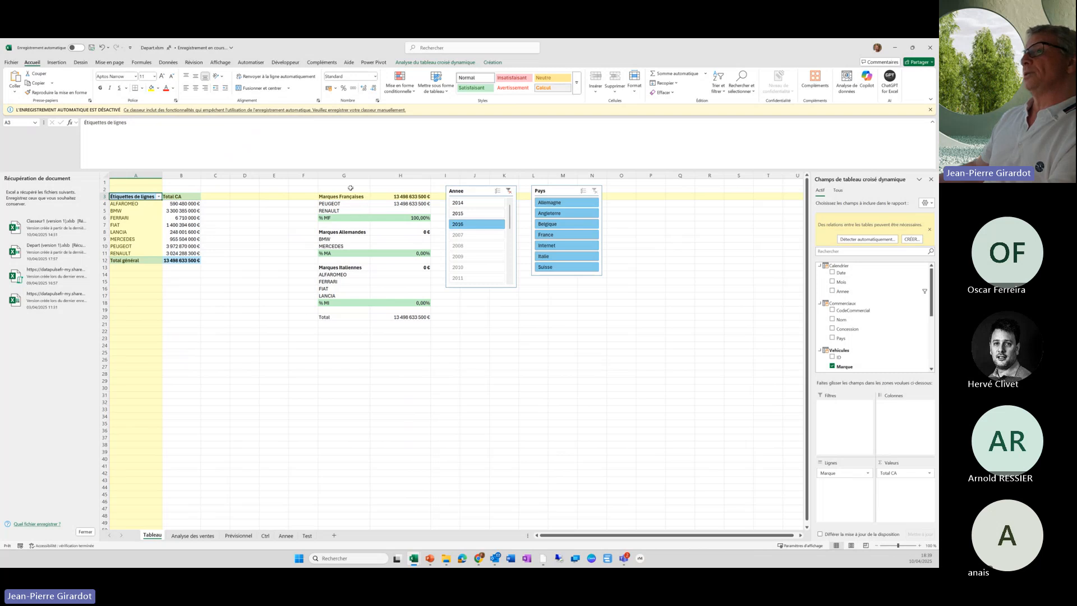
# - Add "[Marque].[Marque].[PEUGEOT]" as the next member expression of the VALEURCUBE formula in H4 and compare it with the pivot table's PEUGEOT value
pyautogui.click(410, 203)
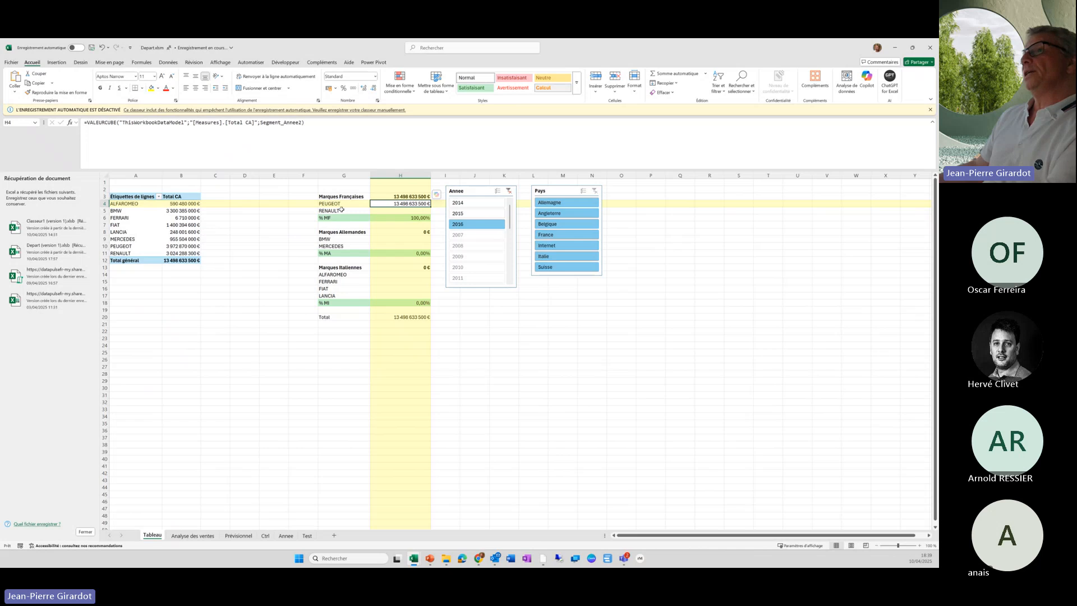
pyautogui.click(300, 122)
pyautogui.write(';')
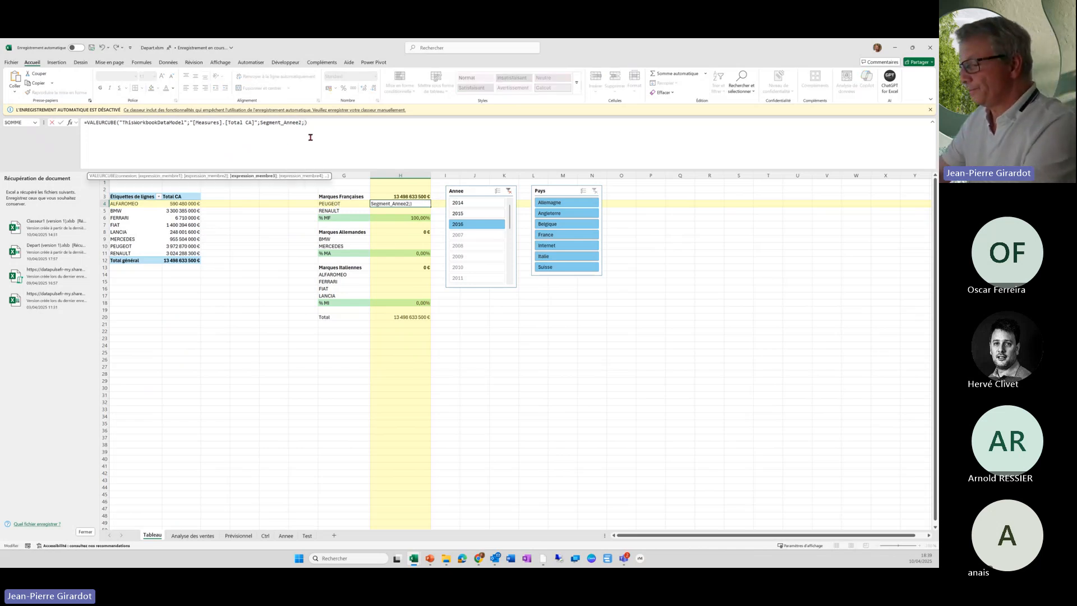
pyautogui.write('"')
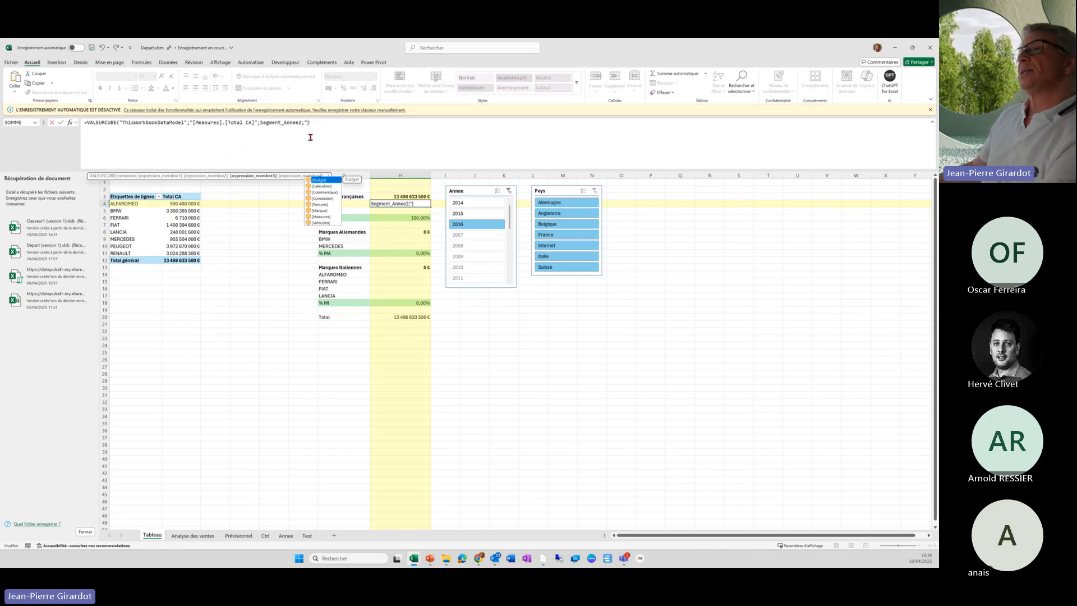
pyautogui.doubleClick(320, 210)
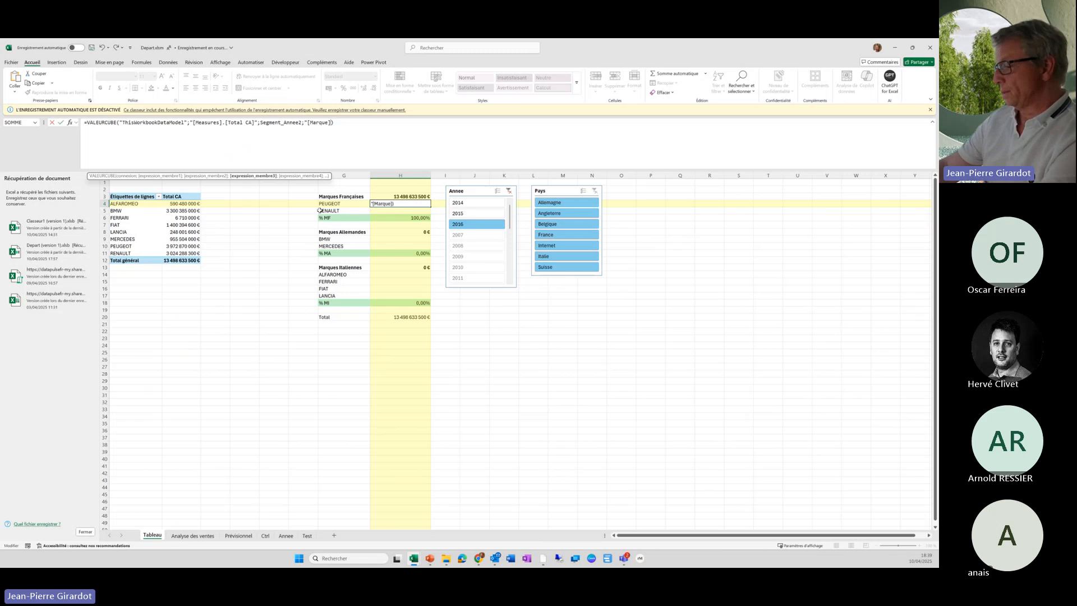
pyautogui.write('.')
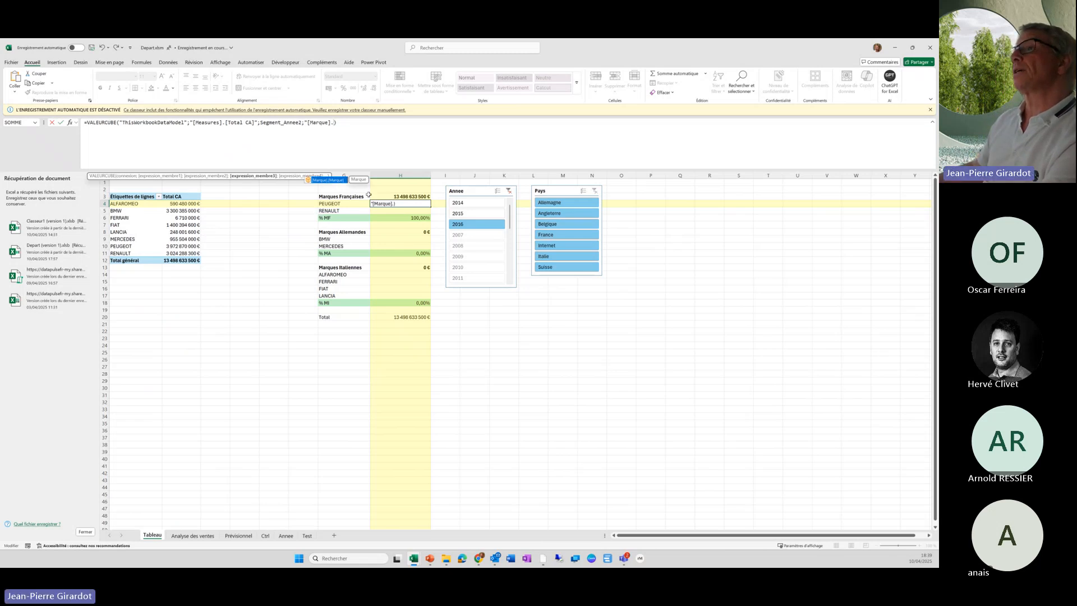
pyautogui.doubleClick(339, 180)
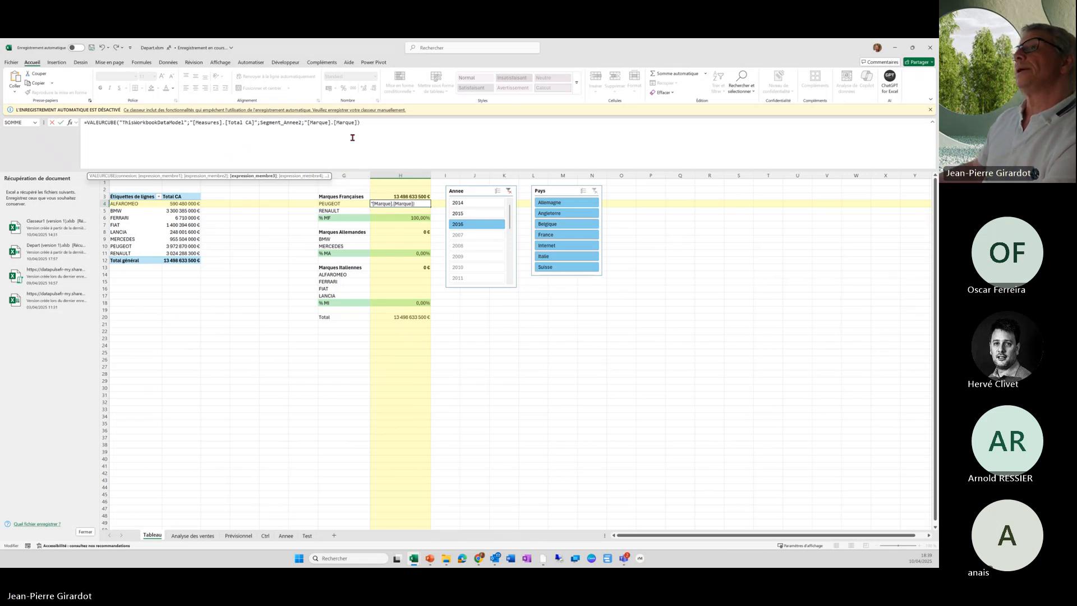
pyautogui.write('.')
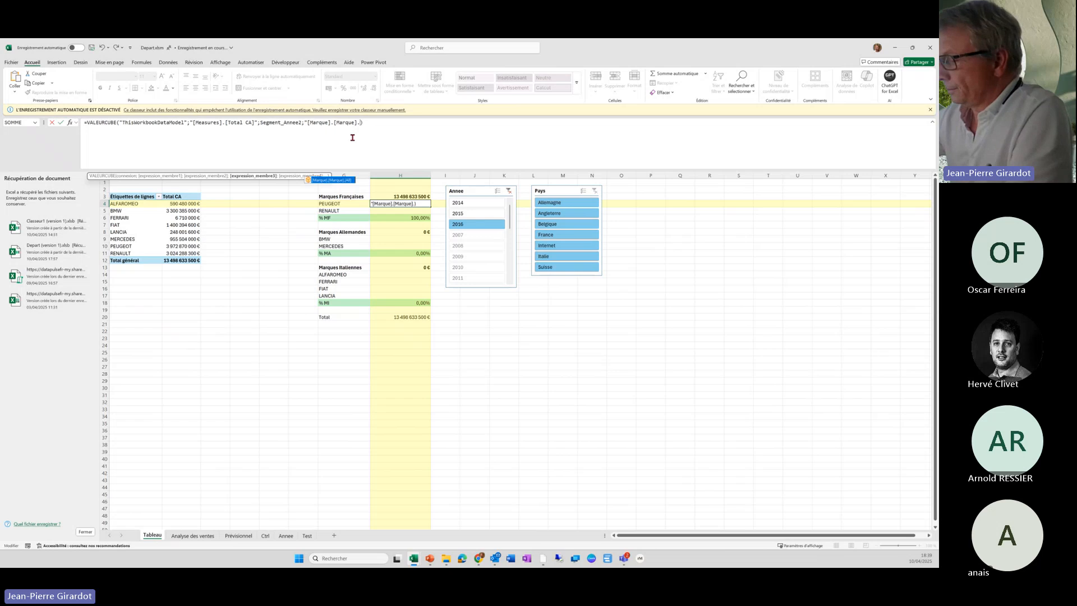
pyautogui.write('[PE]')
pyautogui.write('UGEOT')
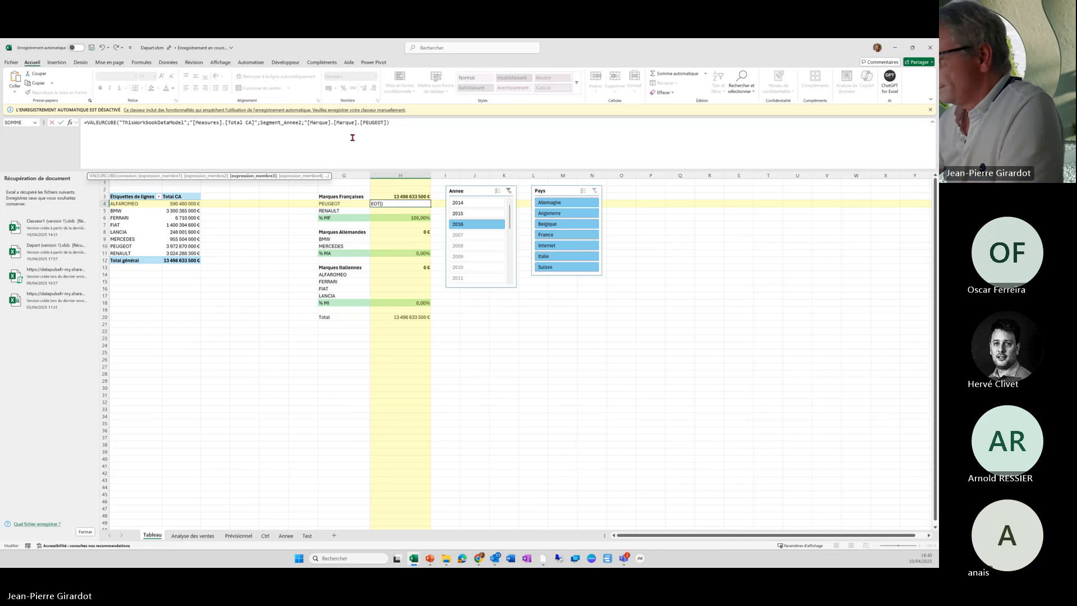
pyautogui.write(']"')
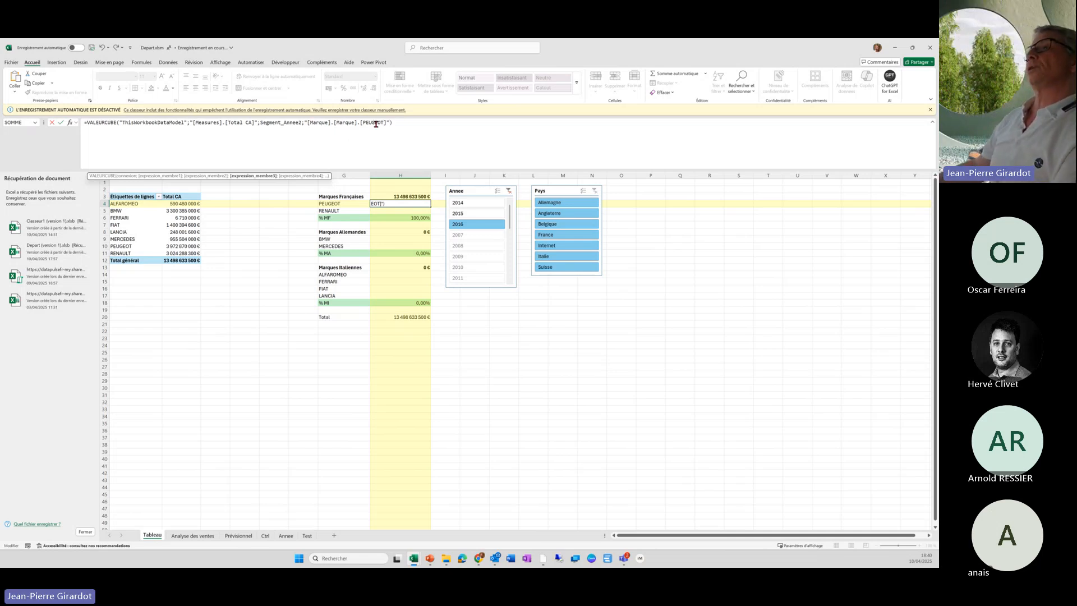
pyautogui.click(60, 124)
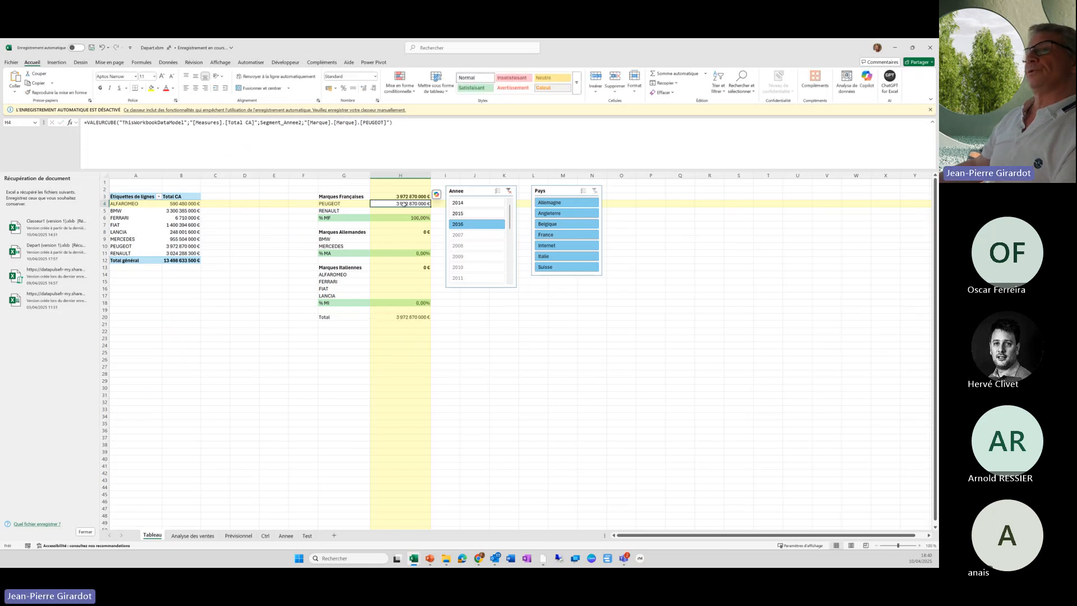
pyautogui.click(174, 248)
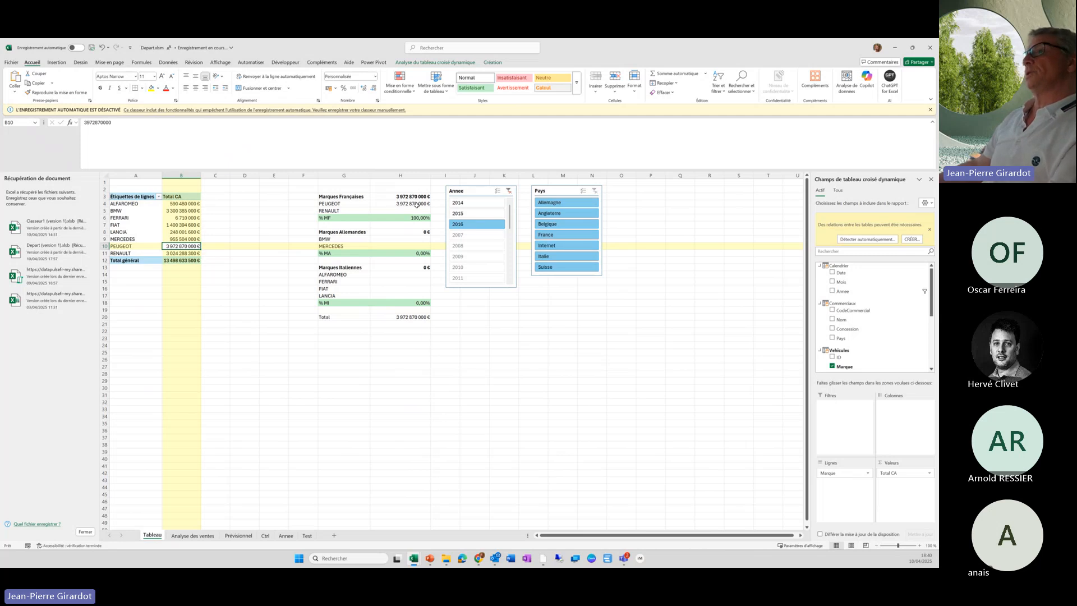
# - Replace the literal PEUGEOT in the H4 formula with a concatenated reference to G4, giving "[Marque].[Marque].[" & G4 & "]"
pyautogui.click(418, 204)
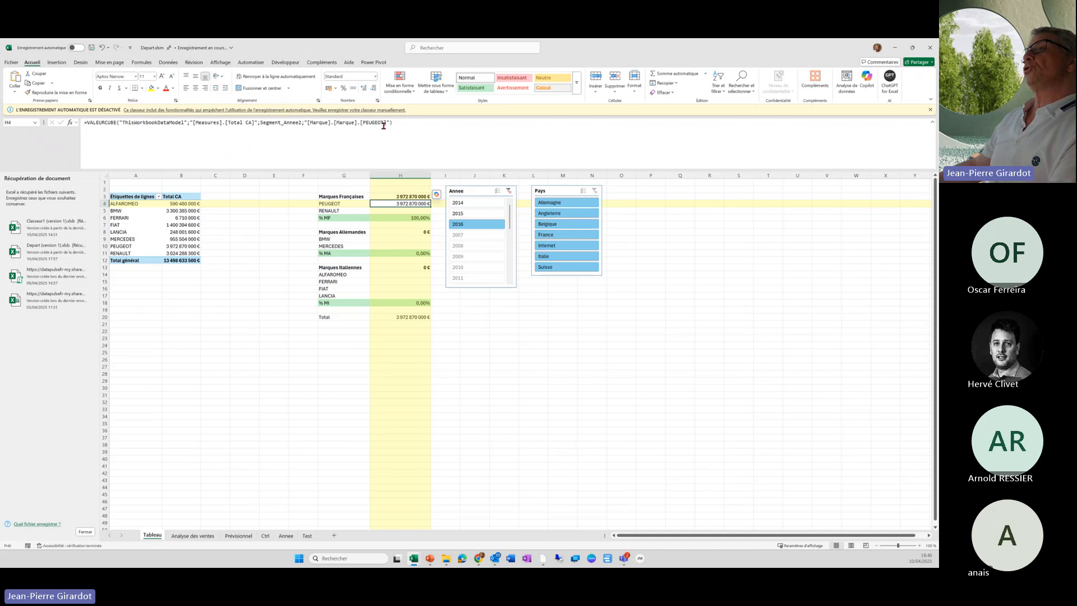
pyautogui.moveTo(384, 122); pyautogui.dragTo(361, 123)
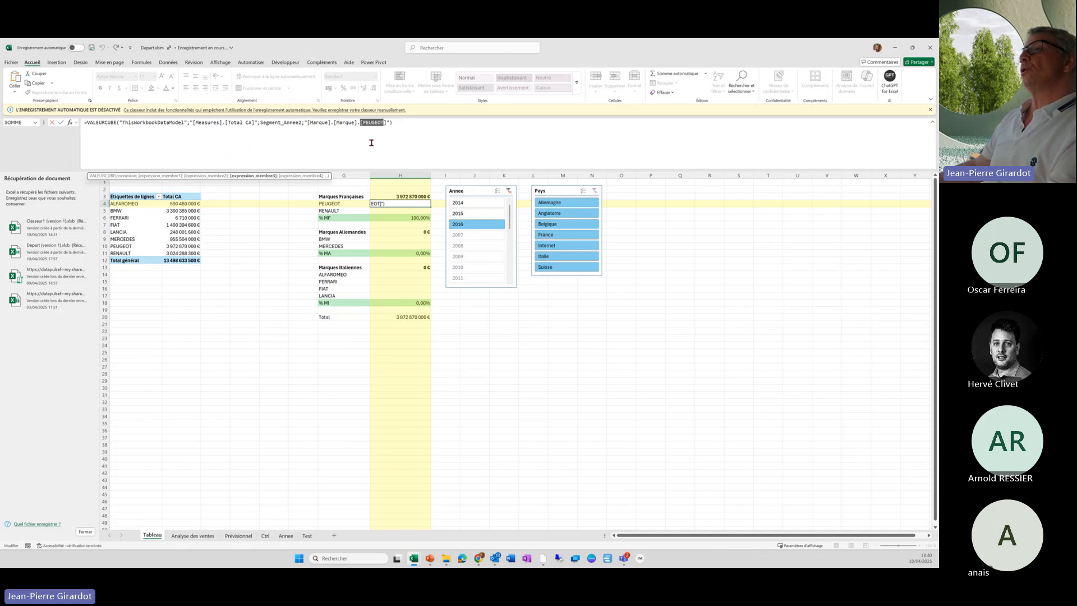
pyautogui.click(364, 122)
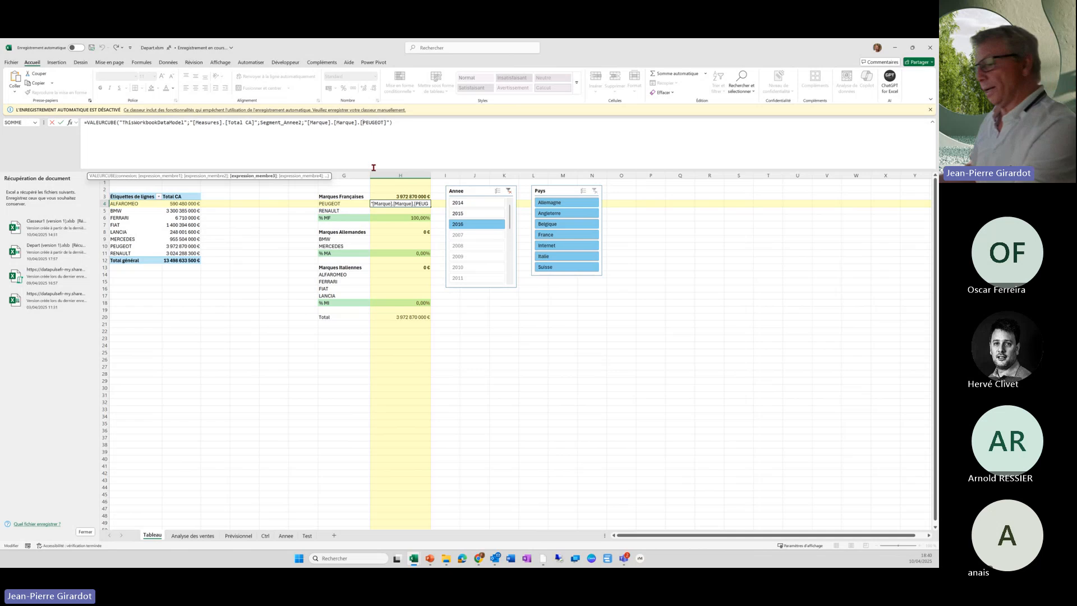
pyautogui.write('"')
pyautogui.press('Right')
pyautogui.press('Right')
pyautogui.press('Right')
pyautogui.press('Right')
pyautogui.press('Right')
pyautogui.press('Right')
pyautogui.press('Right')
pyautogui.write('"')
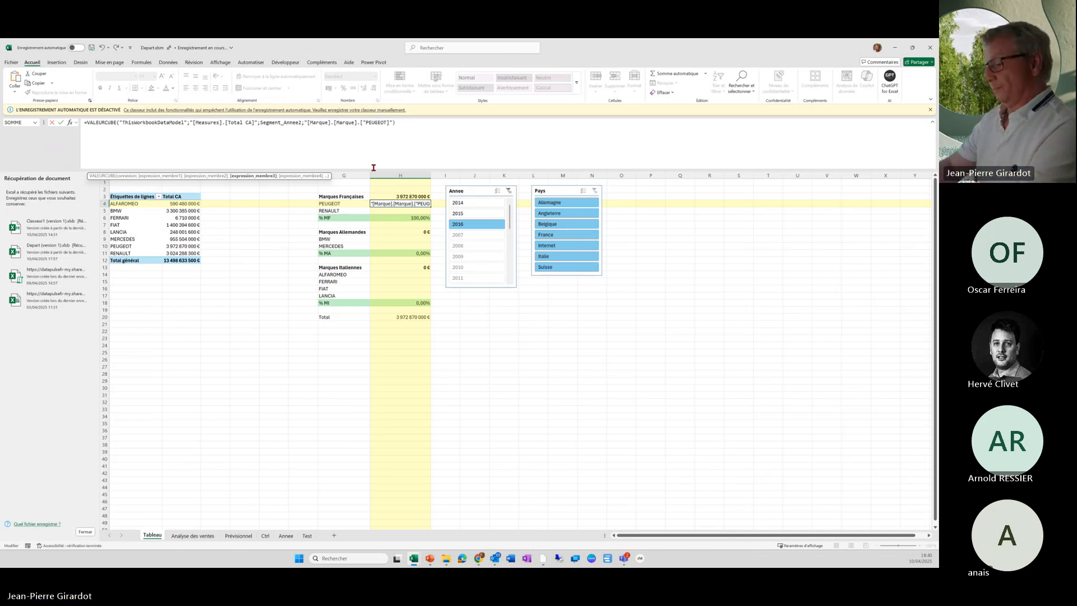
pyautogui.press('Left')
pyautogui.press('Left')
pyautogui.press('Left')
pyautogui.press('Left')
pyautogui.press('Left')
pyautogui.press('Left')
pyautogui.press('Left')
pyautogui.press('Left')
pyautogui.write('&')
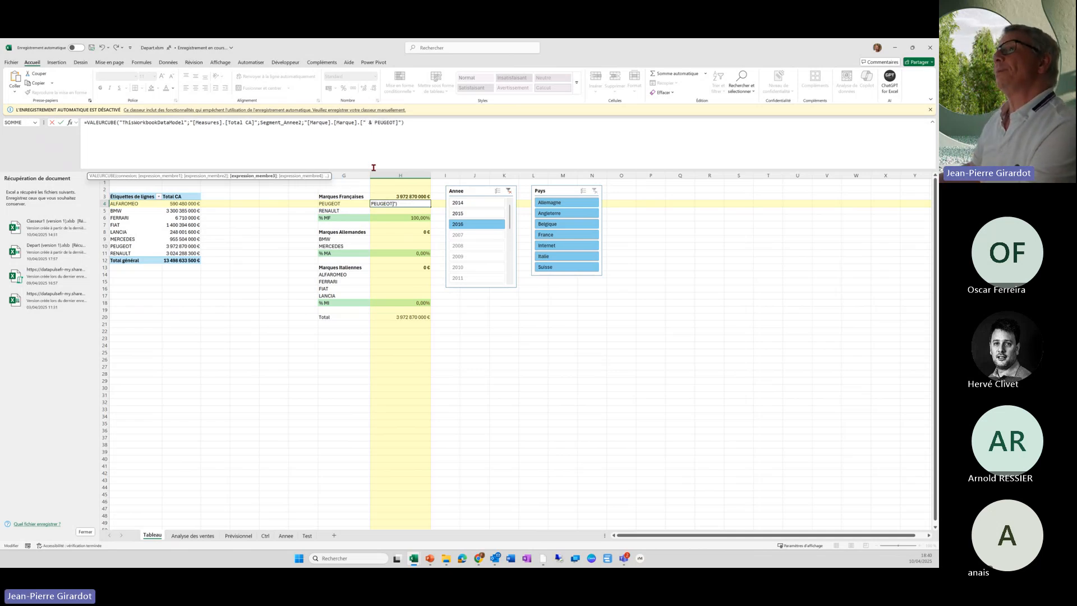
pyautogui.click(337, 203)
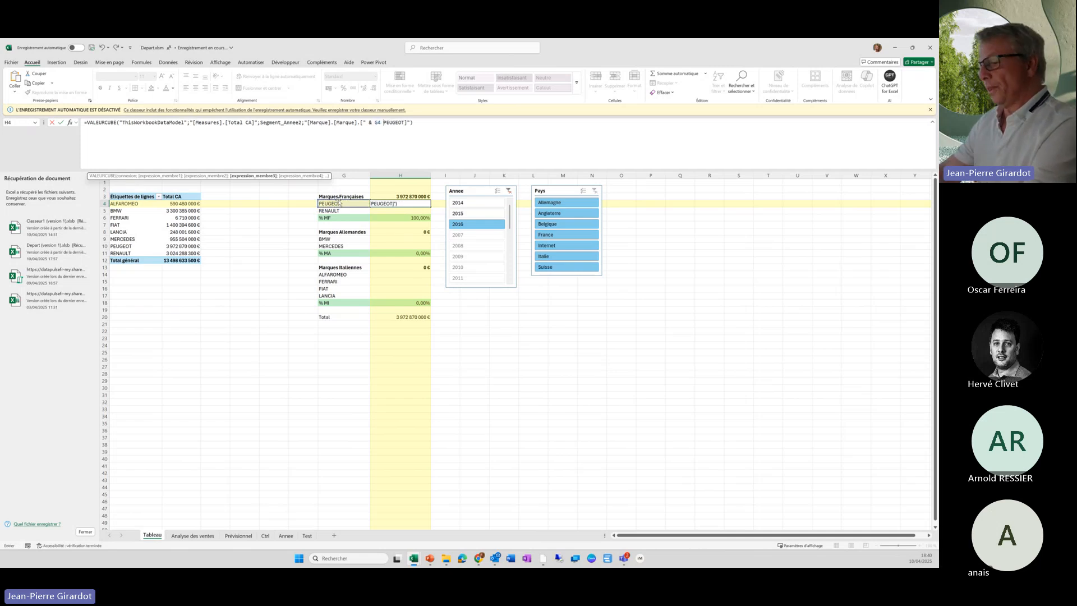
pyautogui.write('&')
pyautogui.scroll(-1, 348, 213)
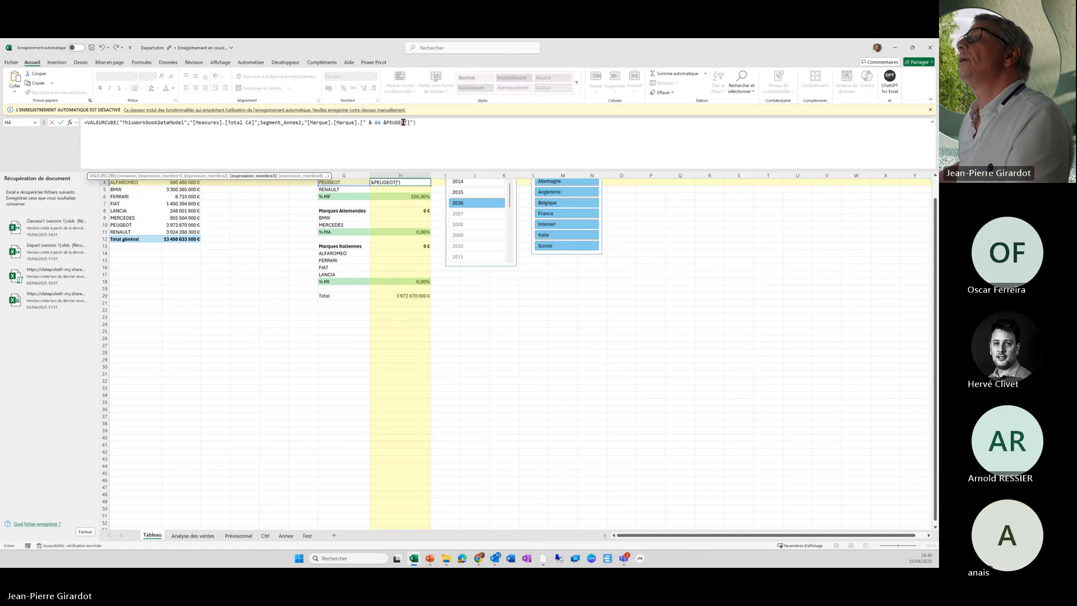
pyautogui.moveTo(408, 122); pyautogui.dragTo(387, 124)
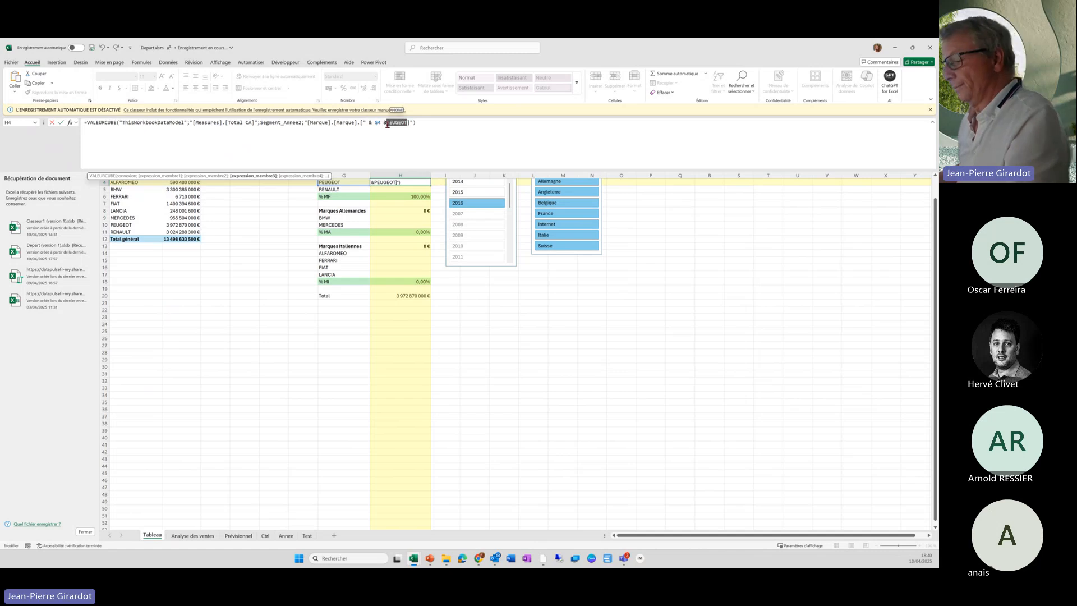
pyautogui.press('BackSpace')
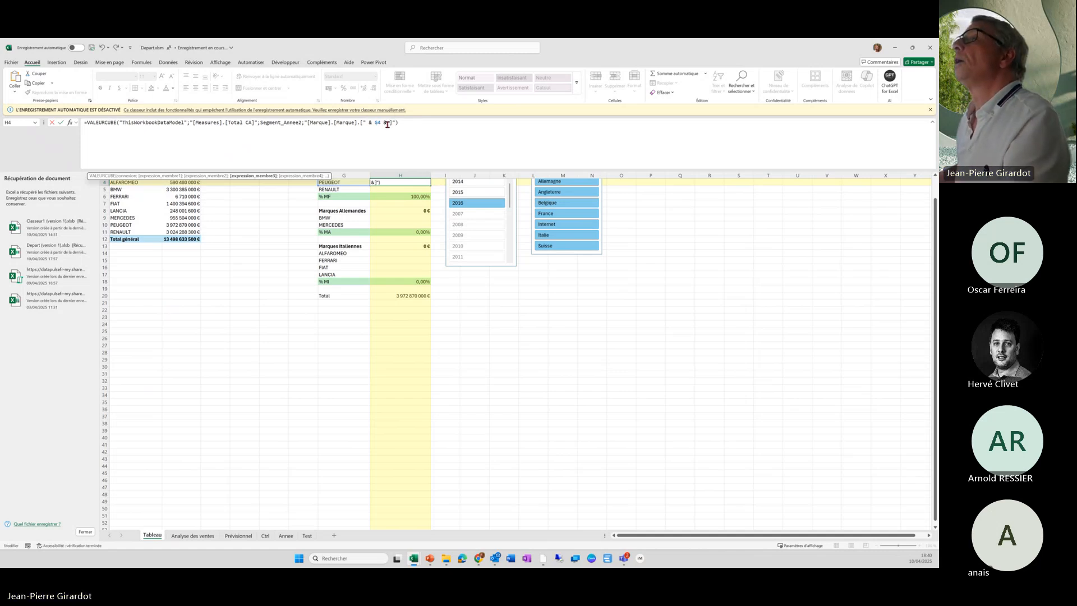
pyautogui.write('"')
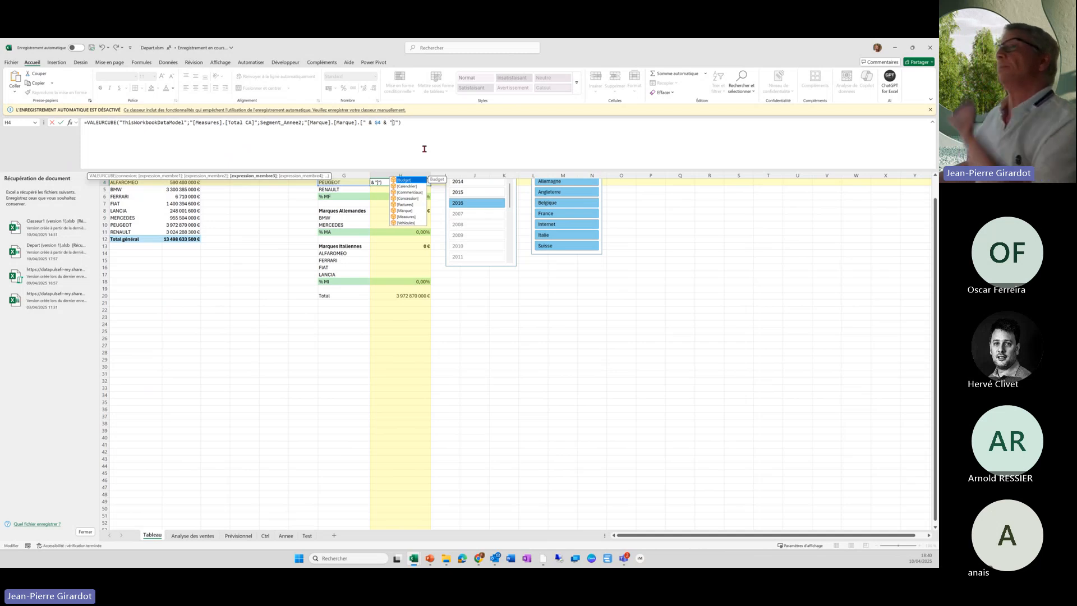
pyautogui.click(61, 123)
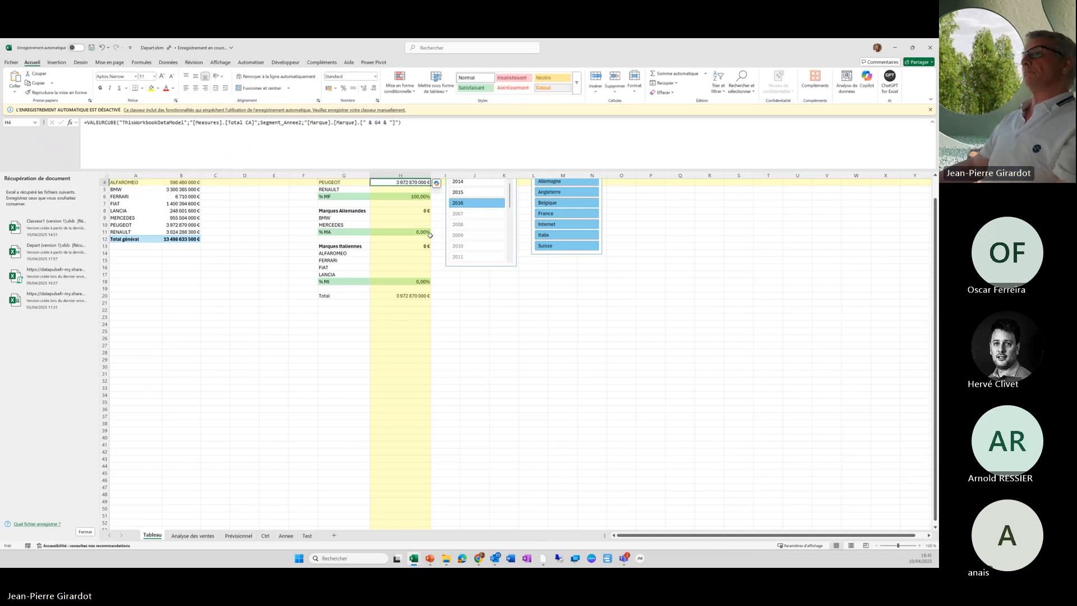
# - Fill the H4 formula down to H5 for RENAULT and copy both formulas to H9:H10 for BMW and MERCEDES
pyautogui.moveTo(430, 185); pyautogui.dragTo(430, 193)
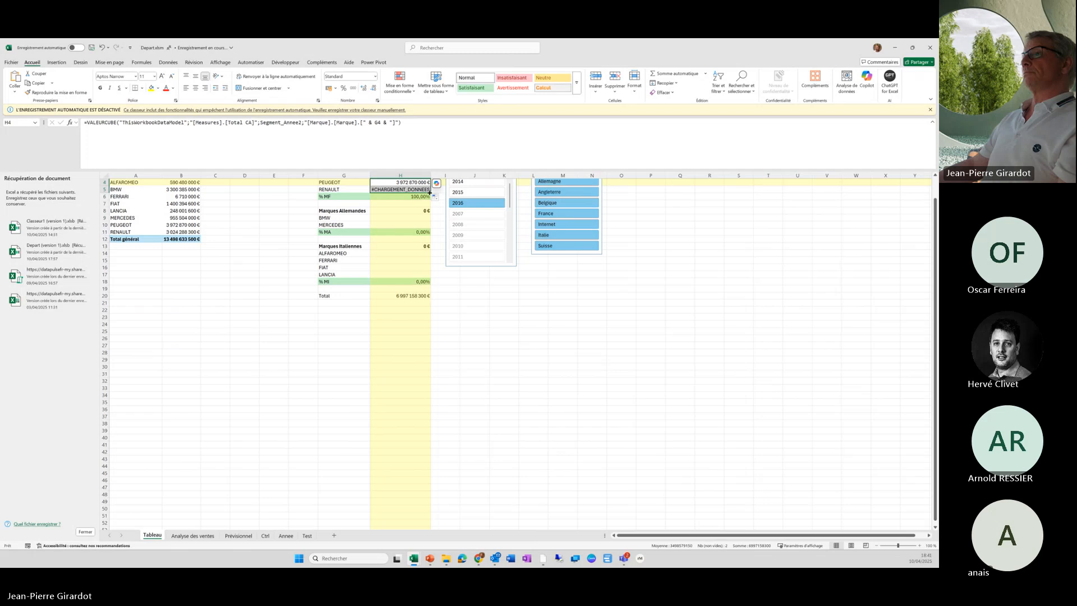
pyautogui.hotkey('ctrl', 'c')
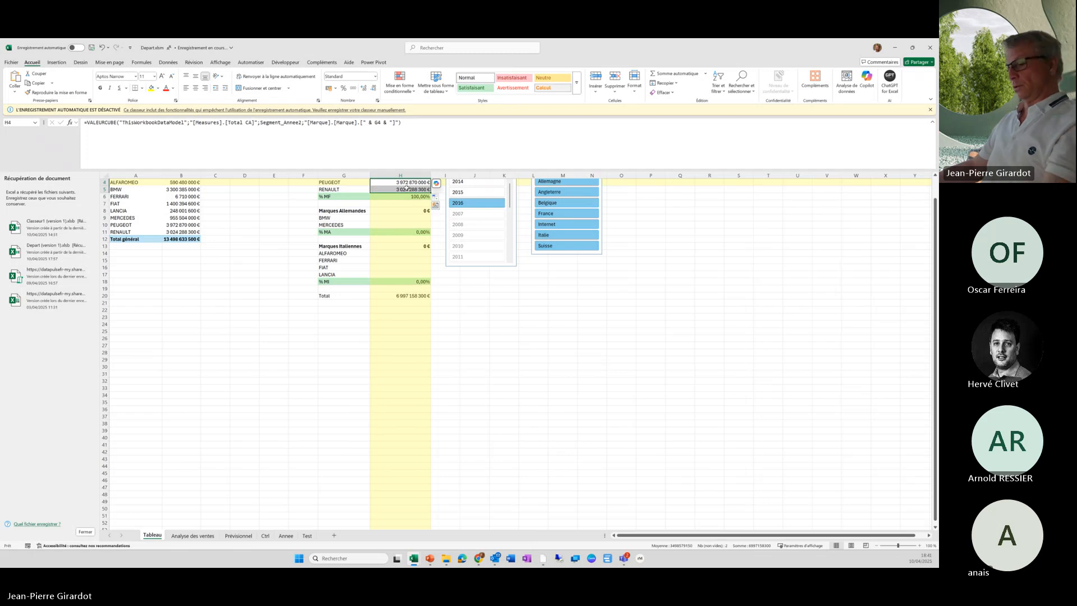
pyautogui.moveTo(403, 217); pyautogui.dragTo(402, 224)
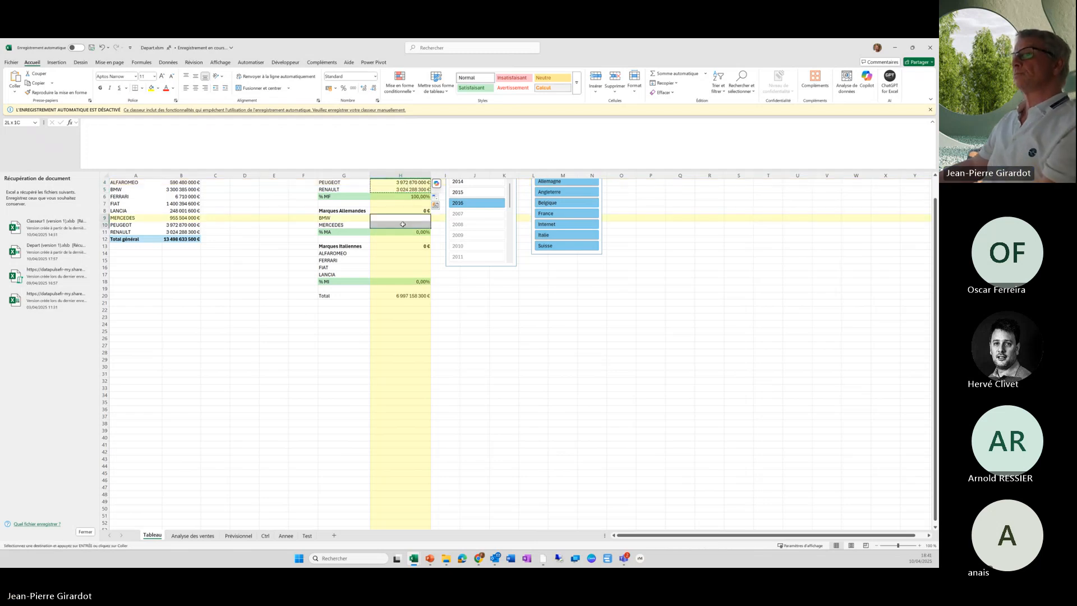
pyautogui.hotkey('ctrl', 'v')
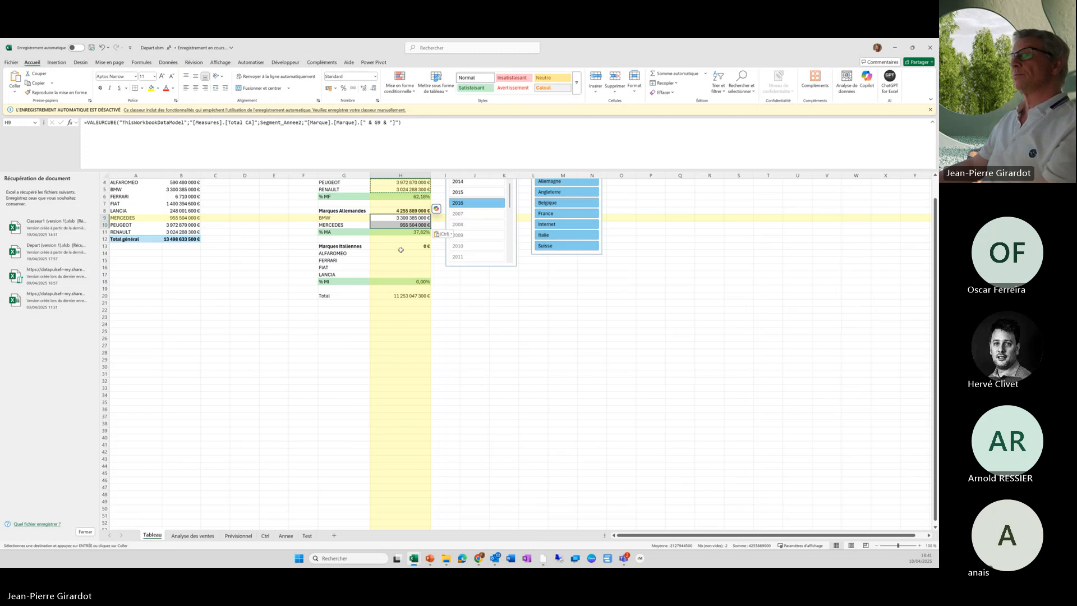
# - Try pasting the two copied formulas into H14:H17 for the Italian brands, inspect H15 and the H13 sum, and undo the paste
pyautogui.click(399, 254)
pyautogui.moveTo(399, 254); pyautogui.dragTo(398, 275)
pyautogui.hotkey('ctrl', 'v')
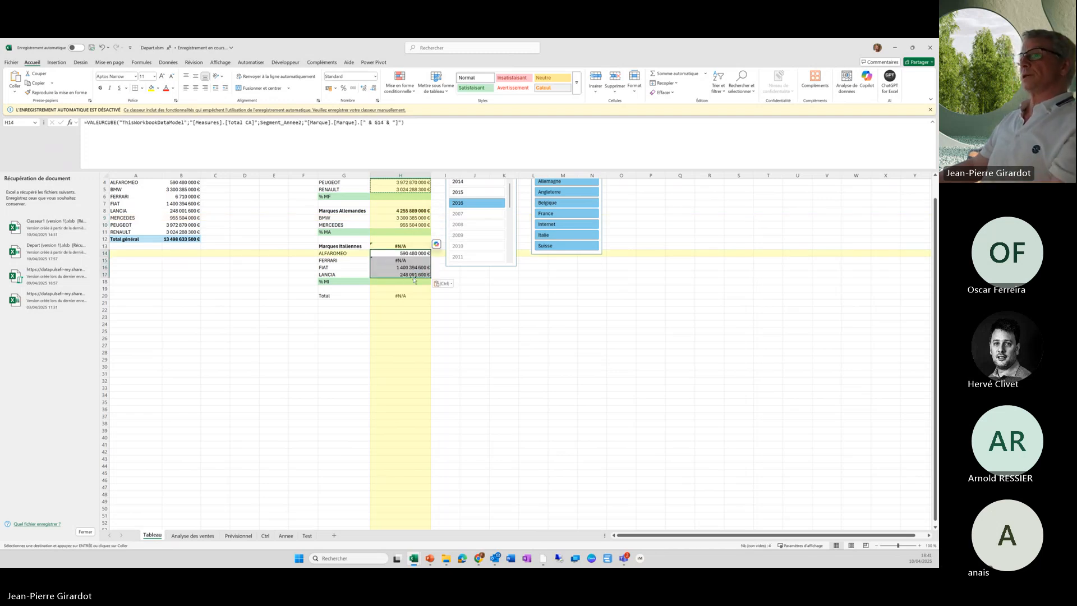
pyautogui.click(409, 259)
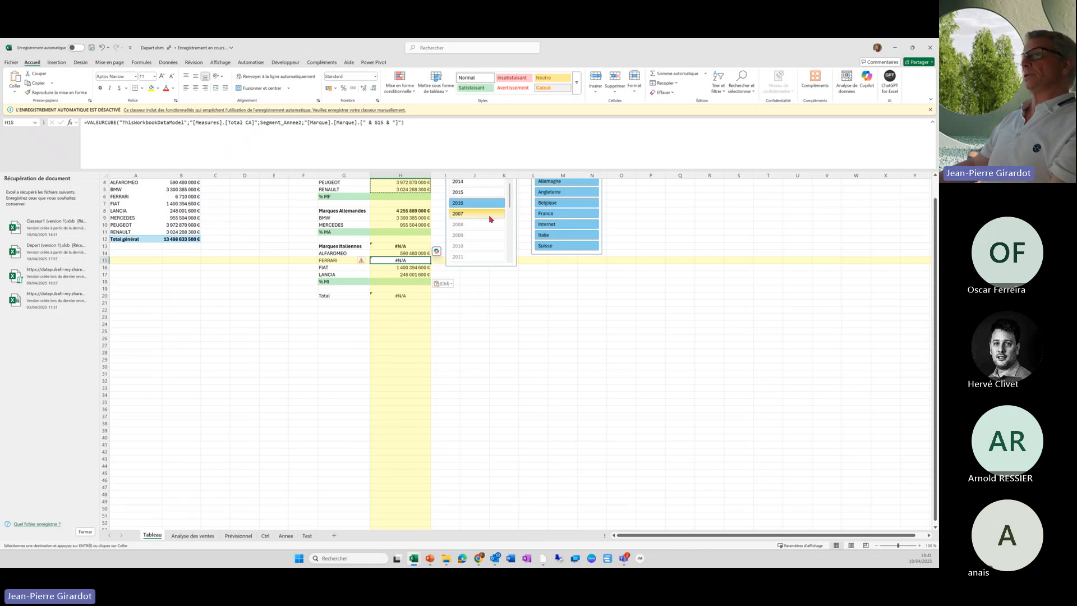
pyautogui.click(406, 245)
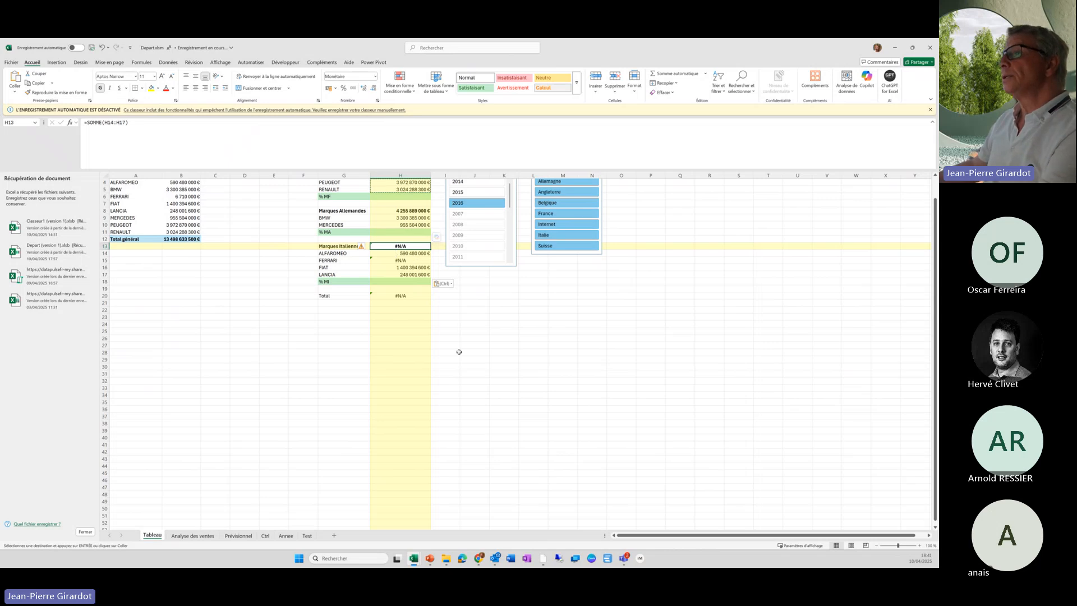
pyautogui.scroll(1, 456, 352)
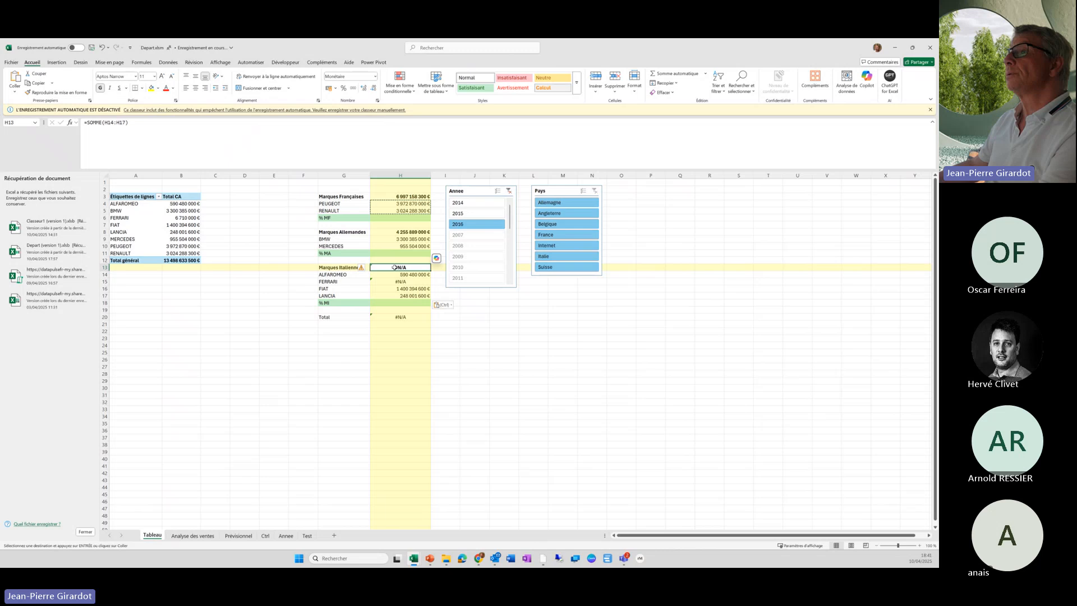
pyautogui.click(103, 48)
pyautogui.click(103, 49)
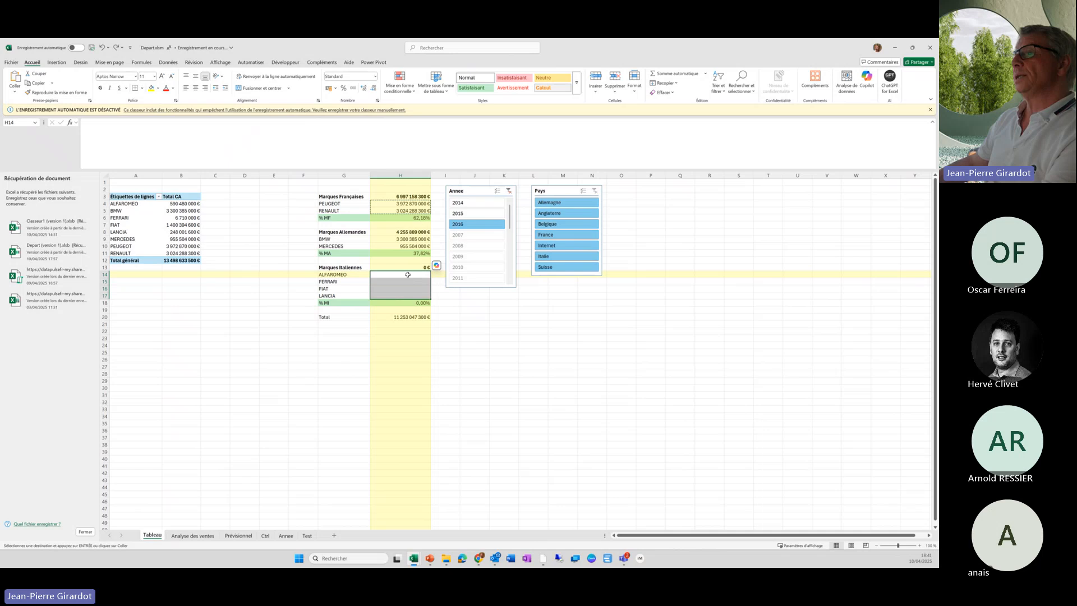
# - Try the same paste into H14:H17 once more, clear the copy selection and undo it
pyautogui.moveTo(407, 275); pyautogui.dragTo(405, 299)
pyautogui.hotkey('ctrl', 'v')
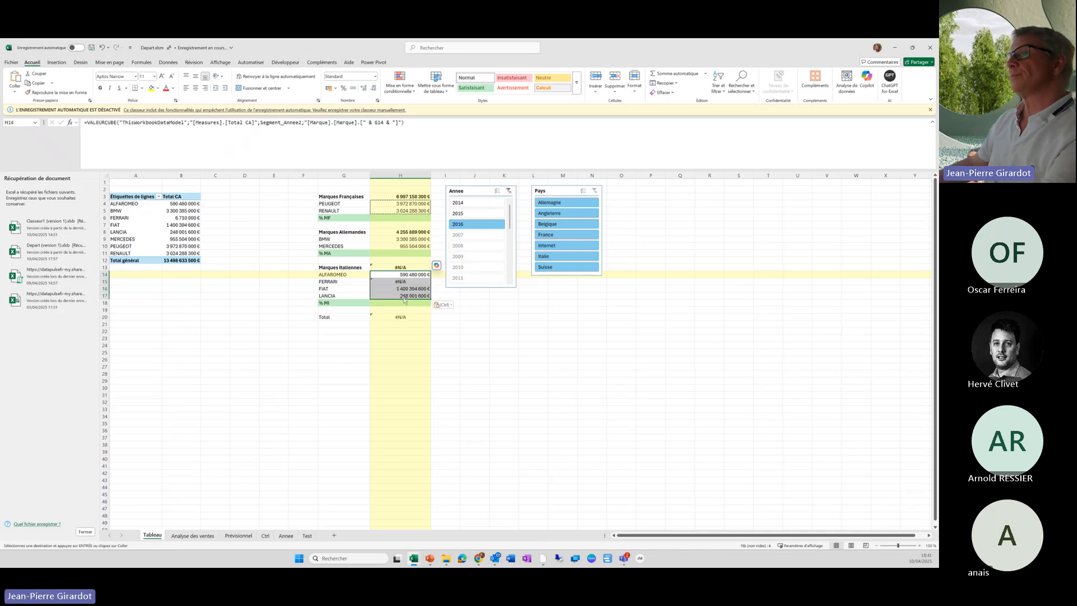
pyautogui.press('Escape')
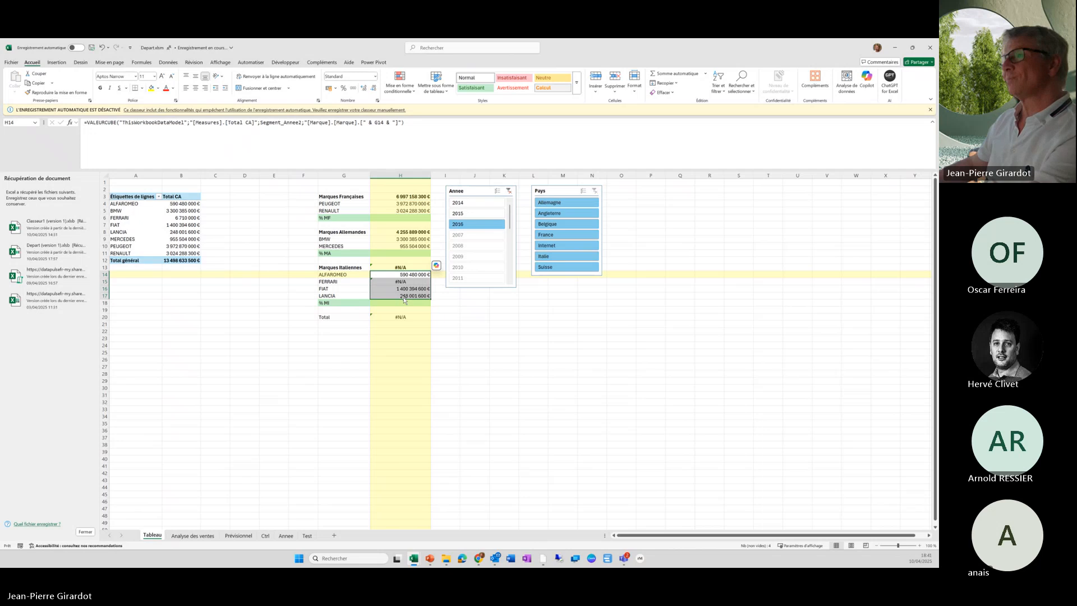
pyautogui.click(103, 48)
# - Copy the H4 formula into H14:H17 for the Italian brands and clear the copy selection
pyautogui.click(412, 204)
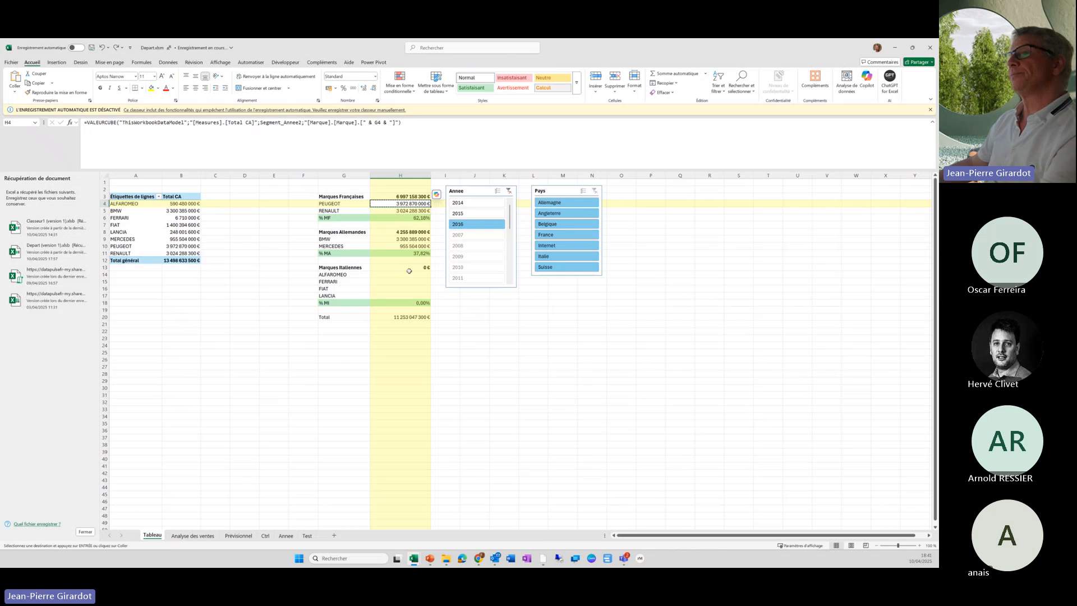
pyautogui.moveTo(408, 275); pyautogui.dragTo(409, 296)
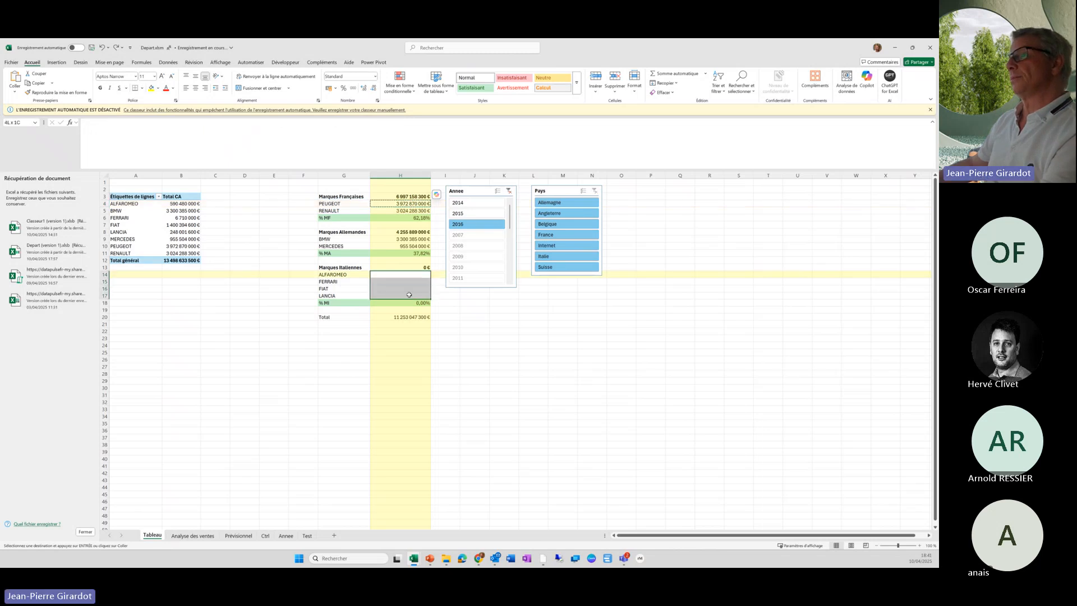
pyautogui.hotkey('ctrl', 'v')
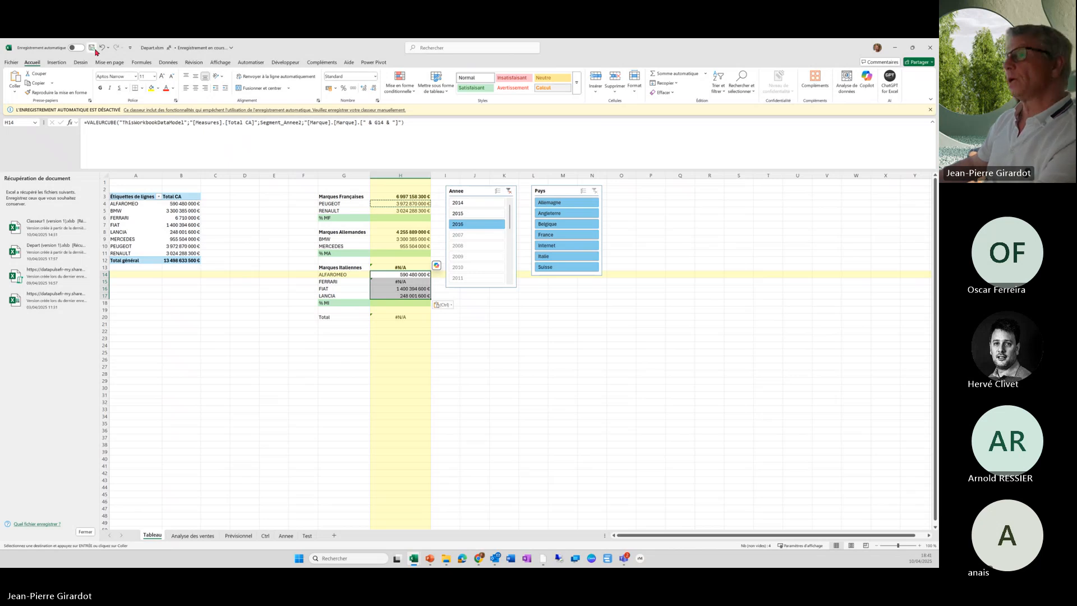
pyautogui.press('Escape')
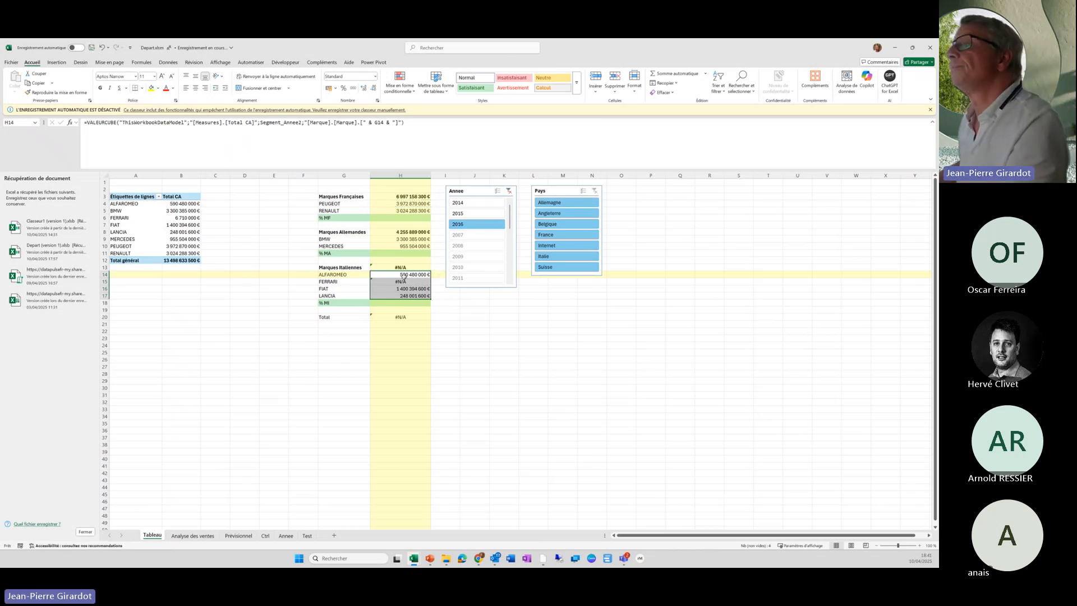
# - Fill the ALFAROMEO formula in H14 down to H17 and filter the Annee slicer to 2015
pyautogui.click(403, 275)
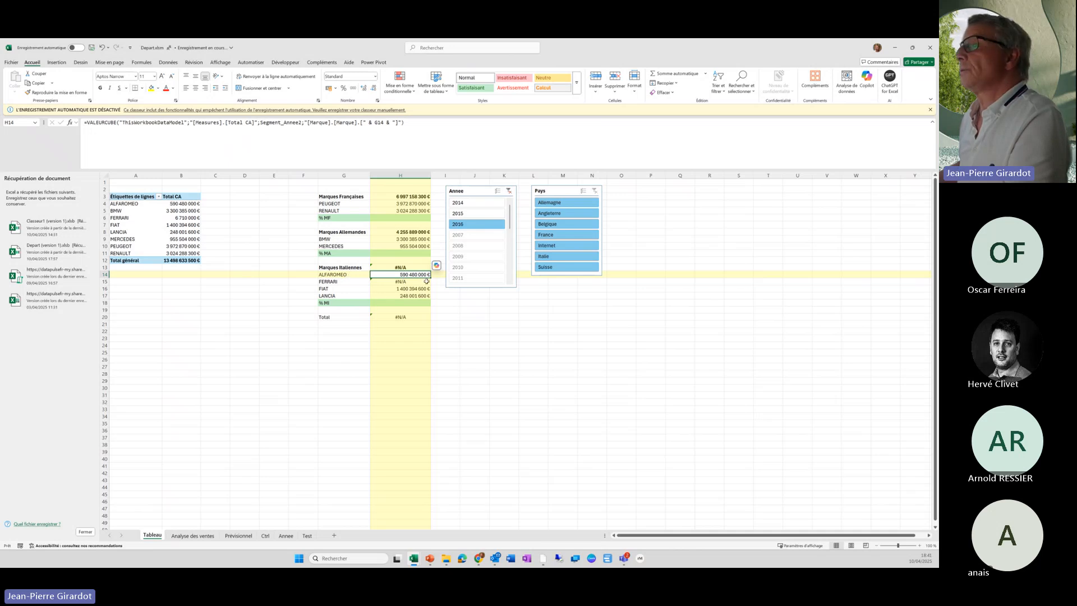
pyautogui.click(409, 267)
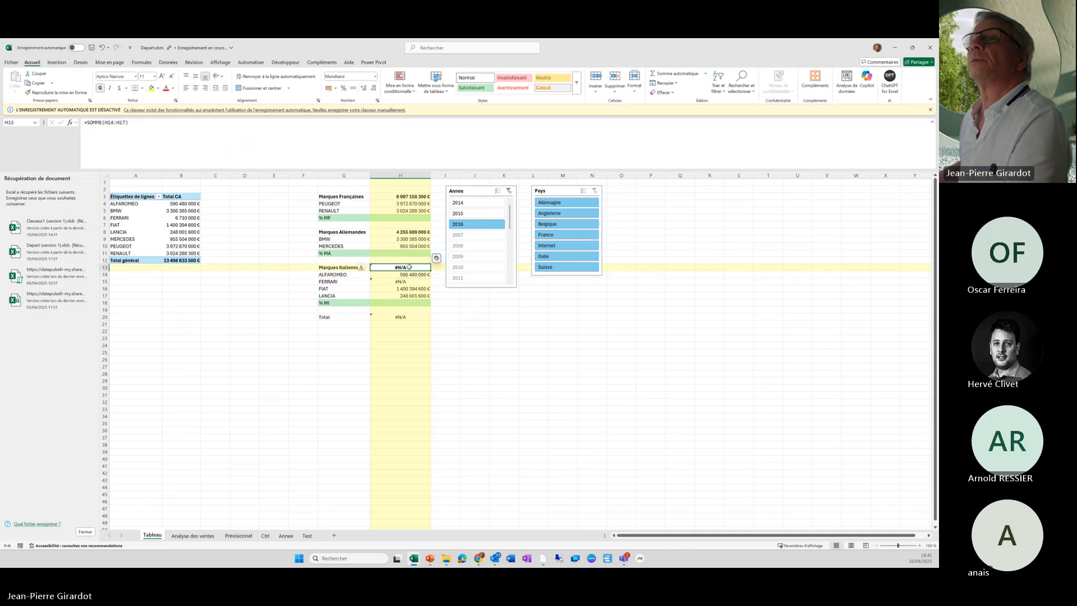
pyautogui.click(429, 275)
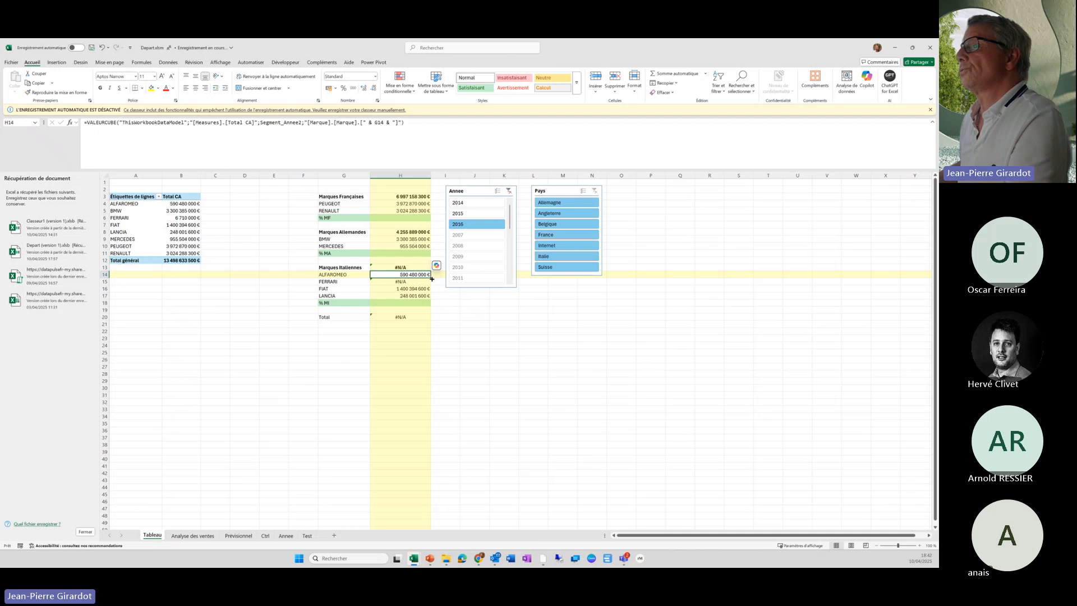
pyautogui.moveTo(432, 278); pyautogui.dragTo(430, 299)
pyautogui.click(468, 216)
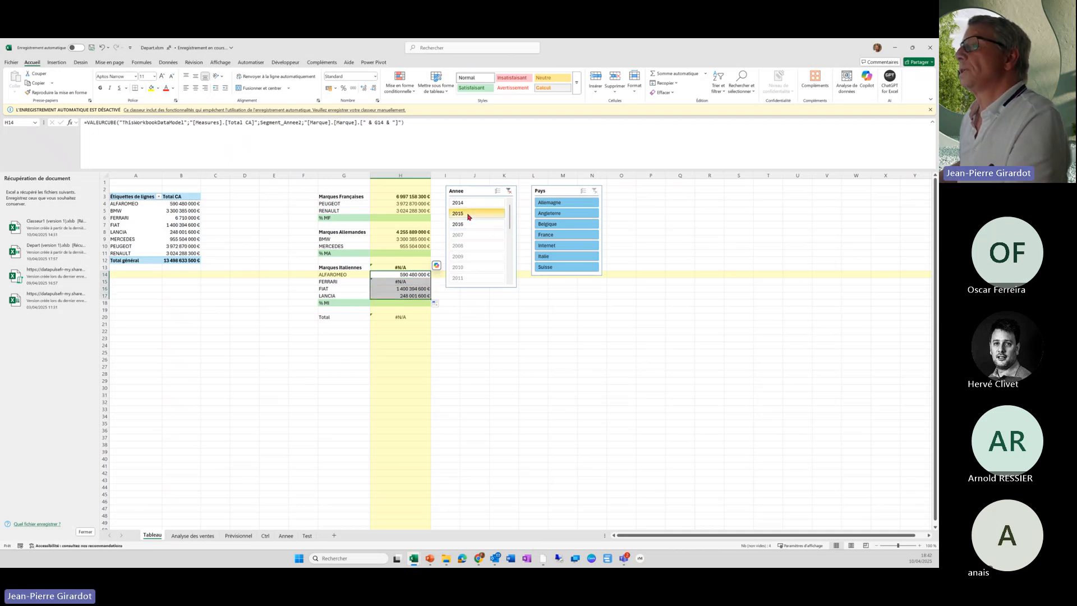
# - Delete the whole FERRARI row 15 from the Marques Italiennes block
pyautogui.click(392, 281)
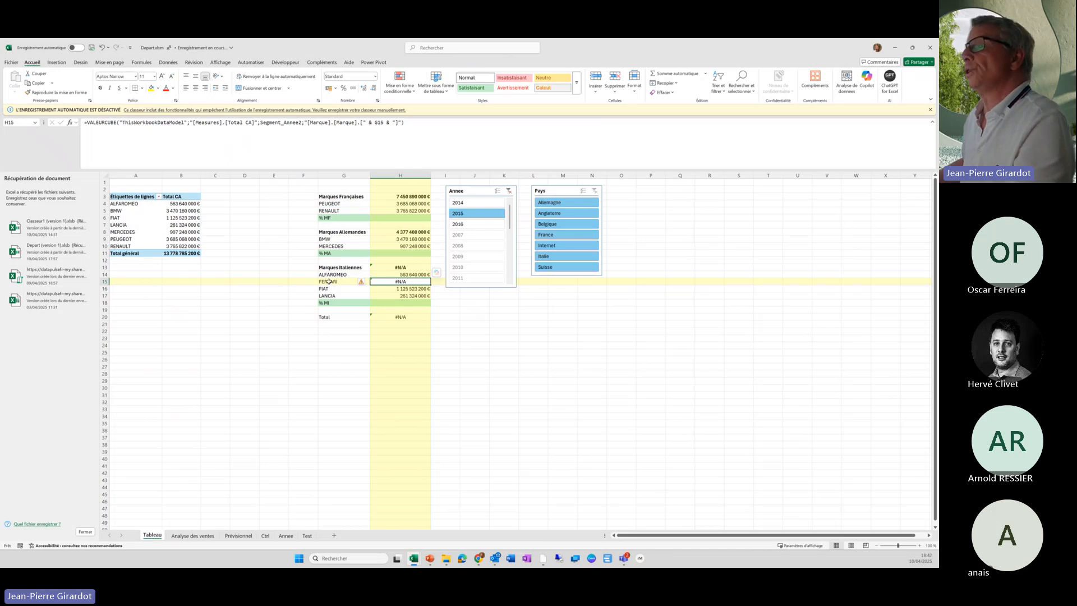
pyautogui.rightClick(108, 283)
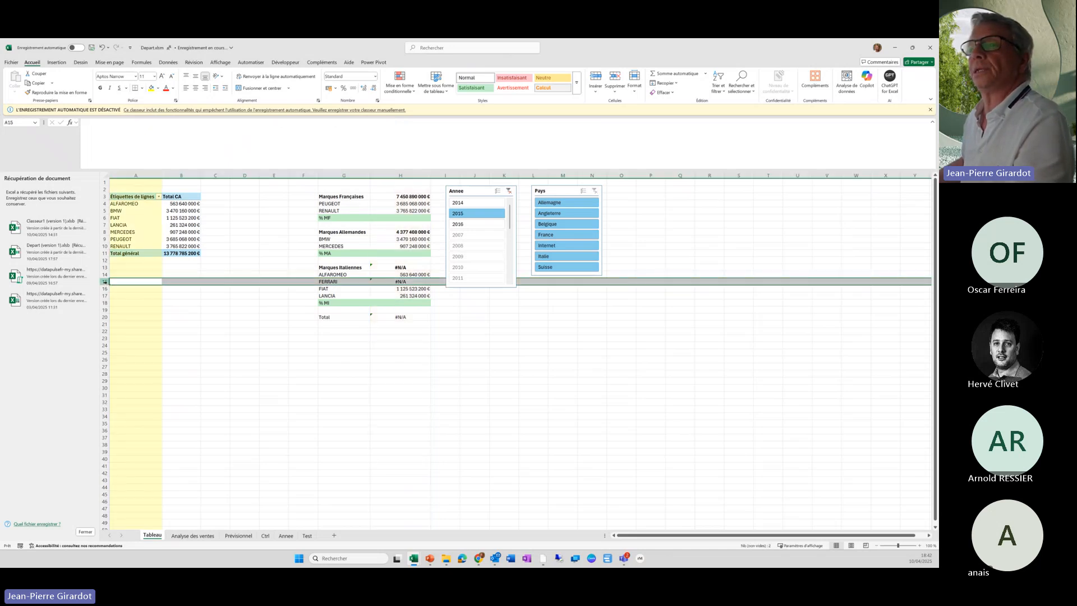
pyautogui.click(131, 378)
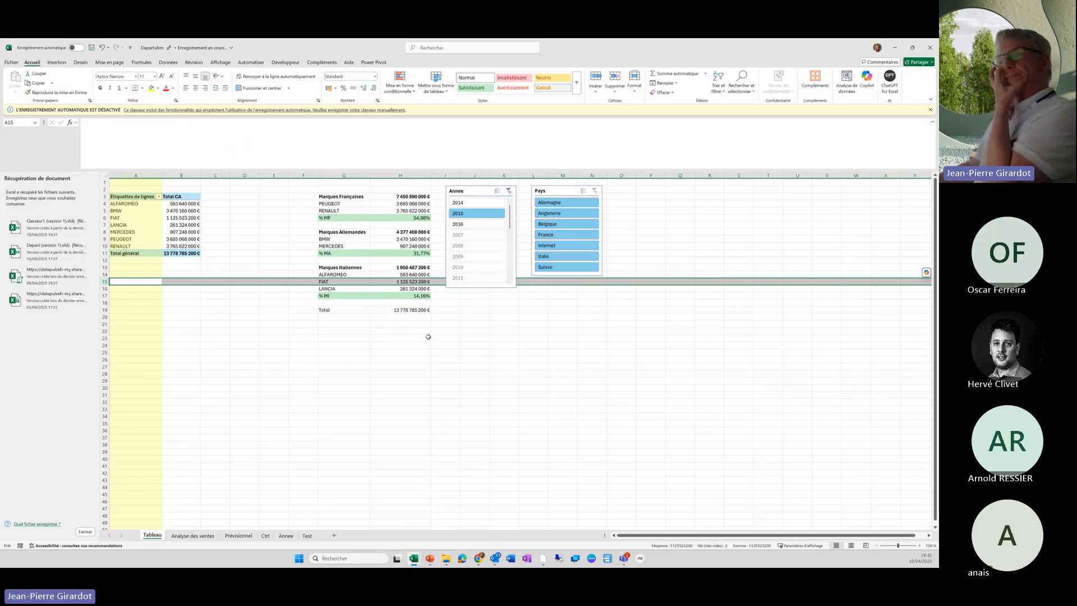
pyautogui.click(544, 366)
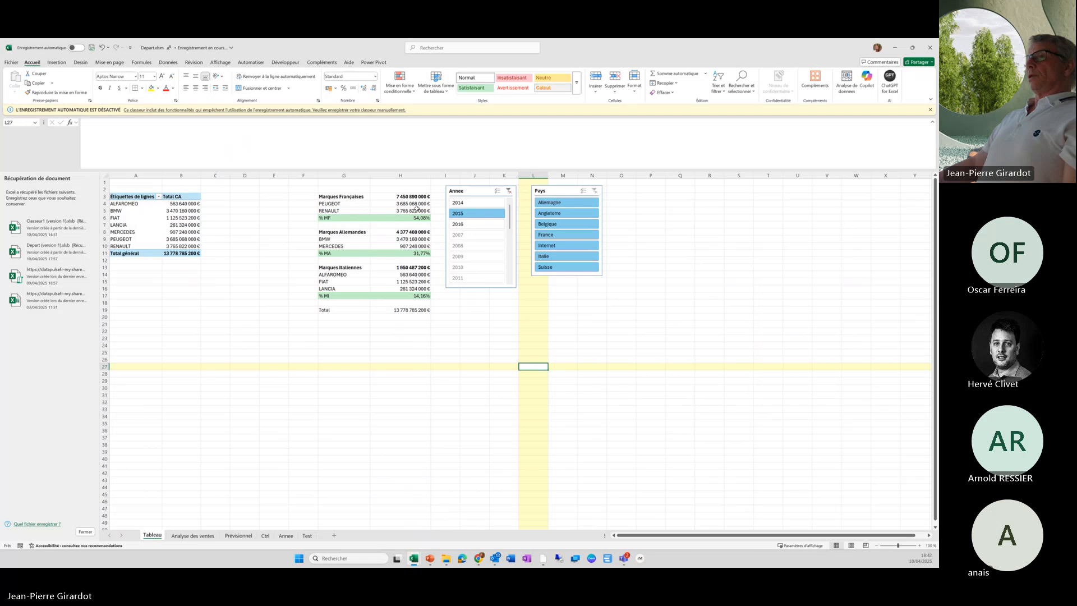
# - Review the PEUGEOT formula in H4, the French brands total in H3 and the share formulas in H6 and H11
pyautogui.click(403, 203)
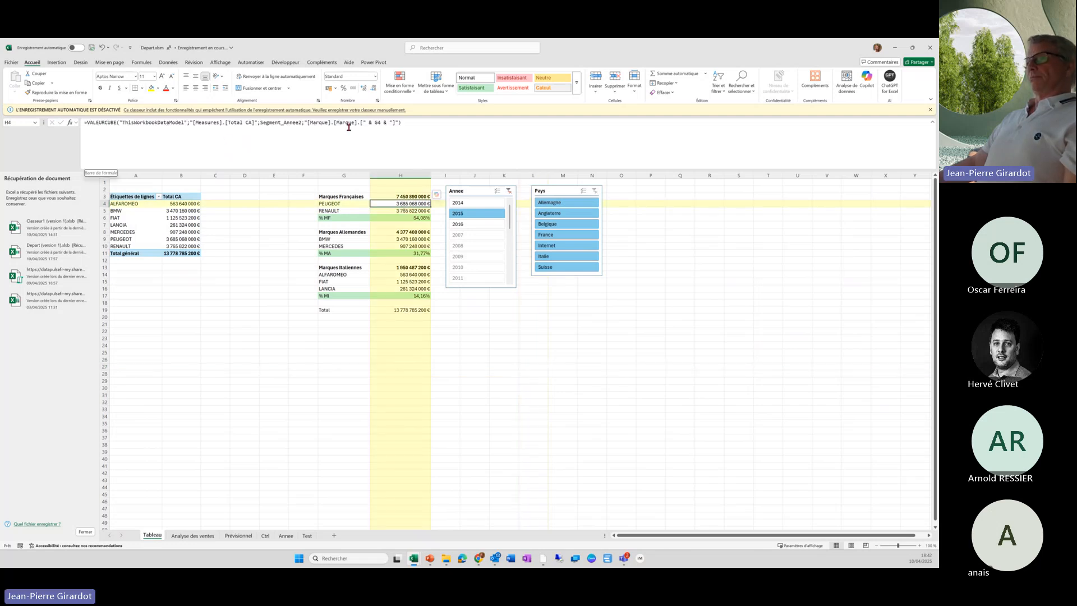
pyautogui.click(419, 196)
pyautogui.click(415, 218)
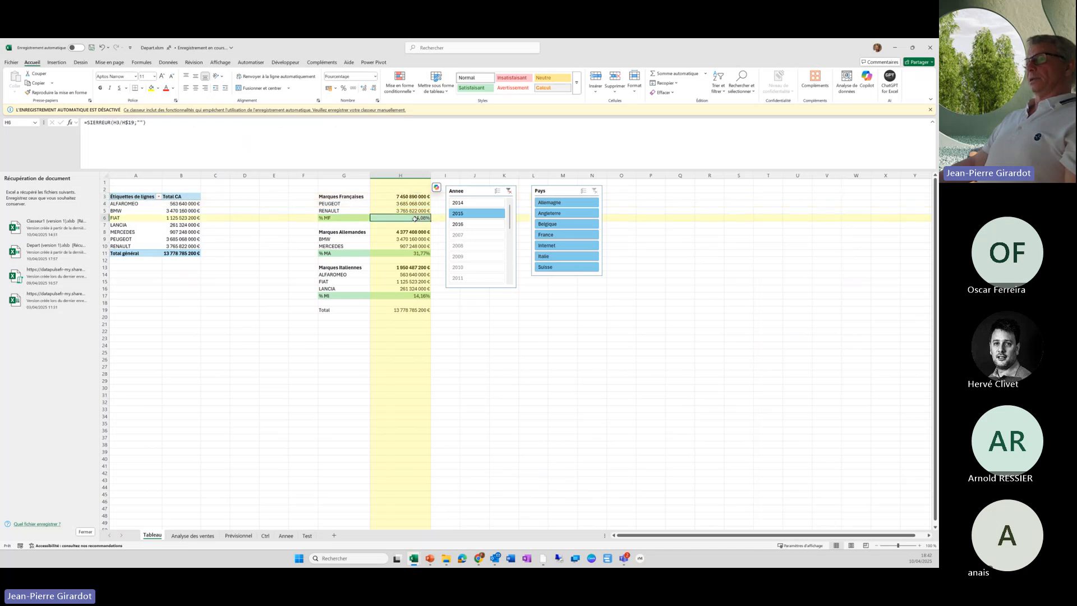
pyautogui.click(413, 253)
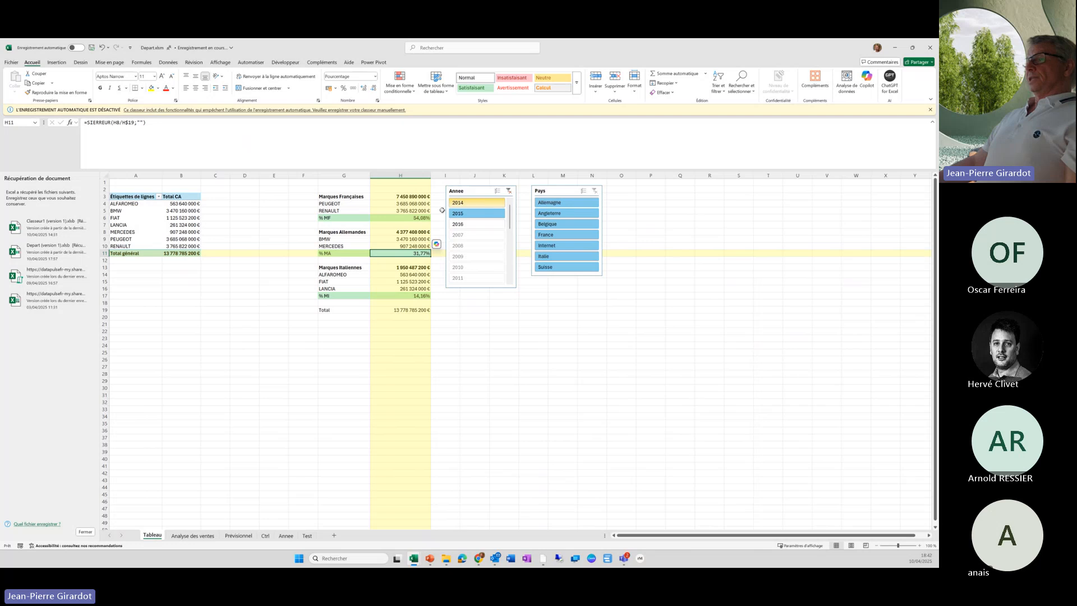
# - Test the custom brand table by filtering the Annee slicer to 2016 and to 2014
pyautogui.click(471, 224)
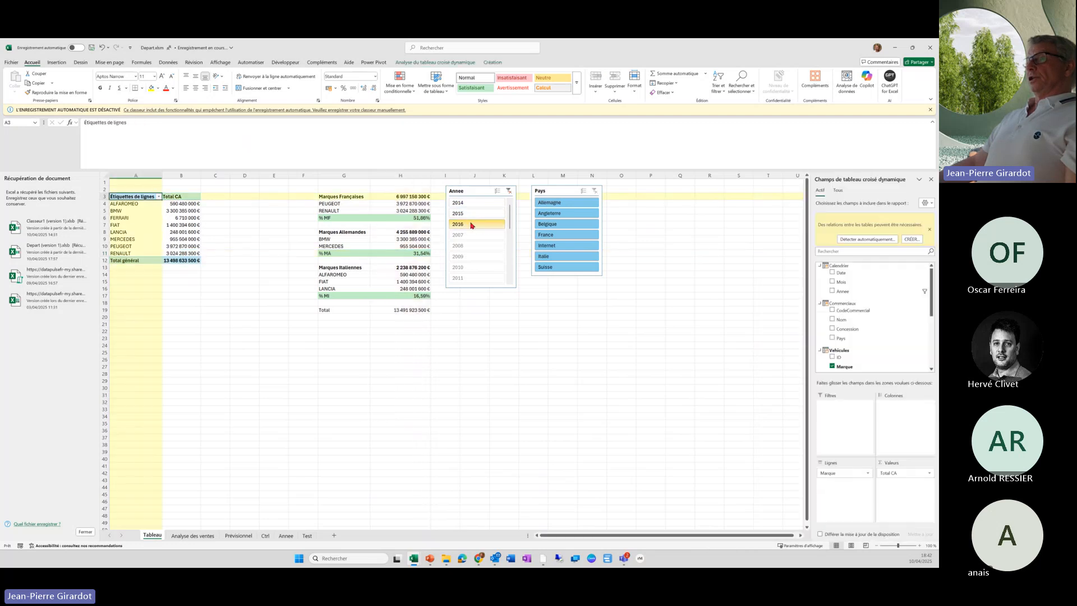
pyautogui.click(474, 205)
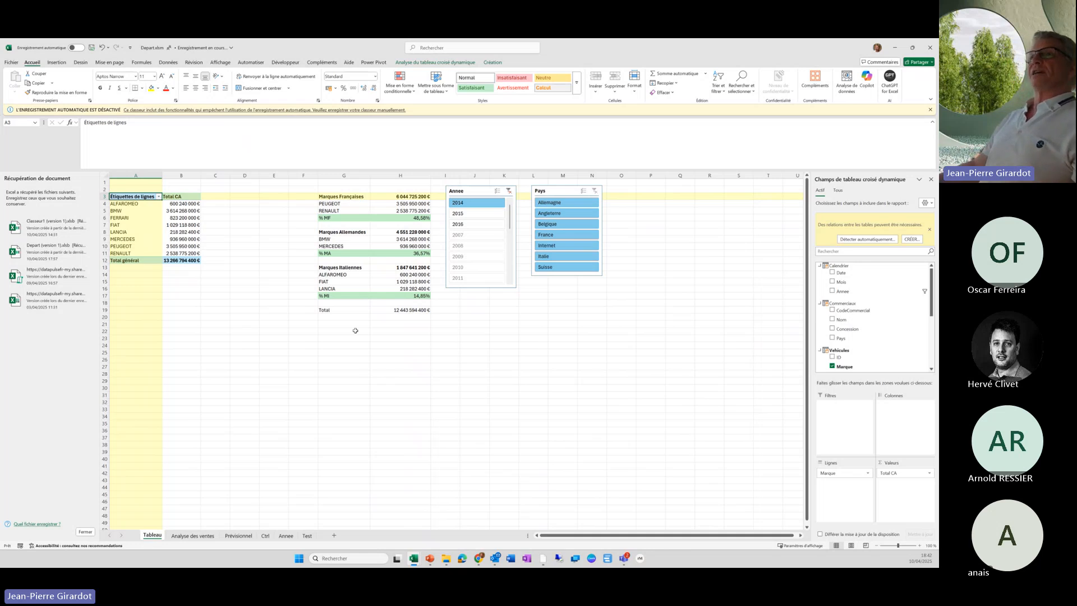
pyautogui.click(169, 63)
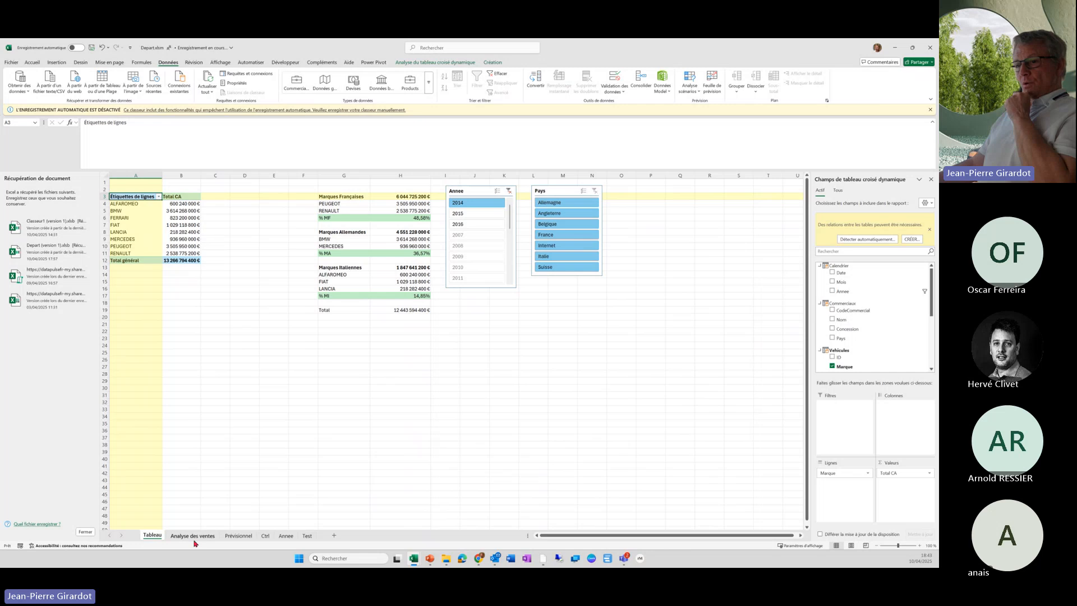
# - Open the Prévisionnel sheet and examine the concession list in G5:G19 and the Total CA formula in H5
pyautogui.click(238, 536)
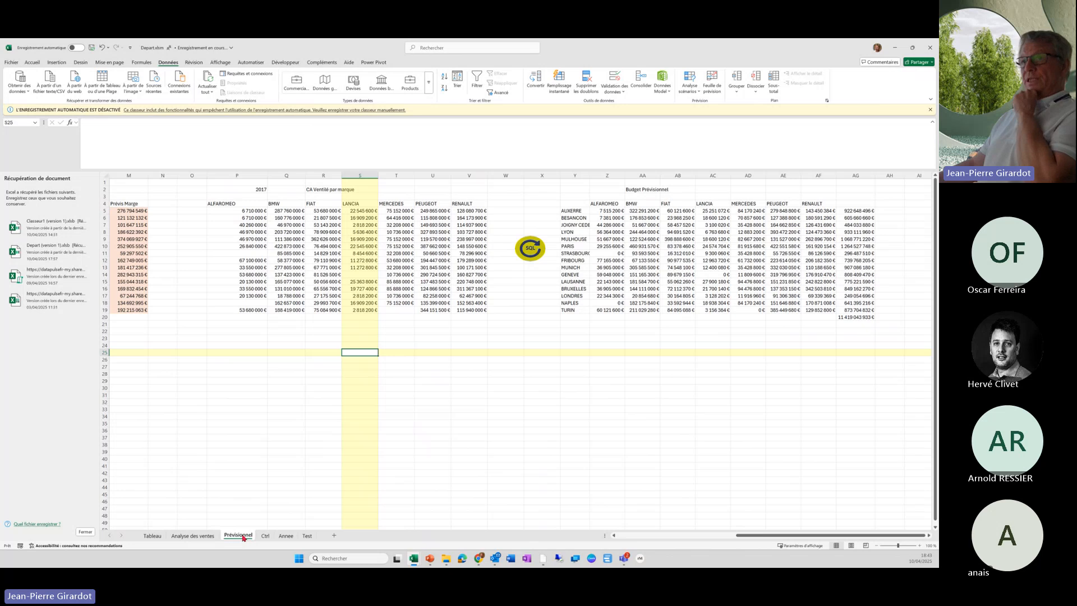
pyautogui.moveTo(755, 536); pyautogui.dragTo(614, 538)
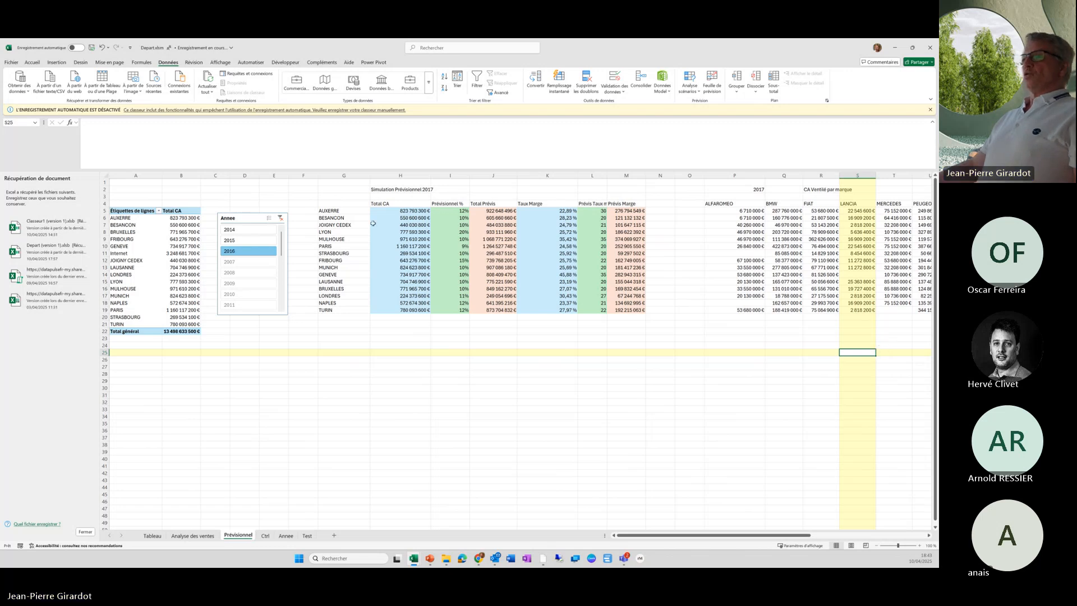
pyautogui.click(338, 211)
pyautogui.moveTo(338, 210); pyautogui.dragTo(341, 311)
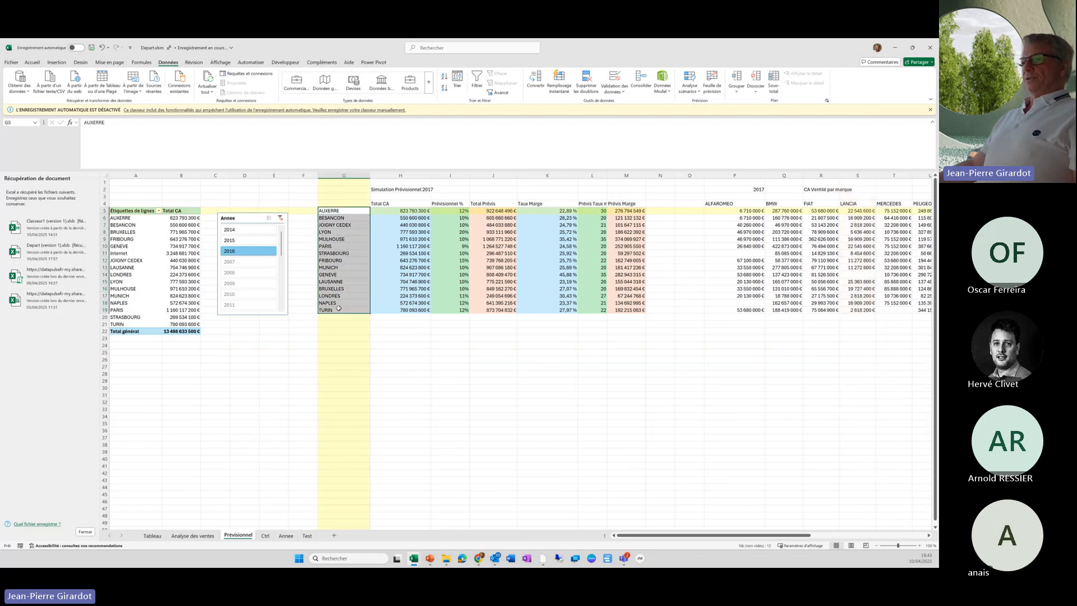
pyautogui.click(423, 360)
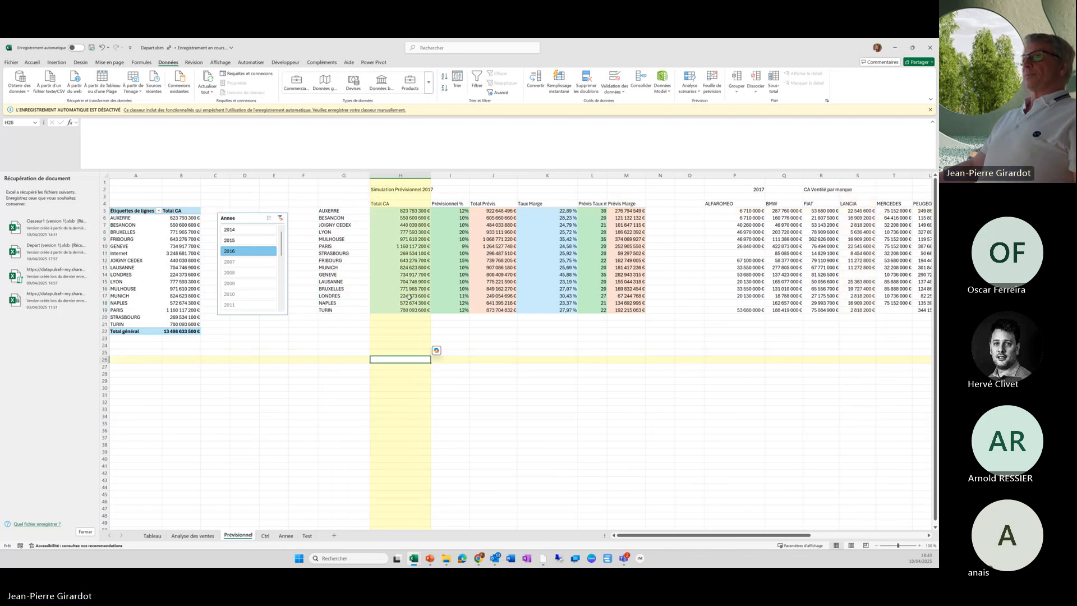
pyautogui.click(394, 211)
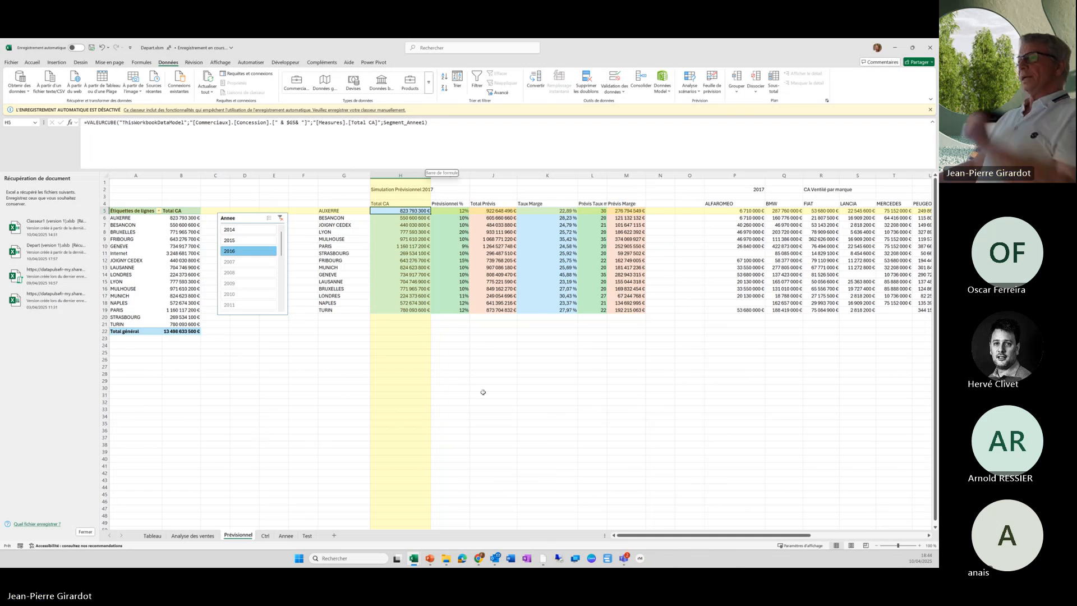
# - Set the Prévisionnel % of BESANCON to 15% and of JOIGNY CEDEX to 11%
pyautogui.click(451, 210)
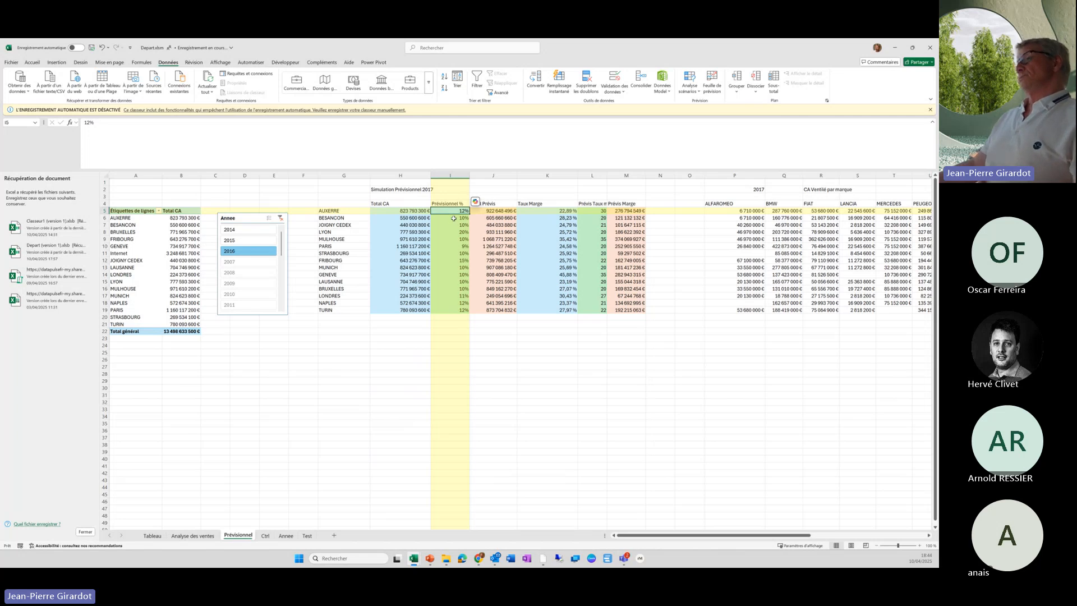
pyautogui.click(454, 218)
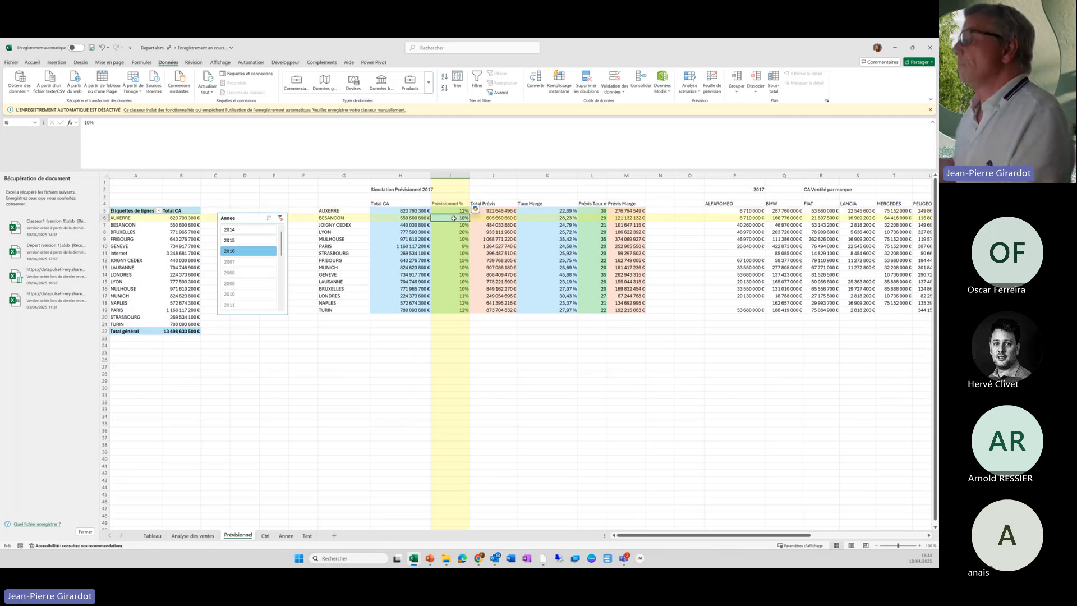
pyautogui.write('10')
pyautogui.press('BackSpace')
pyautogui.write('5')
pyautogui.press('Return')
pyautogui.write('1')
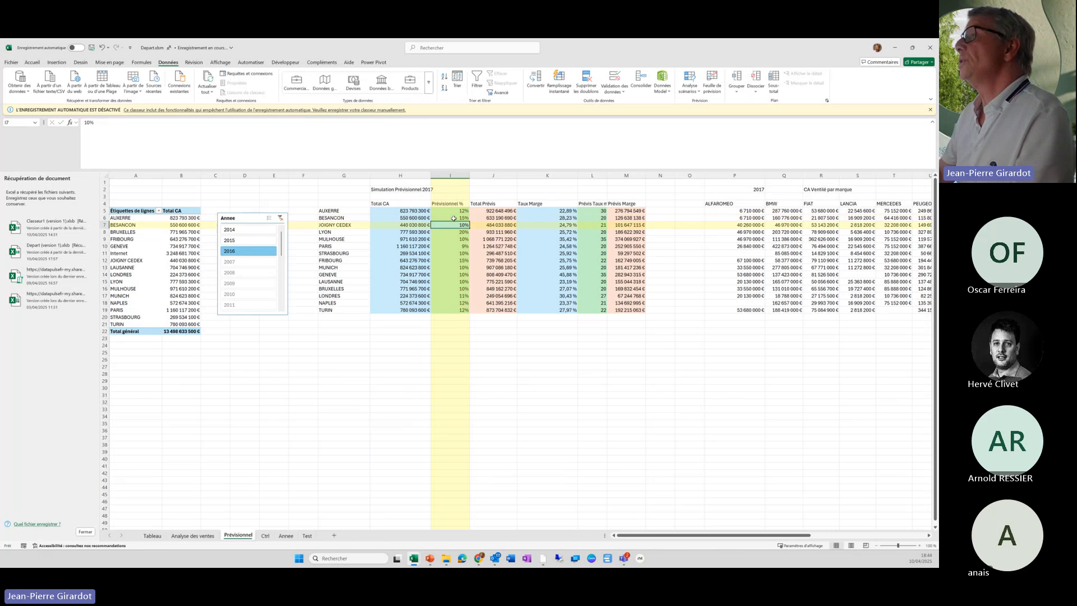
pyautogui.write('1')
pyautogui.press('Return')
# - Set the Prévisionnel % of MUNICH in I13 to 25%
pyautogui.press('Return')
pyautogui.press('Return')
pyautogui.press('Return')
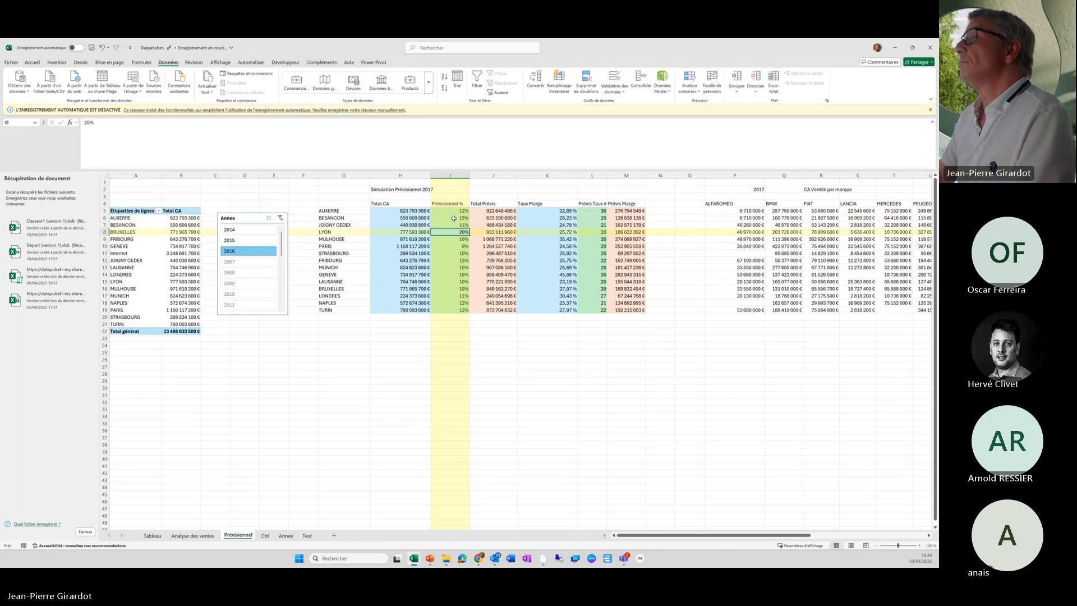
pyautogui.press('Return')
pyautogui.press('Return')
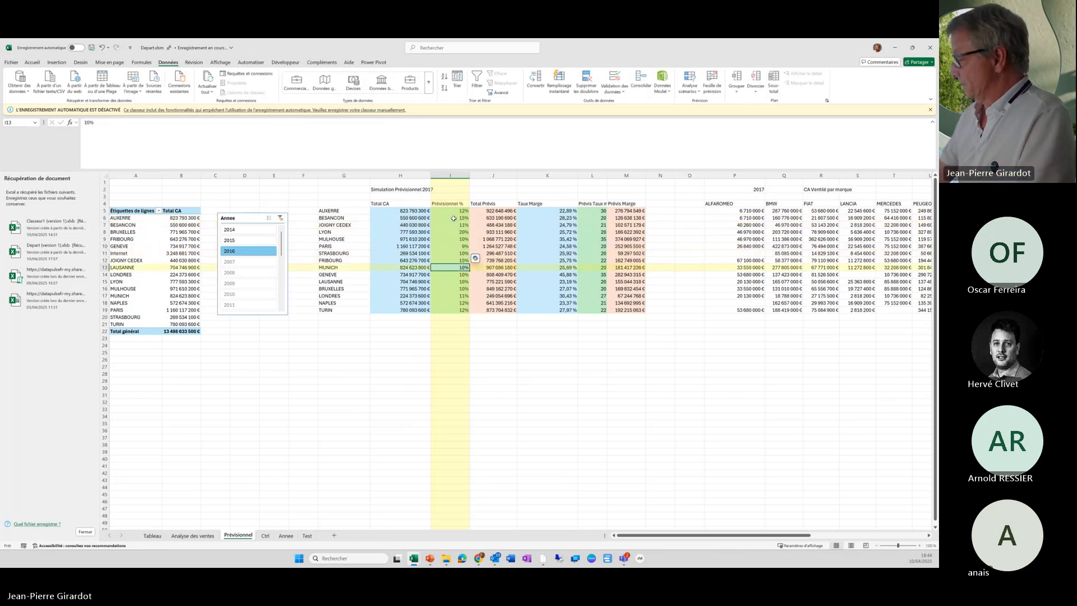
pyautogui.write('25')
pyautogui.press('Return')
pyautogui.press('Return')
pyautogui.press('Return')
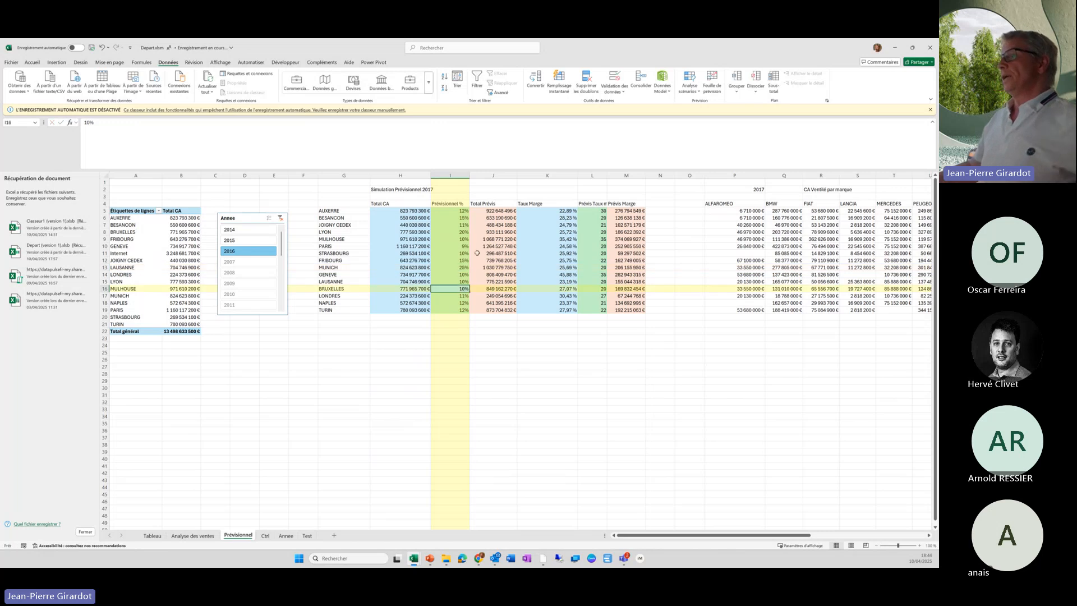
# - Examine the Total Prévis, Taux Marge, margin rate forecast and Prévis Marge columns, including the Total Prévis range J5:J19
pyautogui.click(499, 212)
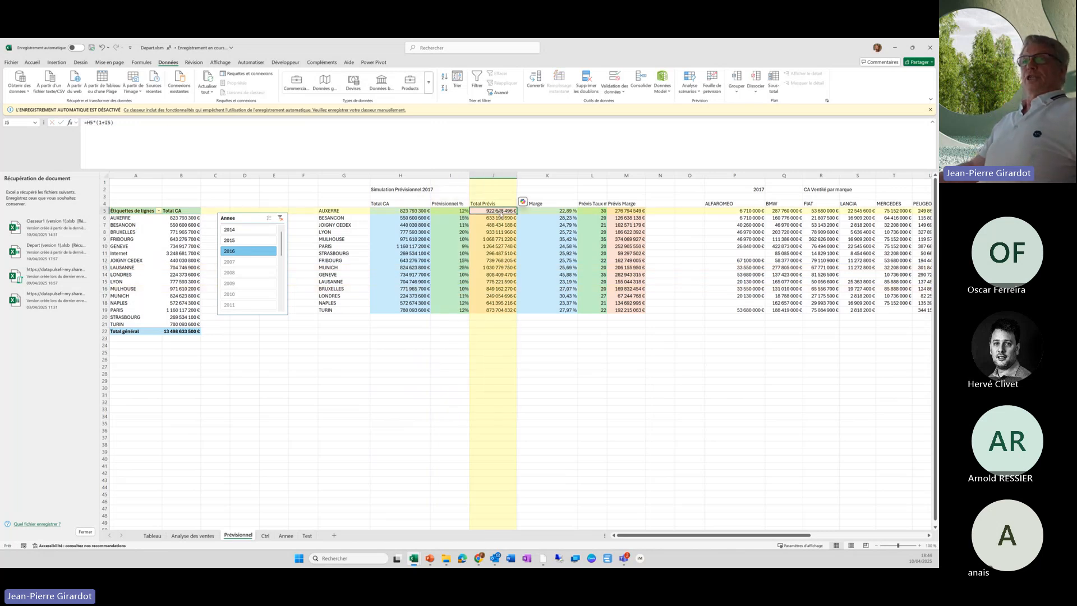
pyautogui.click(552, 219)
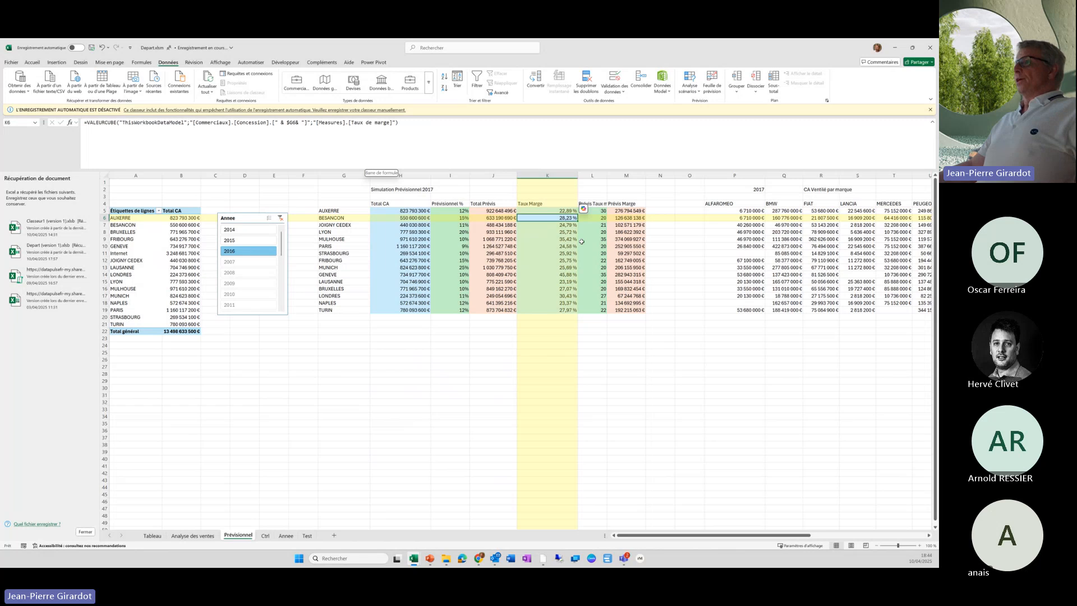
pyautogui.click(598, 211)
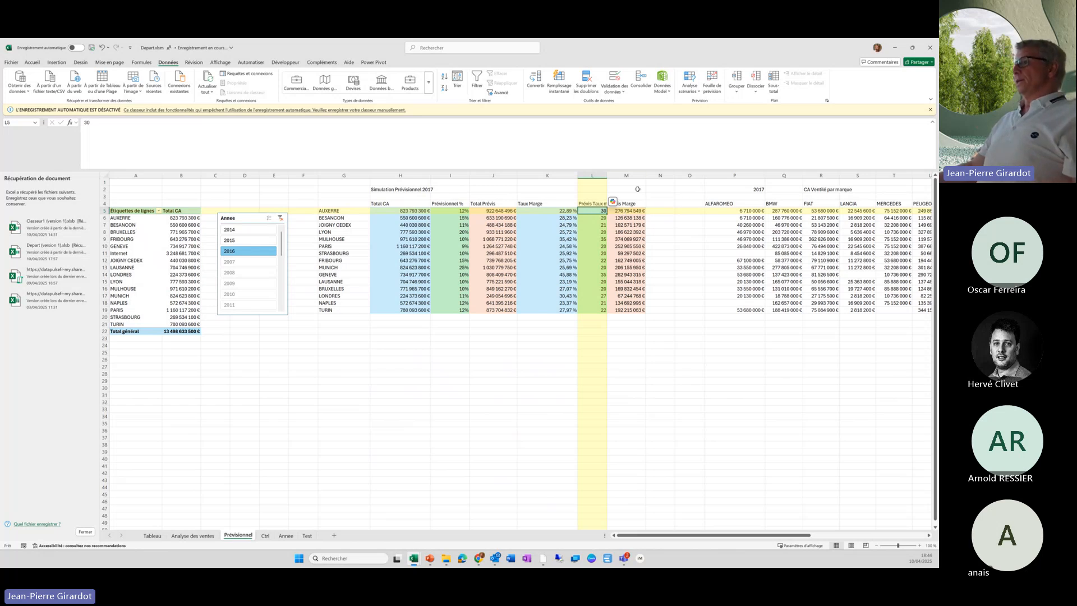
pyautogui.click(665, 196)
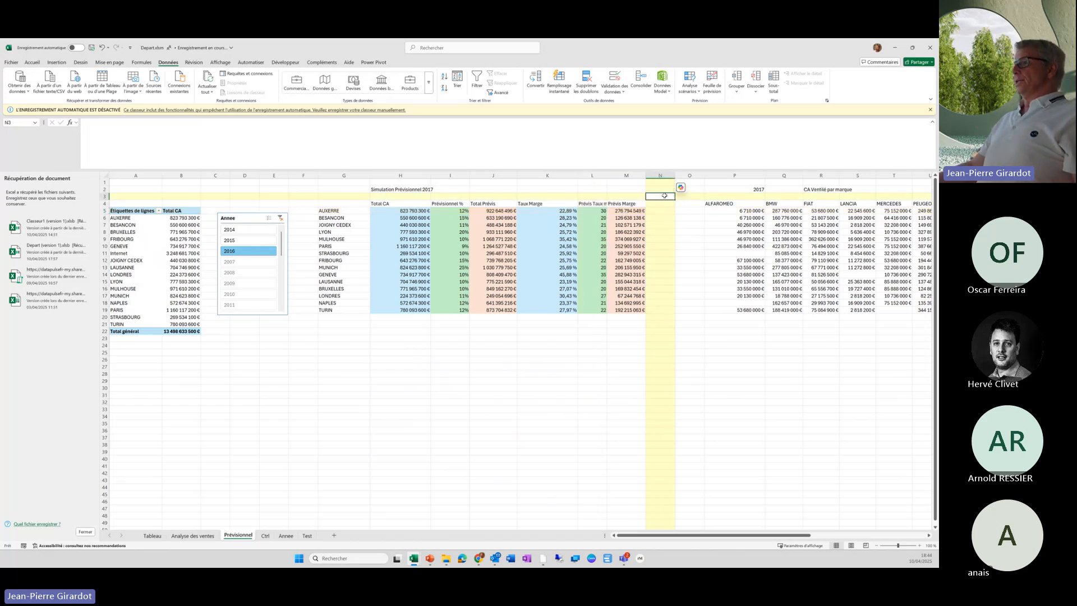
pyautogui.click(625, 211)
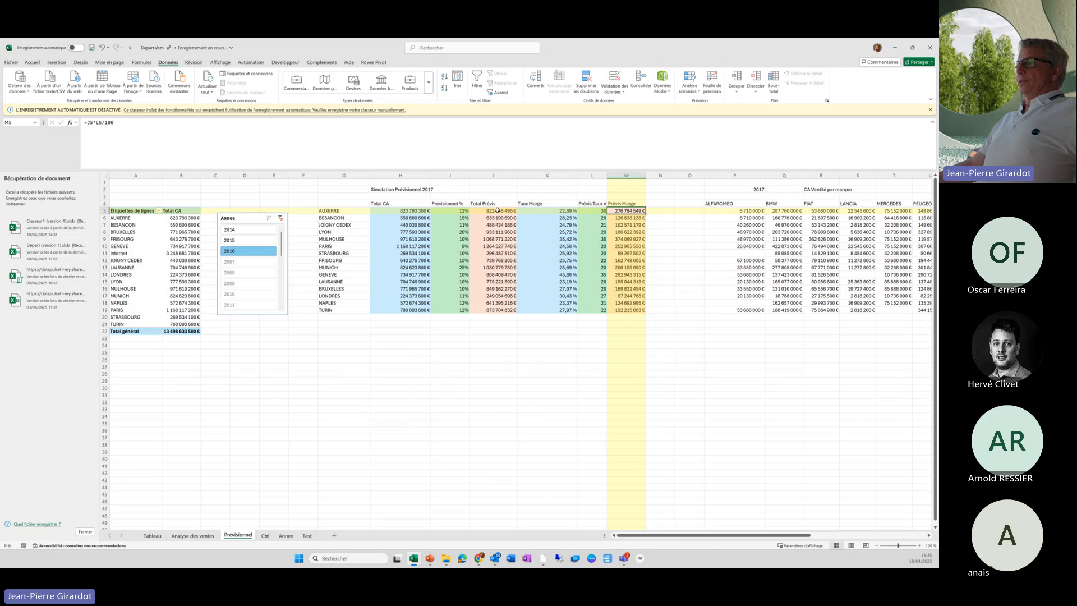
pyautogui.moveTo(497, 211); pyautogui.dragTo(490, 307)
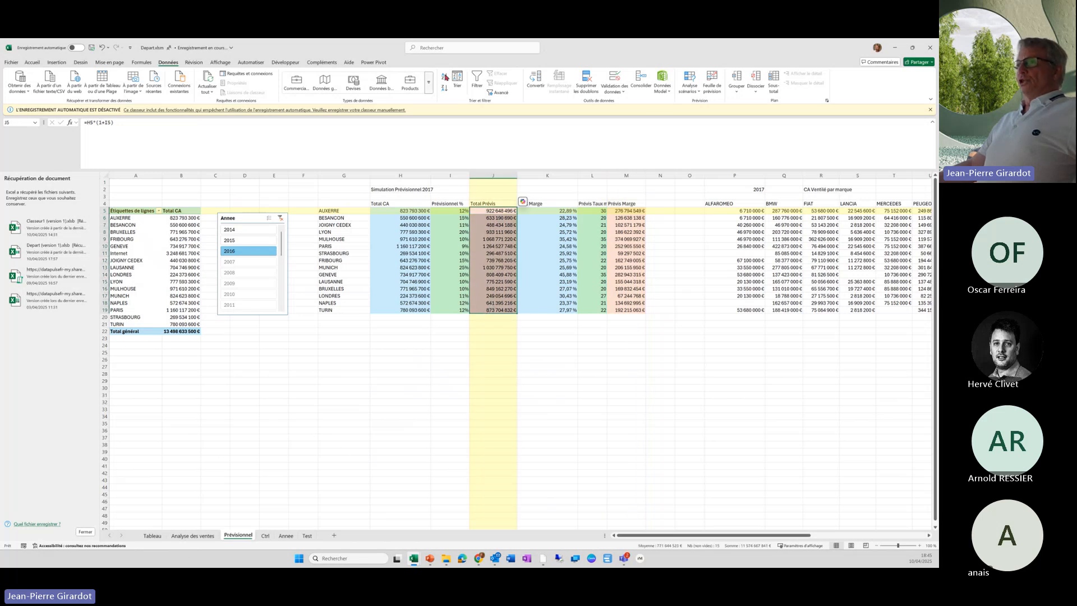
# - Open the Power Pivot data model diagram, examine the Budget table and its relationships, and return to the Prévisionnel sheet
pyautogui.click(371, 63)
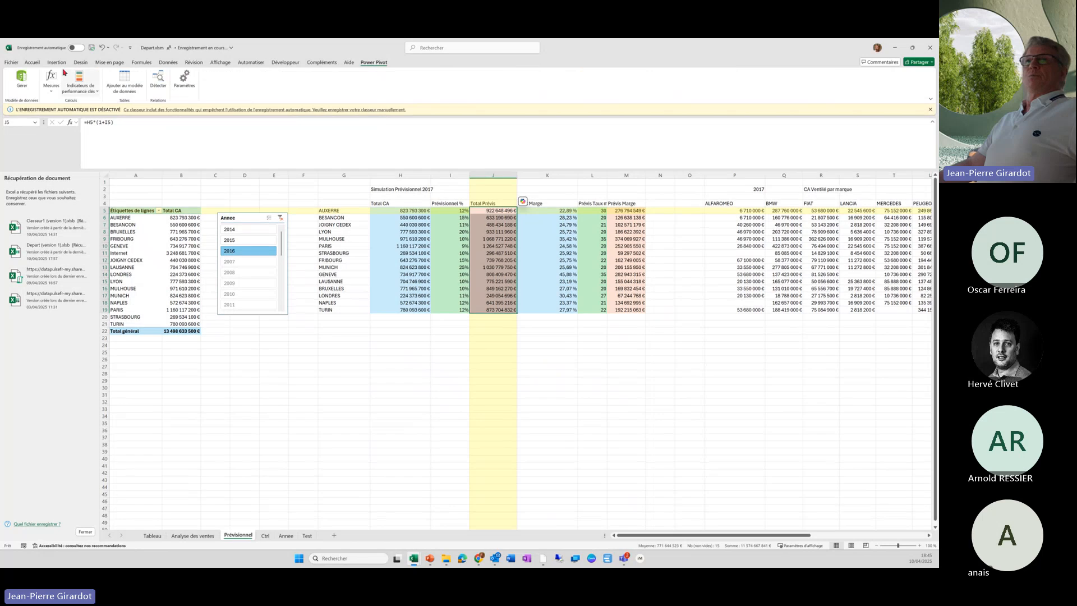
pyautogui.click(21, 80)
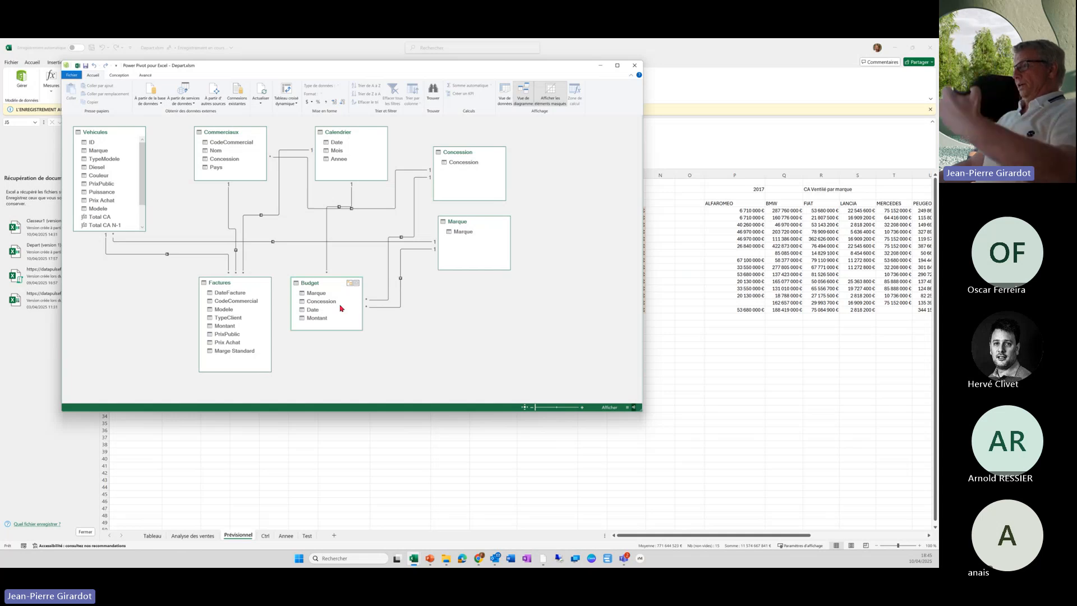
pyautogui.click(784, 410)
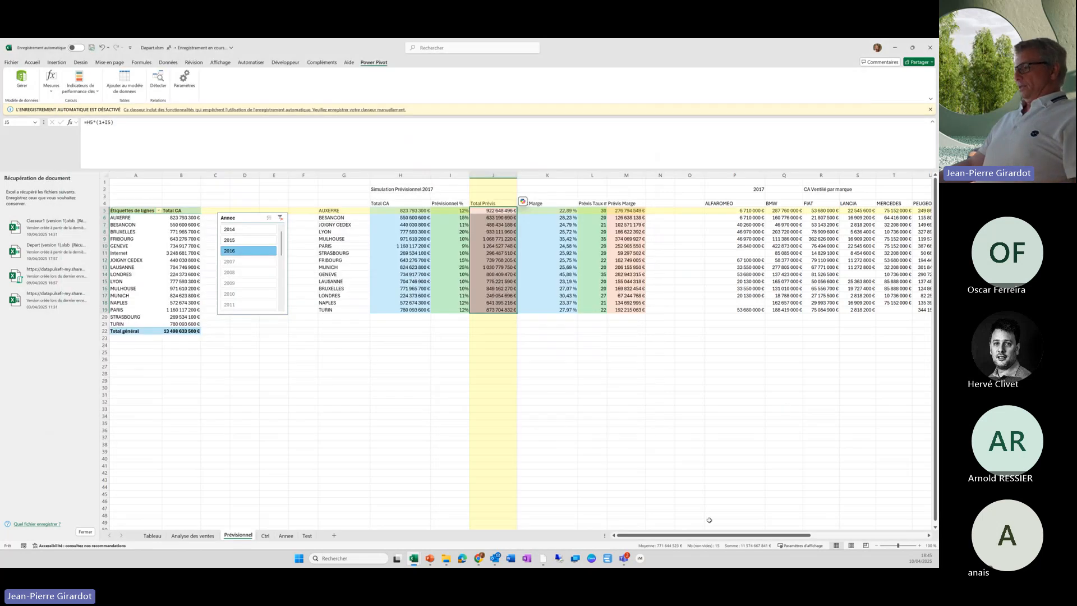
# - Examine the VALEURCUBE formulas in P5, R10 and S9 of the CA Ventilé par marque table
pyautogui.moveTo(700, 538); pyautogui.dragTo(724, 537)
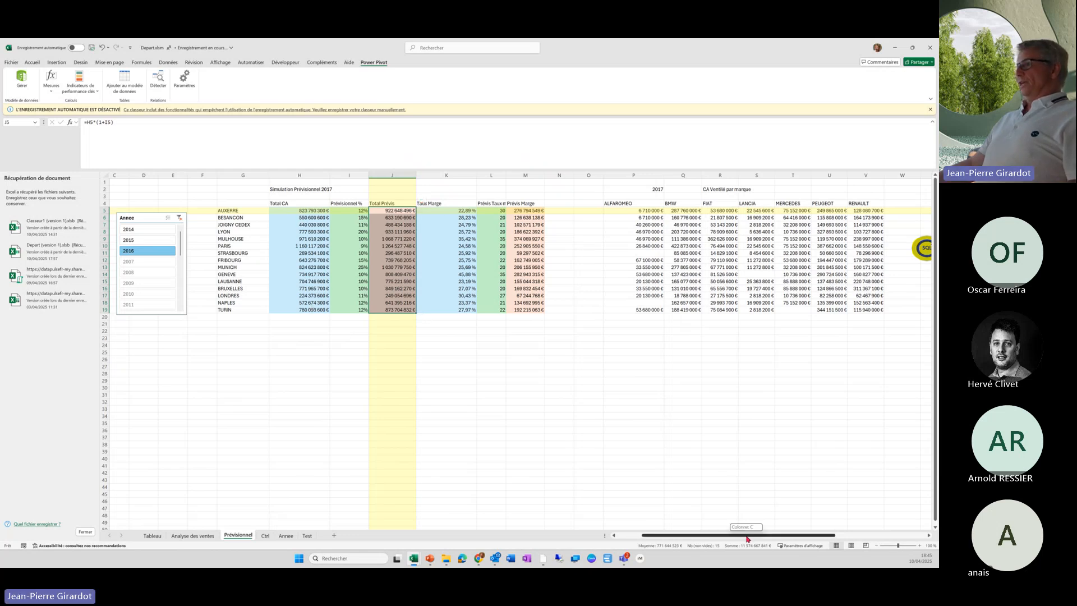
pyautogui.hscroll(2, 747, 539)
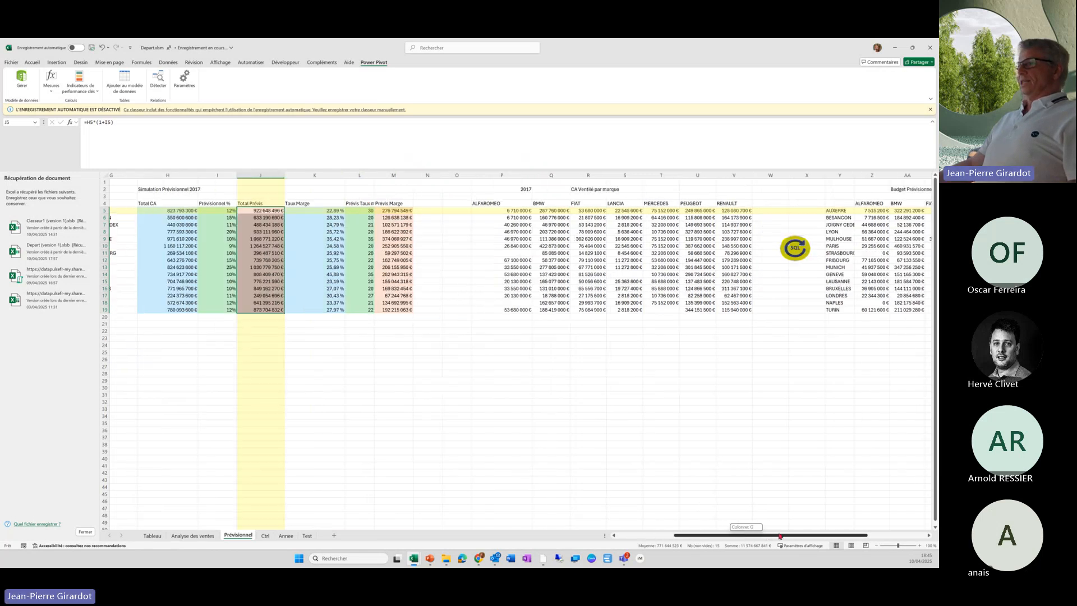
pyautogui.click(509, 212)
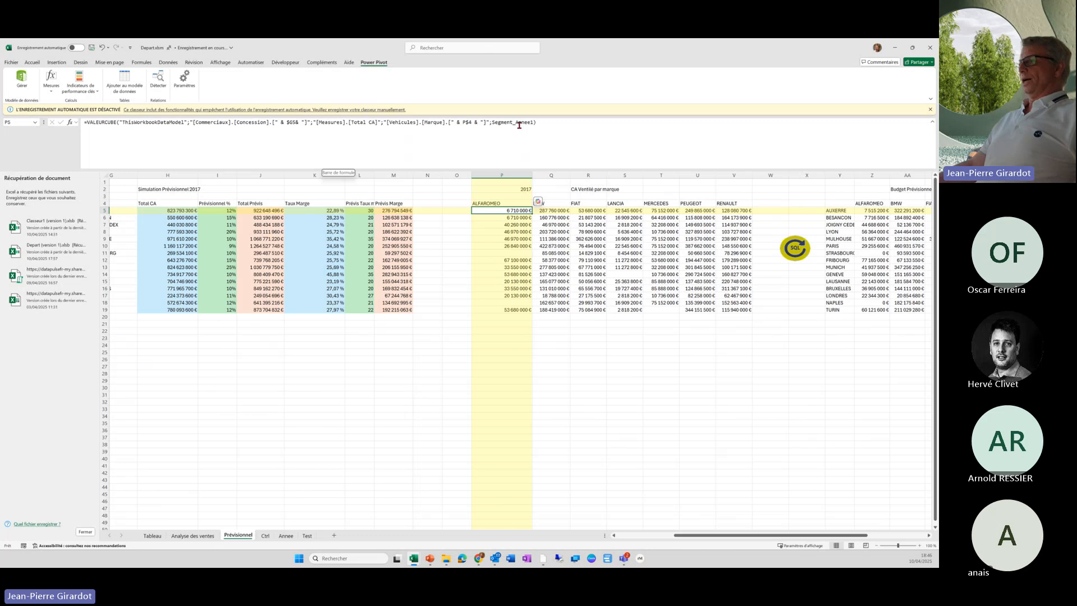
pyautogui.click(599, 245)
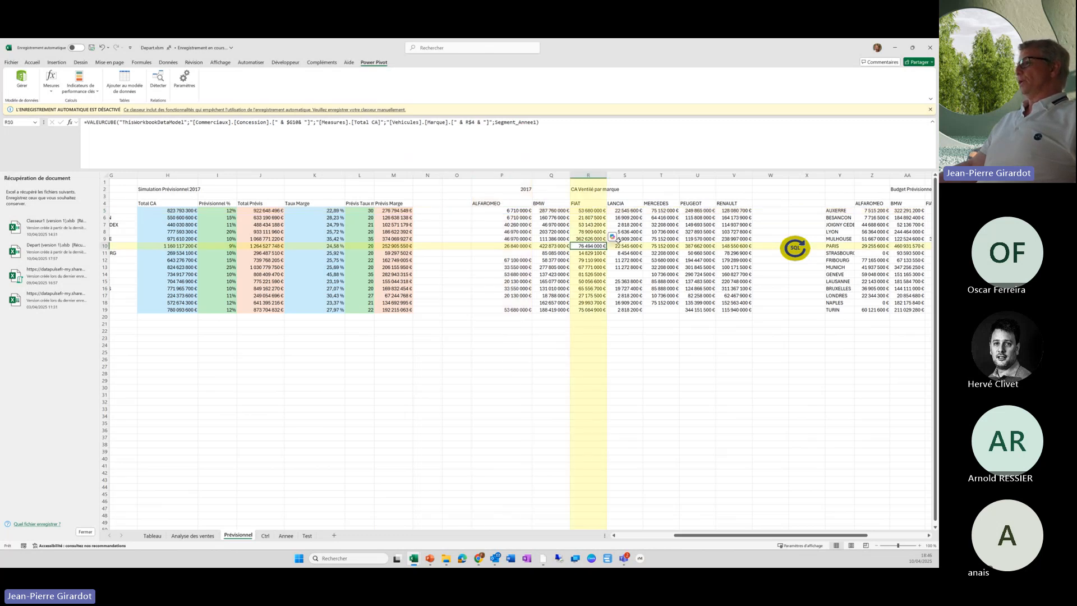
pyautogui.click(619, 239)
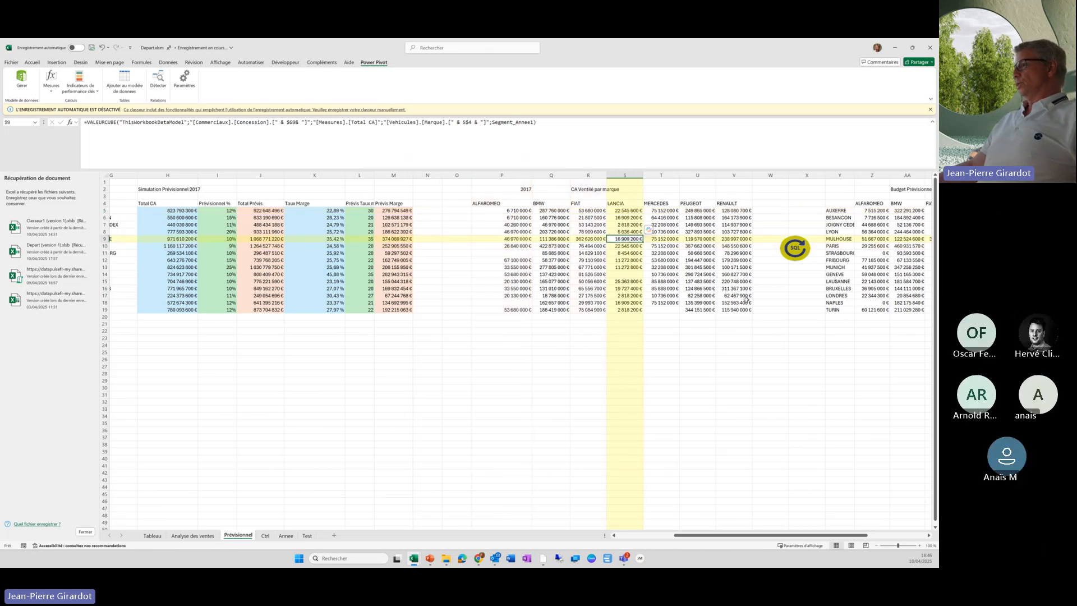
# - Examine the Budget Prévisionnel formula in Z5 against the Total Prévis column, and the year formula in P2
pyautogui.moveTo(699, 533); pyautogui.dragTo(762, 539)
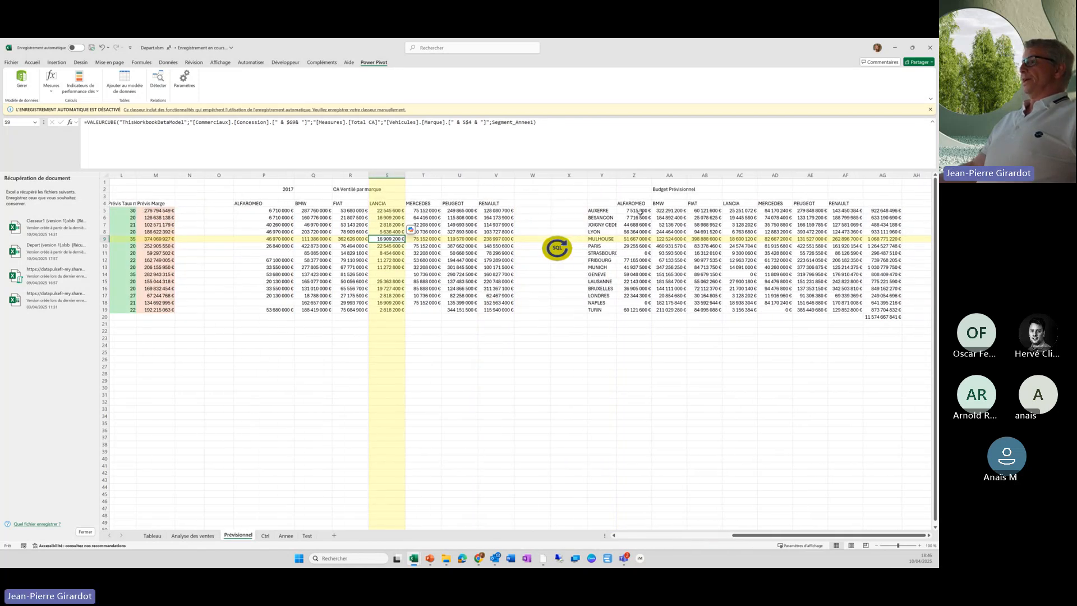
pyautogui.click(640, 212)
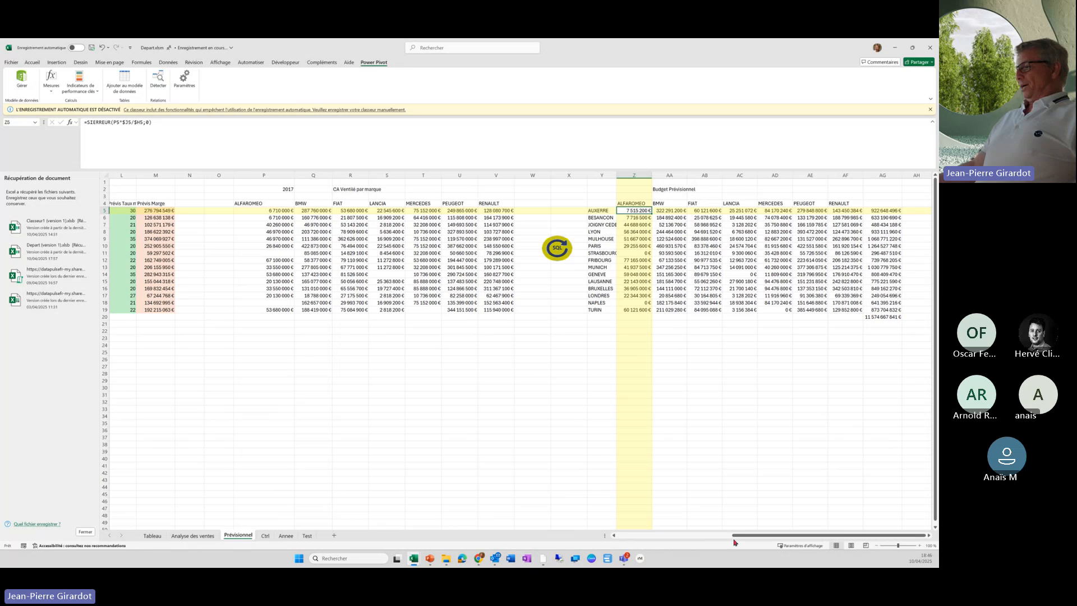
pyautogui.moveTo(735, 540); pyautogui.dragTo(650, 539)
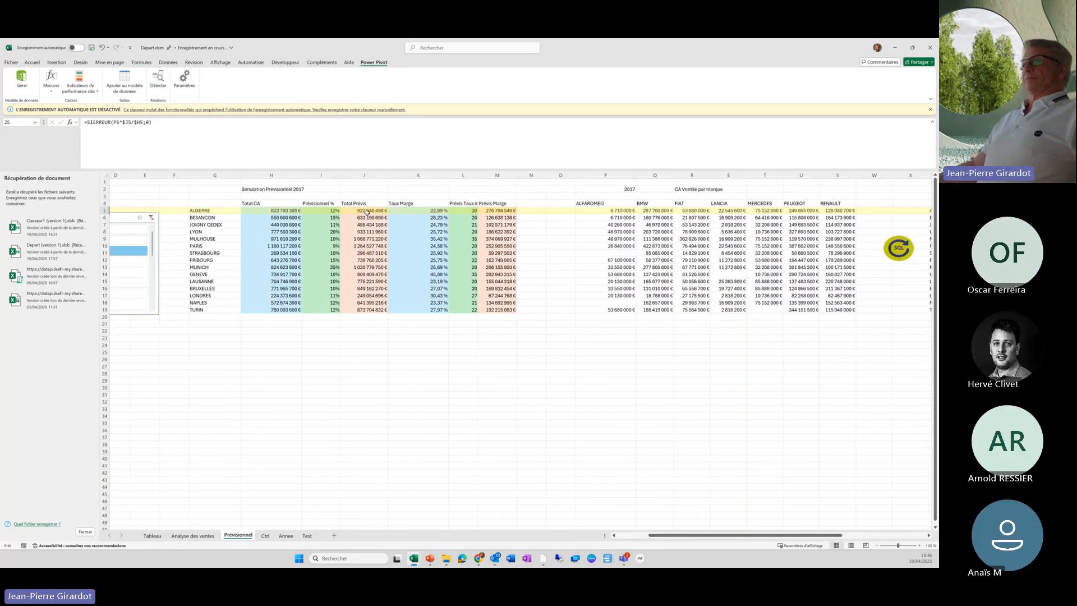
pyautogui.moveTo(670, 538); pyautogui.dragTo(755, 537)
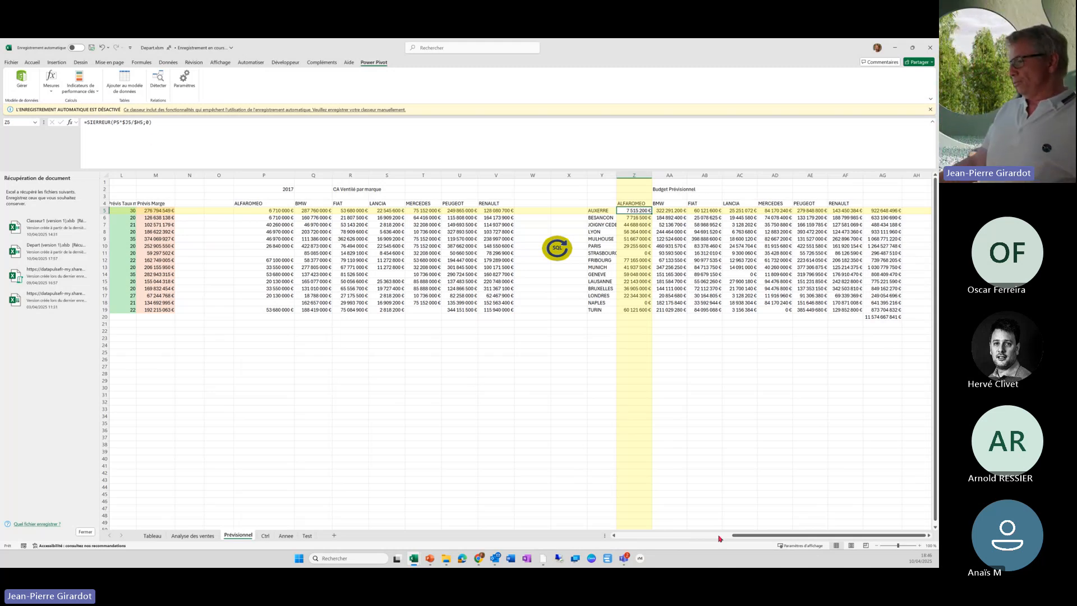
pyautogui.moveTo(740, 539); pyautogui.dragTo(624, 538)
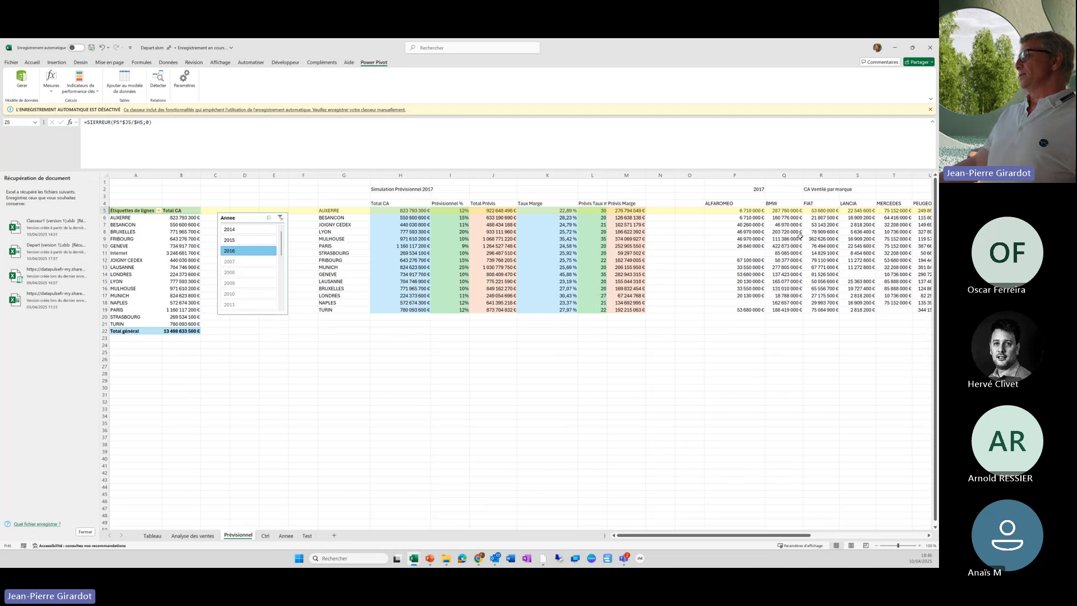
pyautogui.click(749, 189)
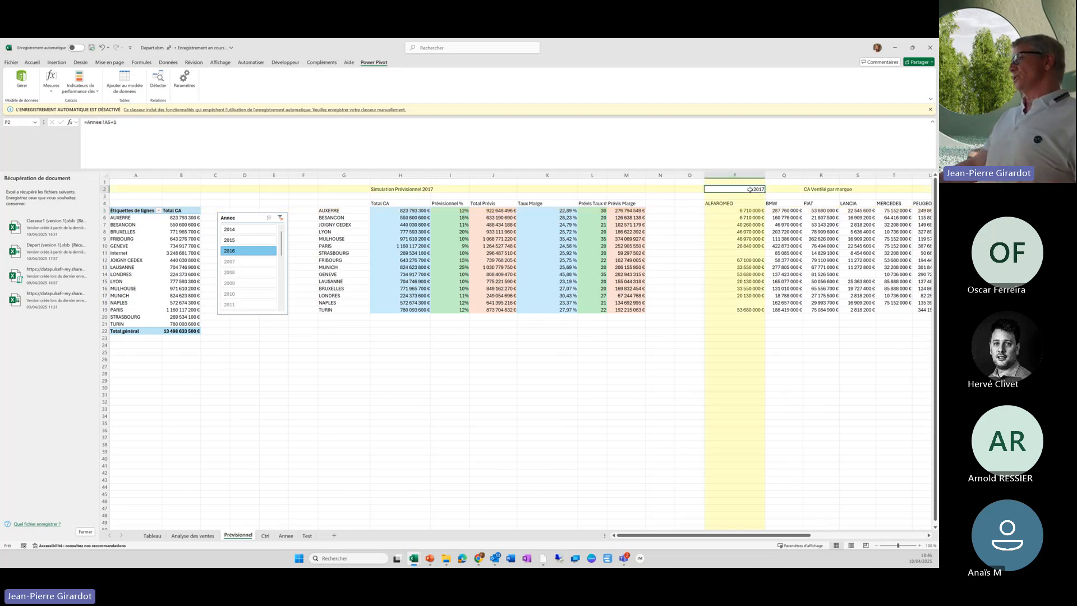
pyautogui.click(634, 380)
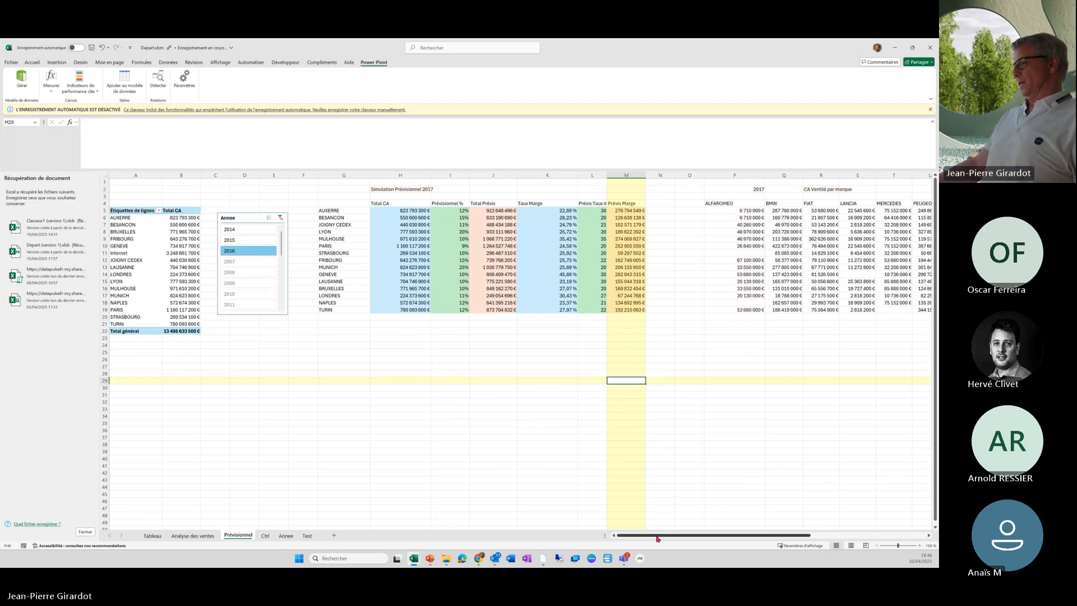
pyautogui.hscroll(5, 586, 323)
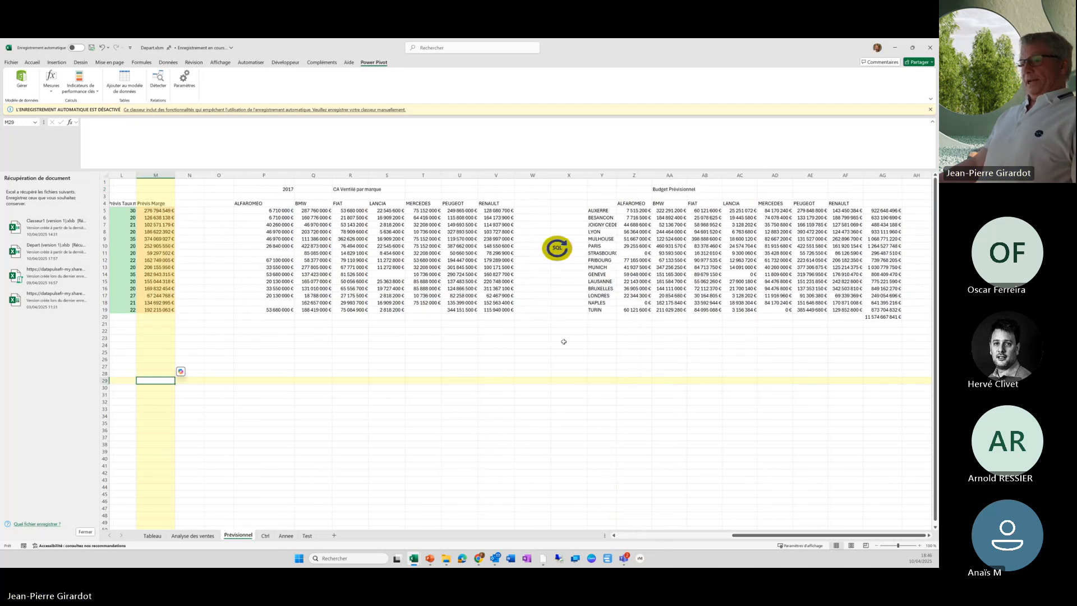
# - Compare the 2017 pivot table on the Ctrl sheet with the ALFAROMEO budgets of AUXERRE and BESANCON on the Prévisionnel sheet
pyautogui.click(265, 536)
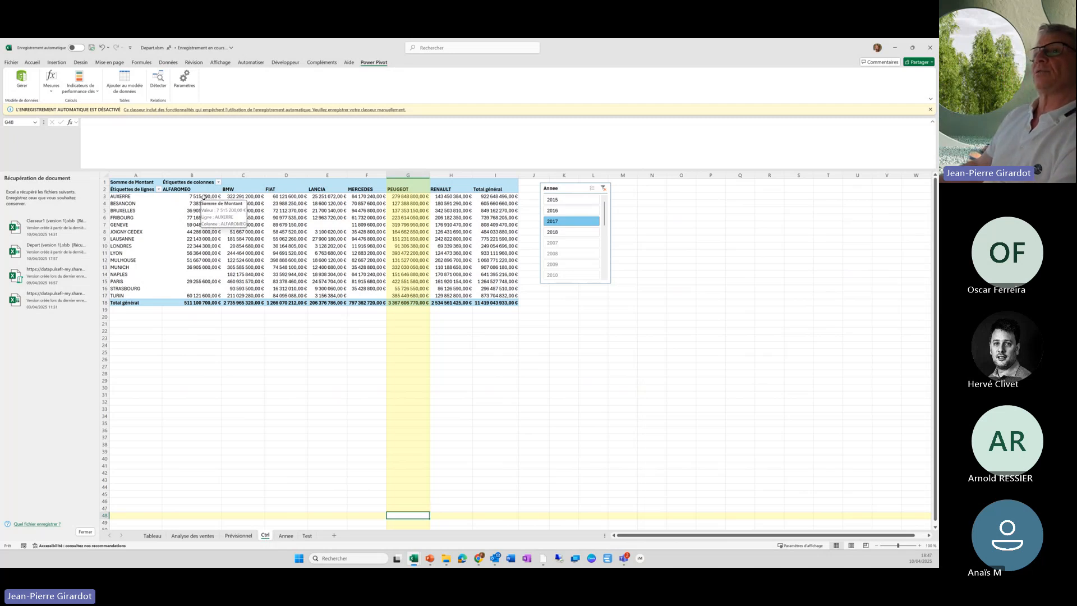
pyautogui.click(245, 538)
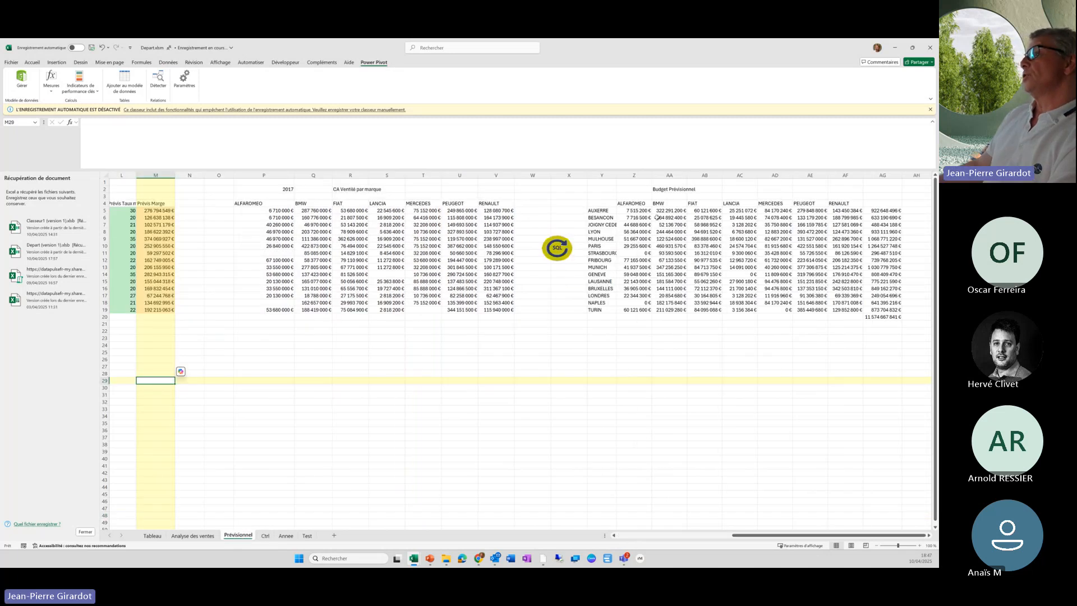
pyautogui.click(641, 211)
pyautogui.click(636, 218)
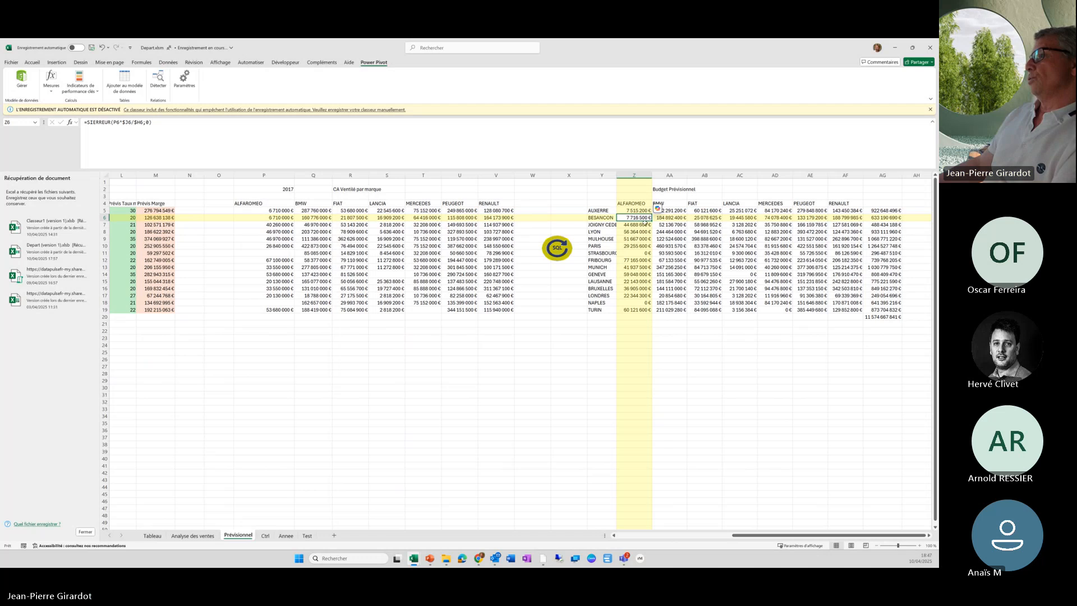
# - Run the SQL update on the Prévisionnel sheet, replacing the existing 2017 data with the Budget Prévisionnel figures
pyautogui.click(557, 251)
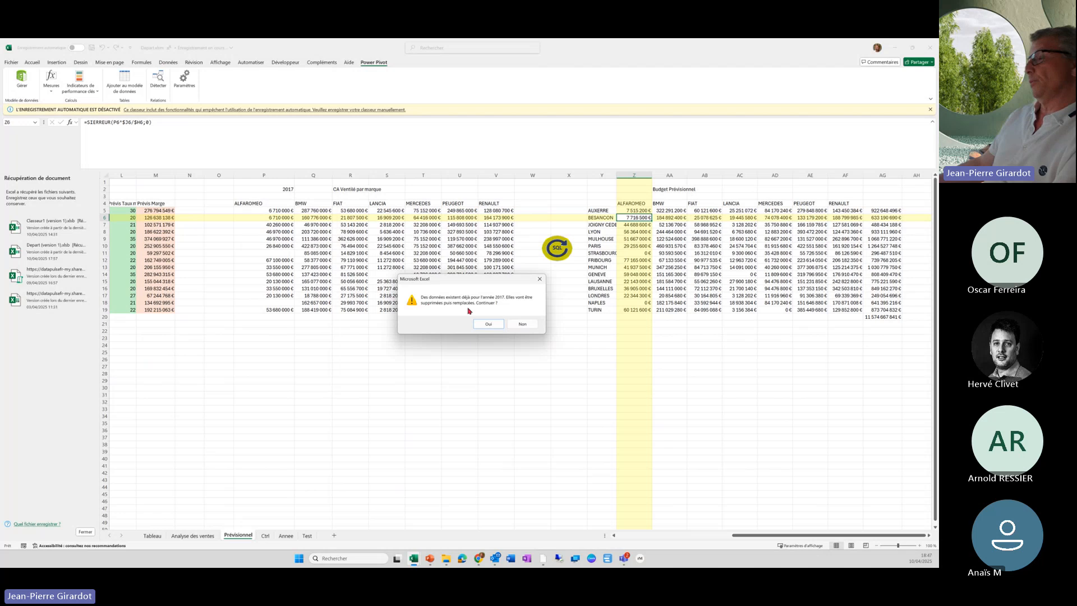
pyautogui.click(488, 324)
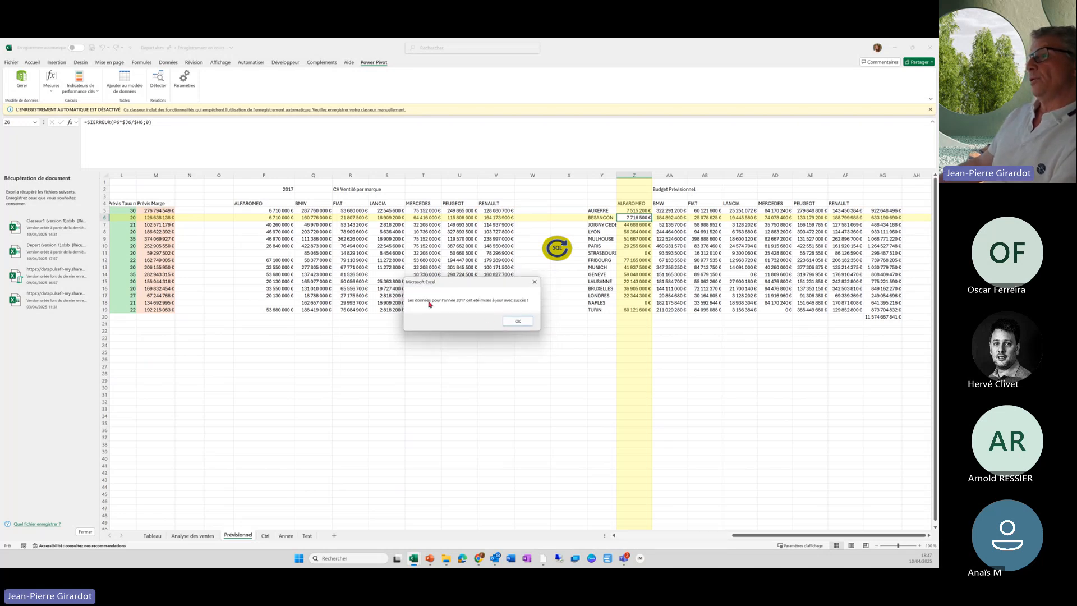
pyautogui.click(520, 323)
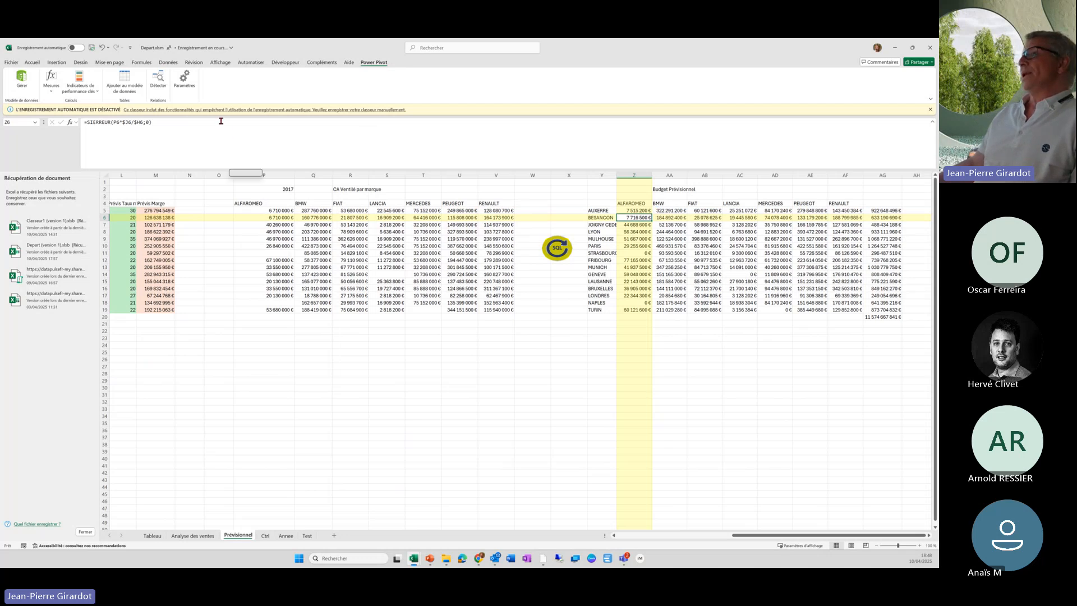
# - Show the workbook's queries and connections and refresh the Budget query
pyautogui.click(168, 63)
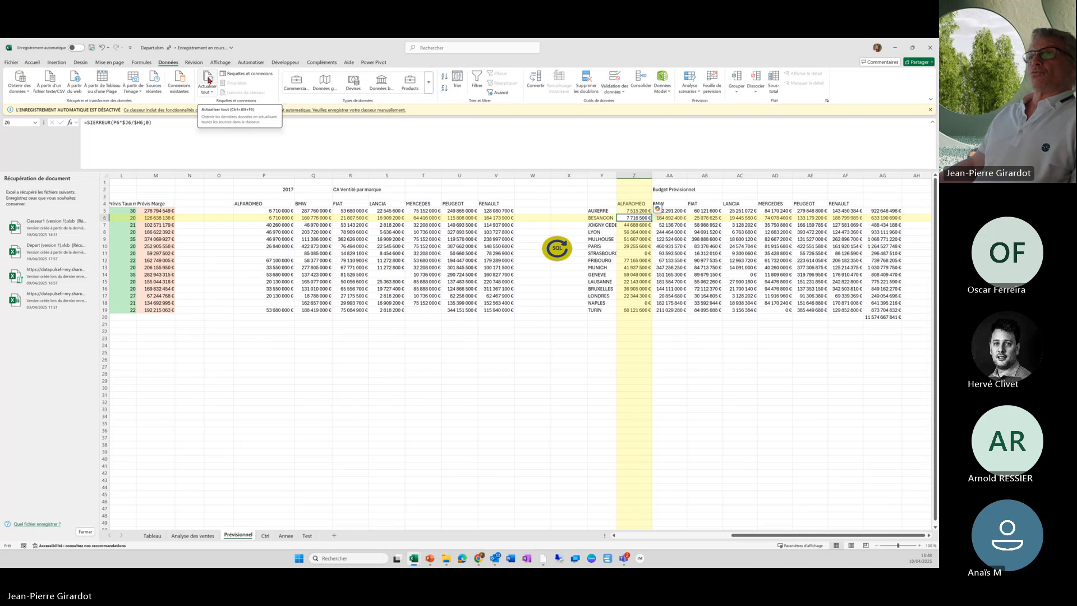
pyautogui.click(254, 74)
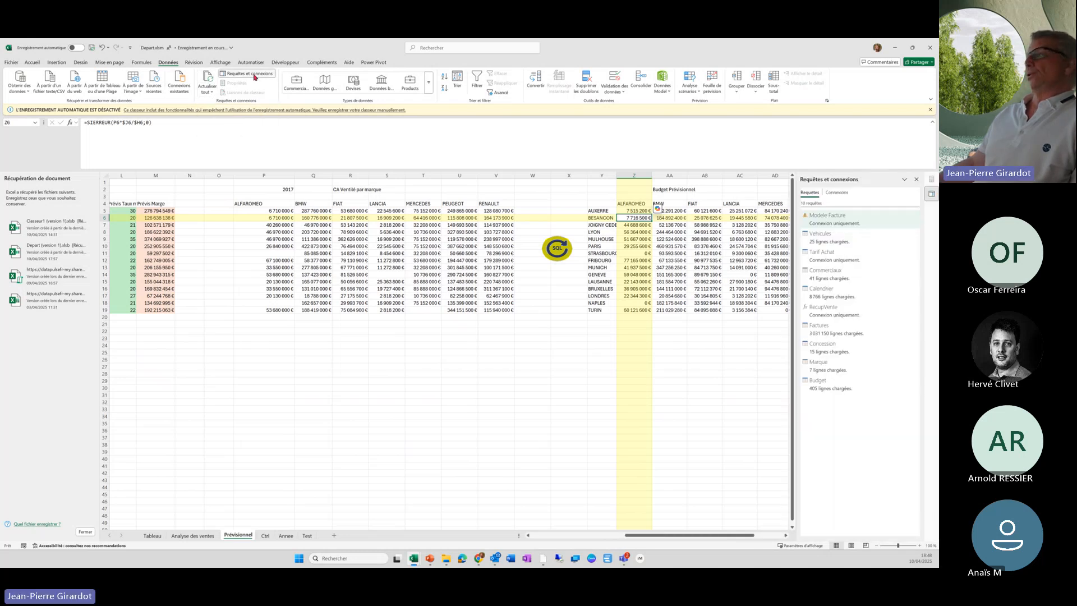
pyautogui.rightClick(829, 388)
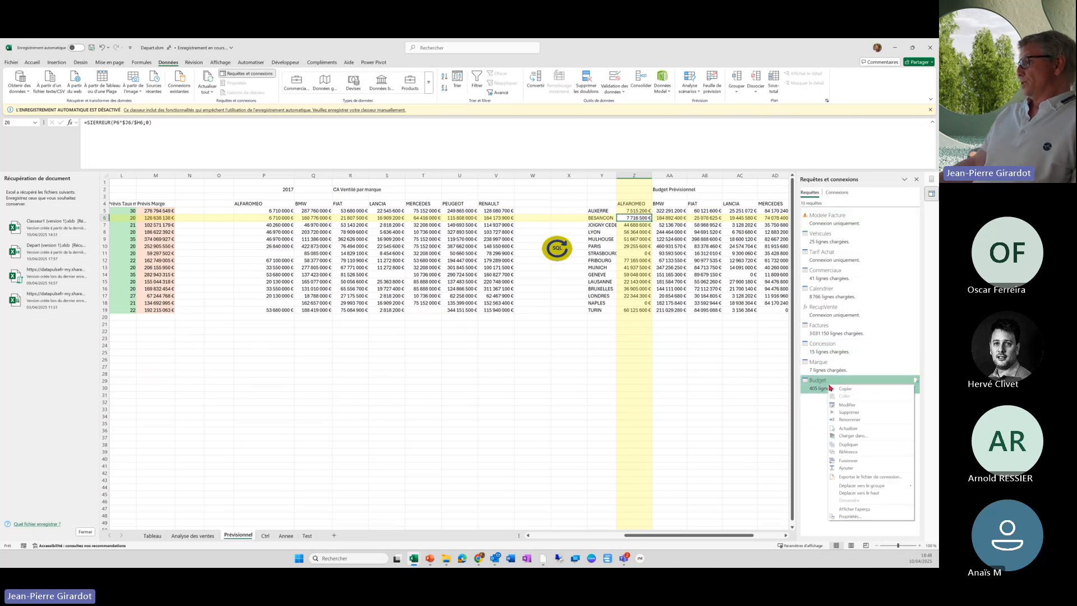
pyautogui.click(850, 430)
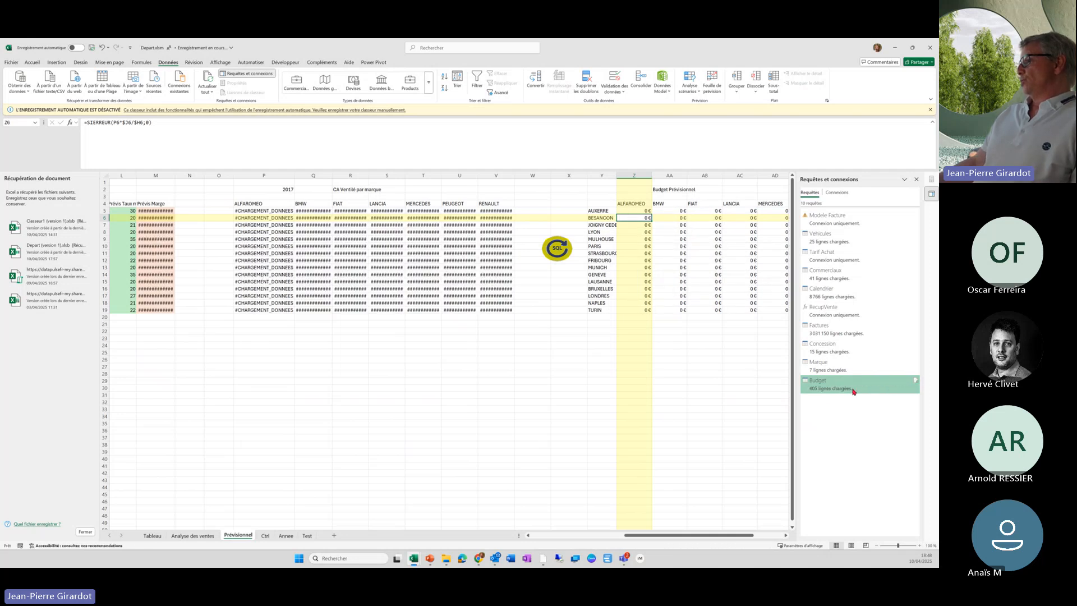
pyautogui.click(504, 381)
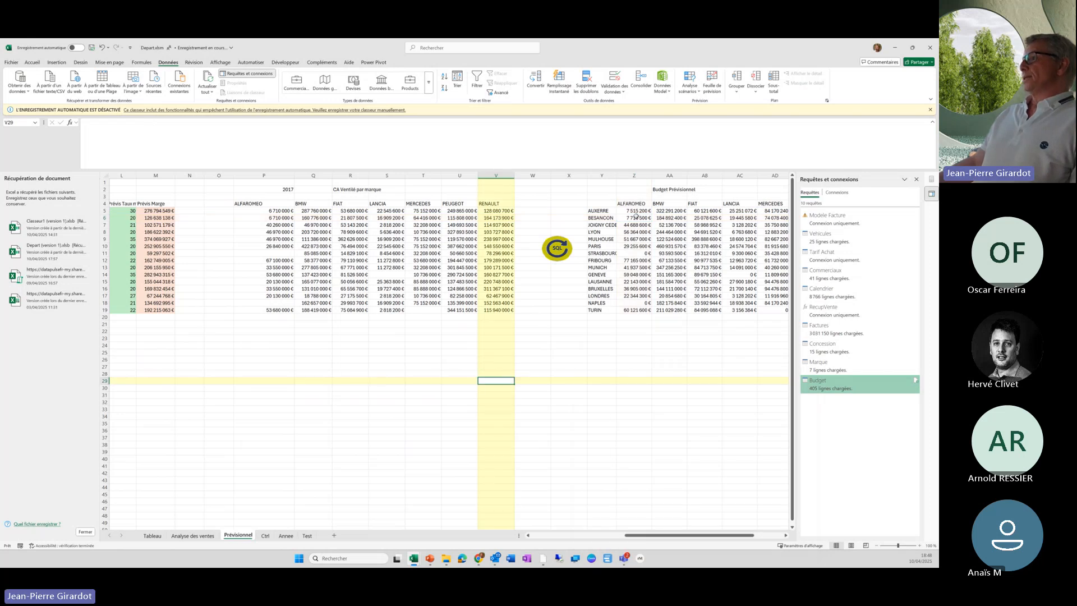
# - Check the 2017 ALFAROMEO budget of BESANCON in the Ctrl sheet's pivot table, and return to the Prévisionnel sheet
pyautogui.click(266, 537)
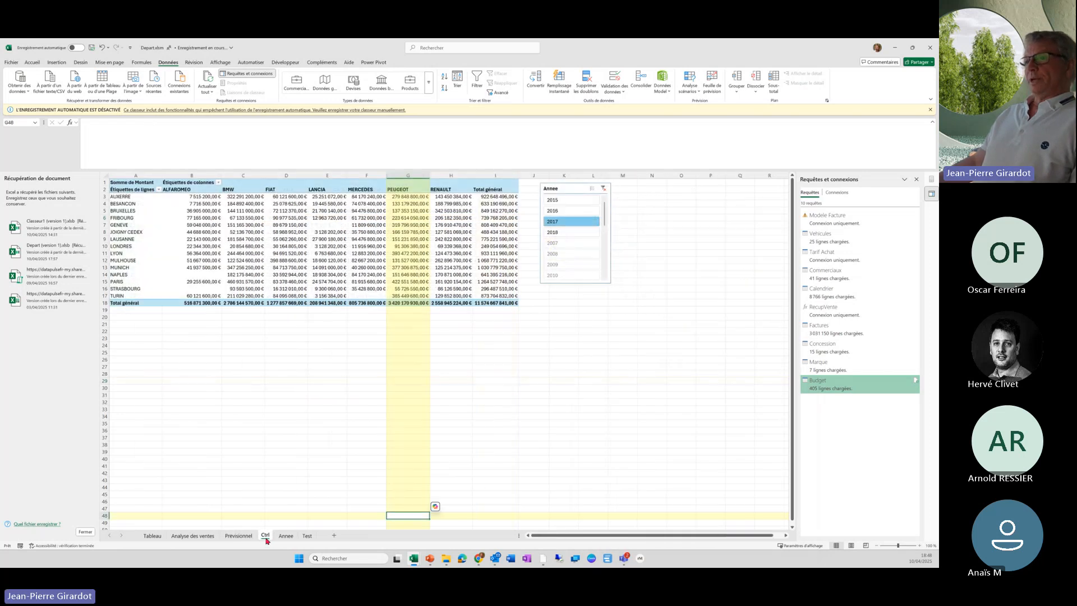
pyautogui.click(191, 204)
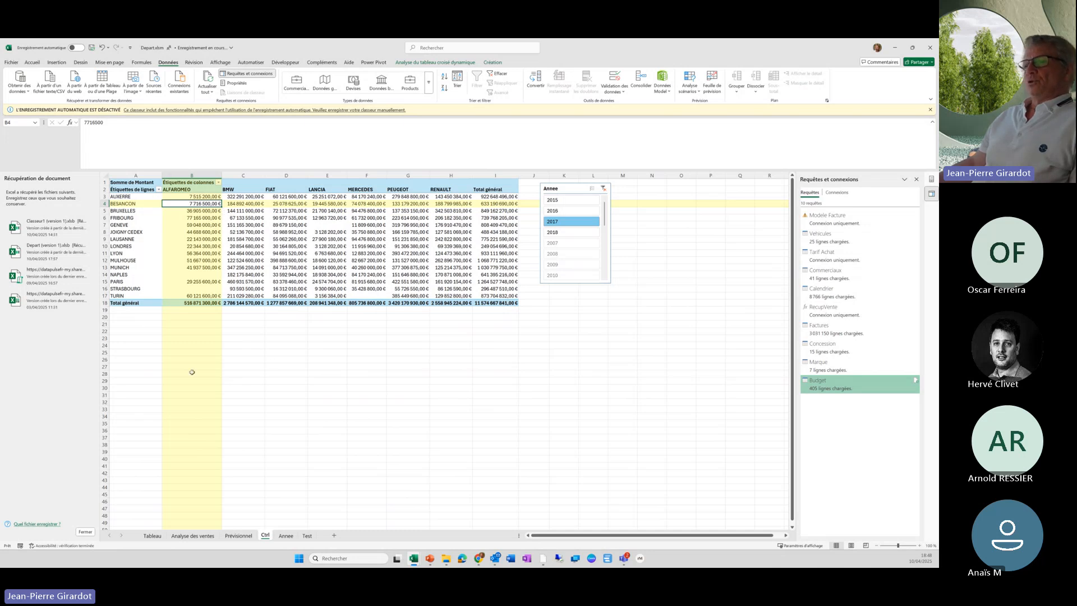
pyautogui.click(240, 536)
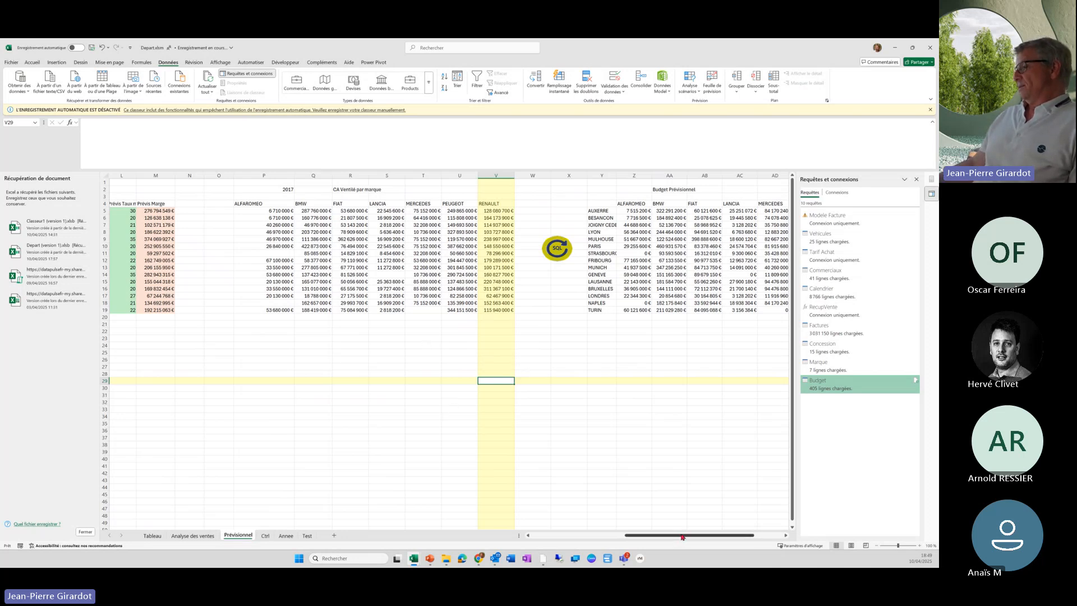
# - Save the workbook with the updated 2017 forecast simulation
pyautogui.moveTo(682, 537); pyautogui.dragTo(565, 543)
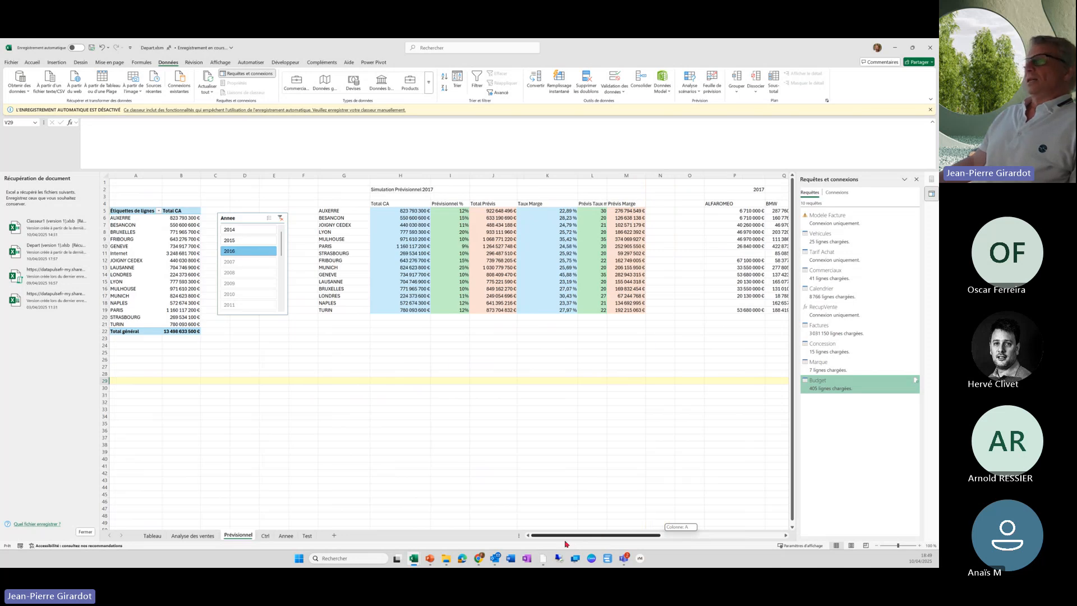
pyautogui.moveTo(566, 544); pyautogui.dragTo(617, 539)
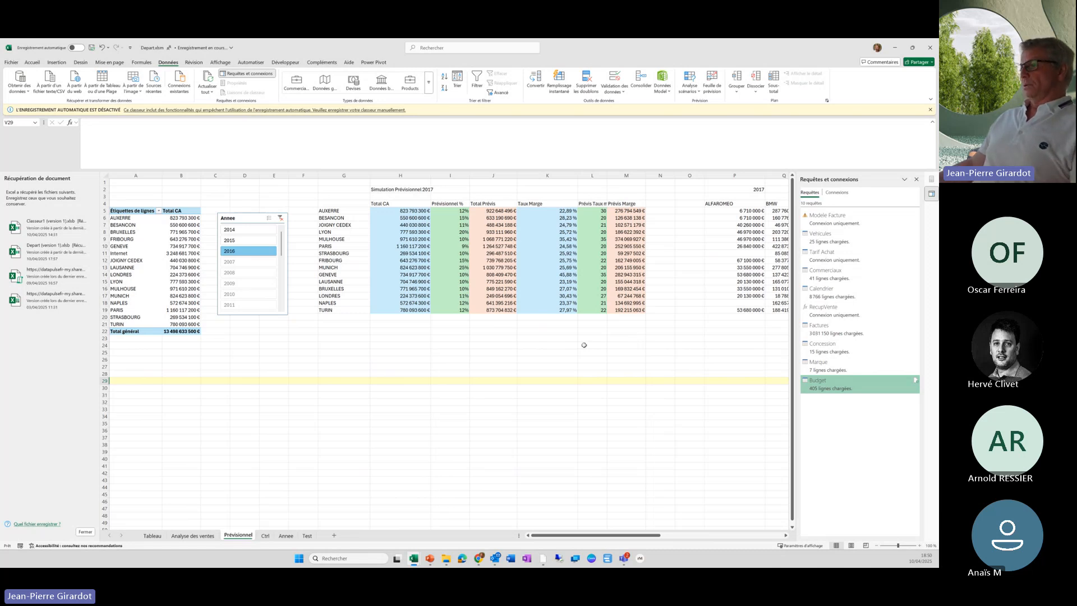
pyautogui.click(92, 47)
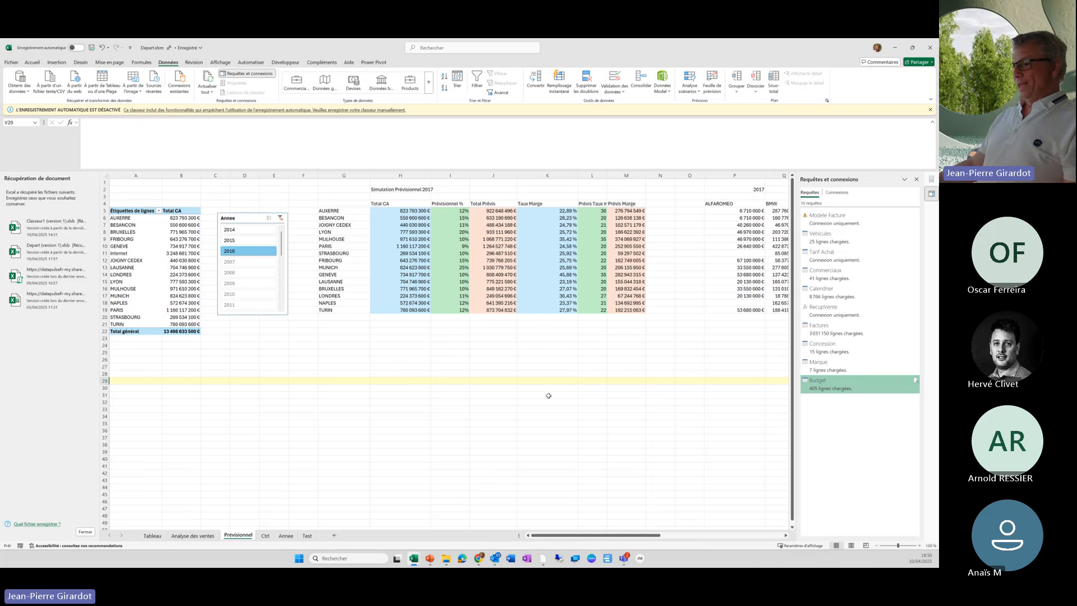
# - Switch to Power BI in Chrome and open the Apero 2025 workspace
pyautogui.click(481, 563)
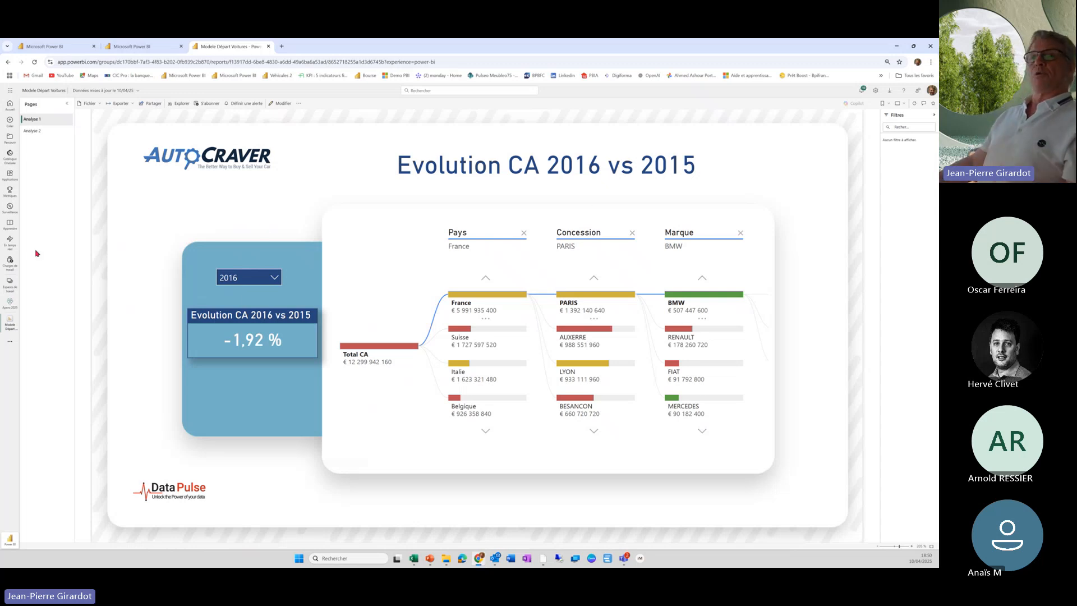
pyautogui.click(11, 309)
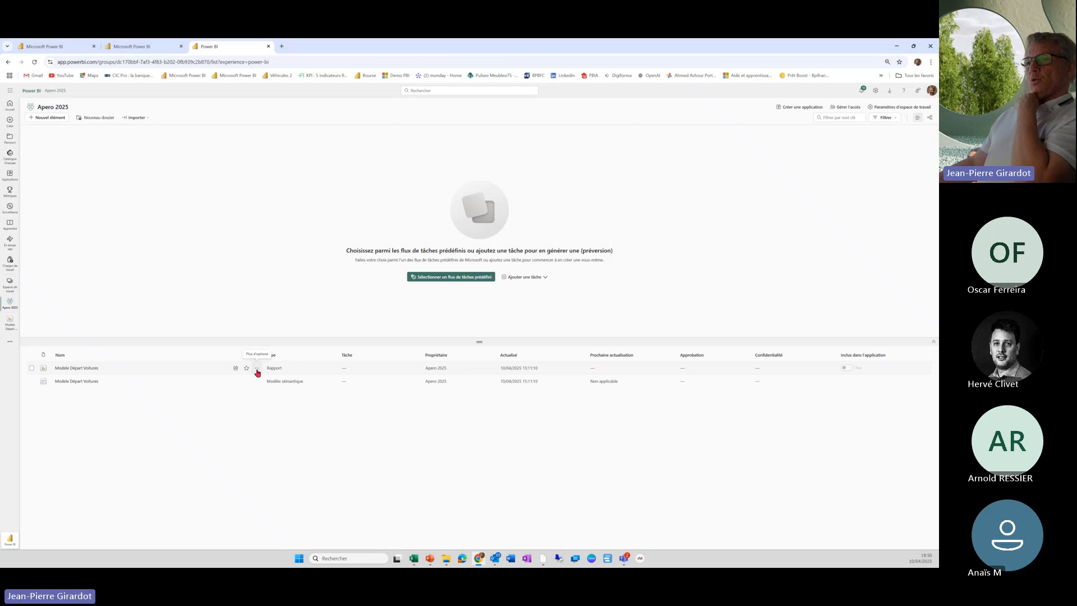
# - Generate an Excel analysis file from the Modèle Départ Voitures report and dismiss the file-ready notice
pyautogui.click(257, 369)
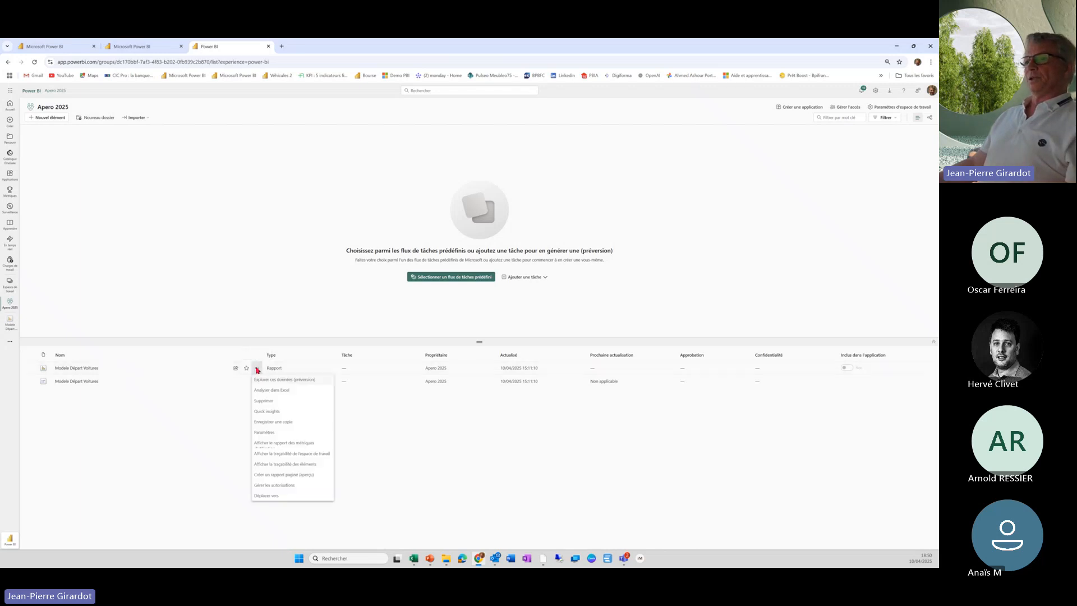
pyautogui.click(284, 391)
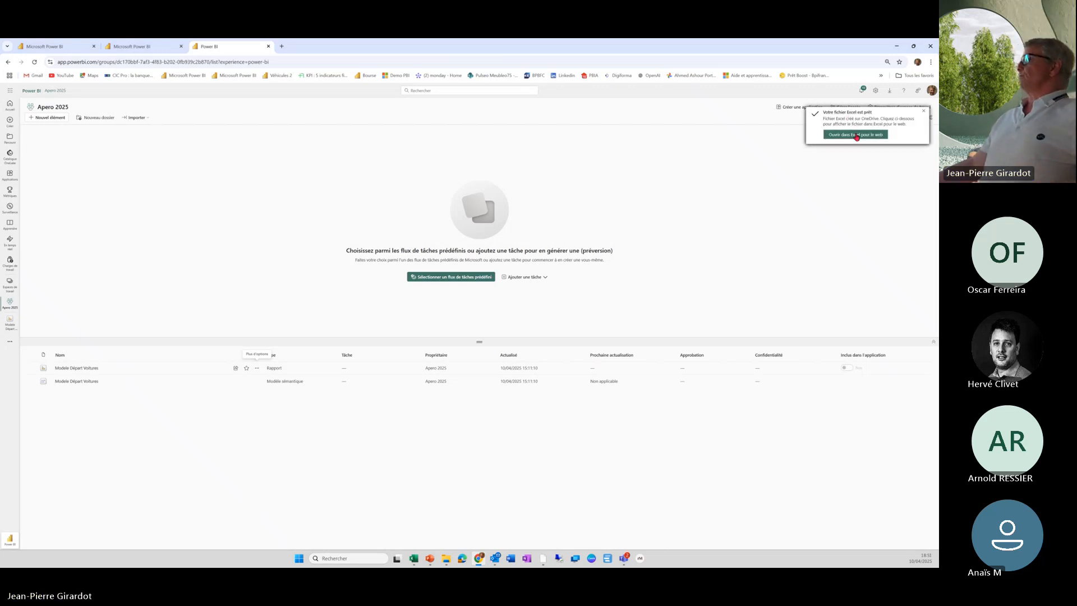
pyautogui.click(922, 114)
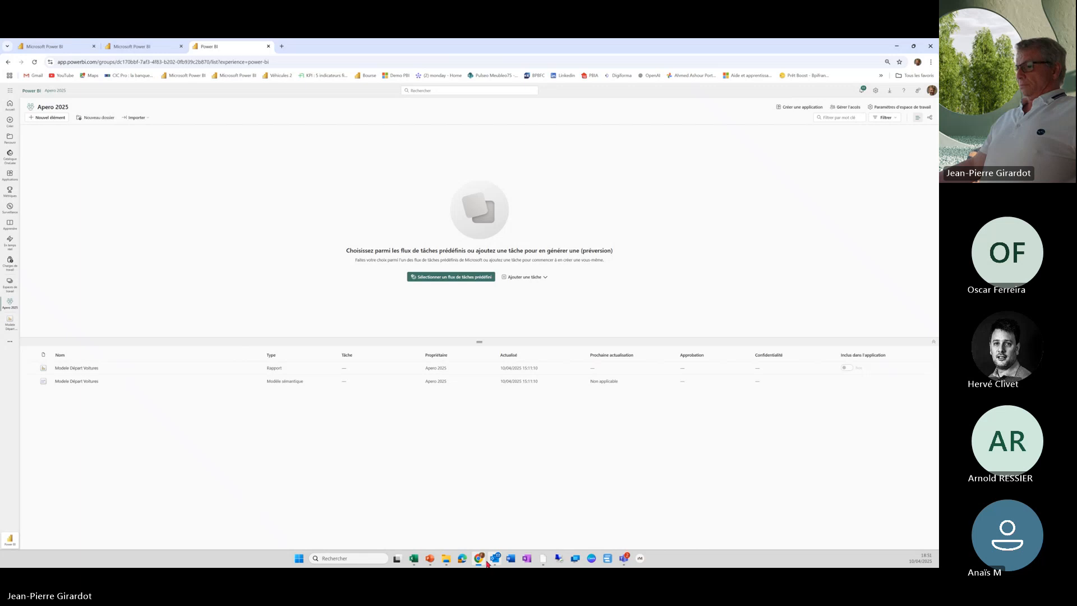
# - Look for the generated Excel file in the Téléchargements folder, and return to the Power BI workspace in Chrome
pyautogui.moveTo(414, 561)
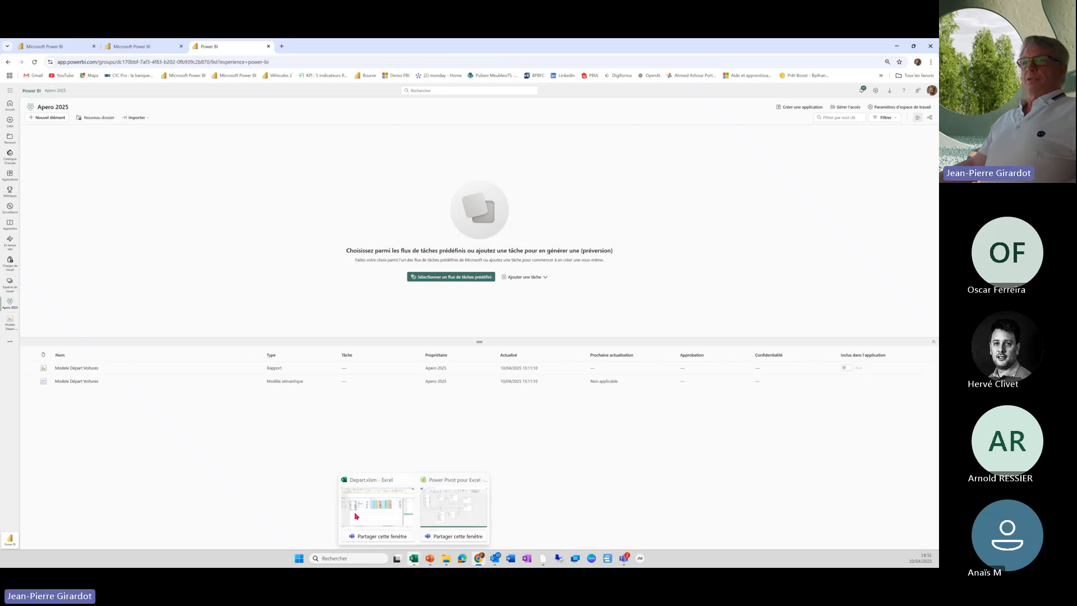
pyautogui.click(446, 559)
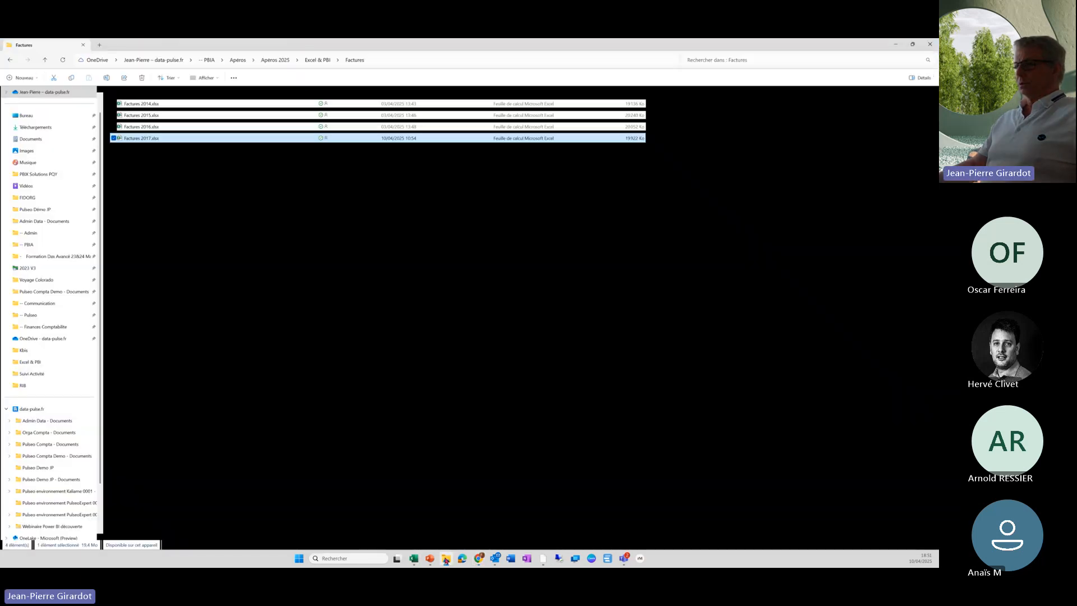
pyautogui.click(41, 129)
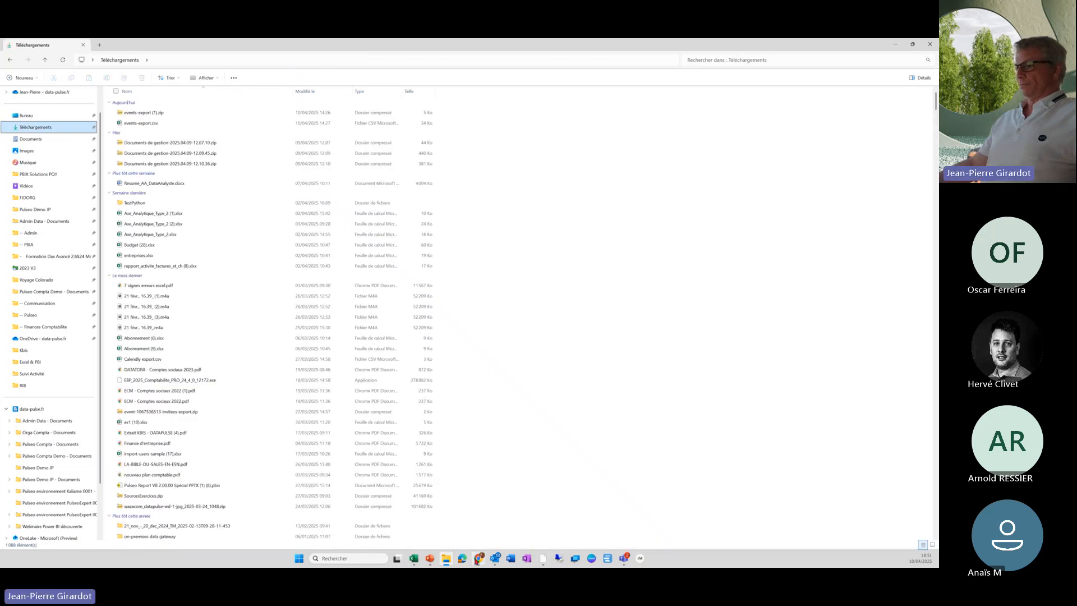
pyautogui.click(476, 508)
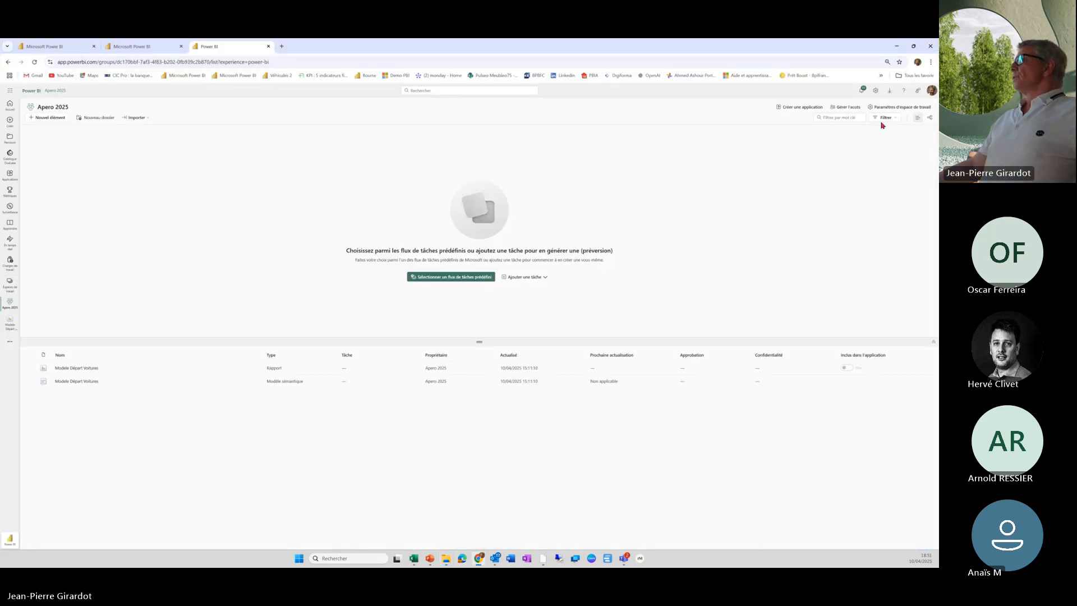
# - Export the Modèle Départ Voitures report for analysis in Excel and open the downloaded workbook
pyautogui.click(889, 91)
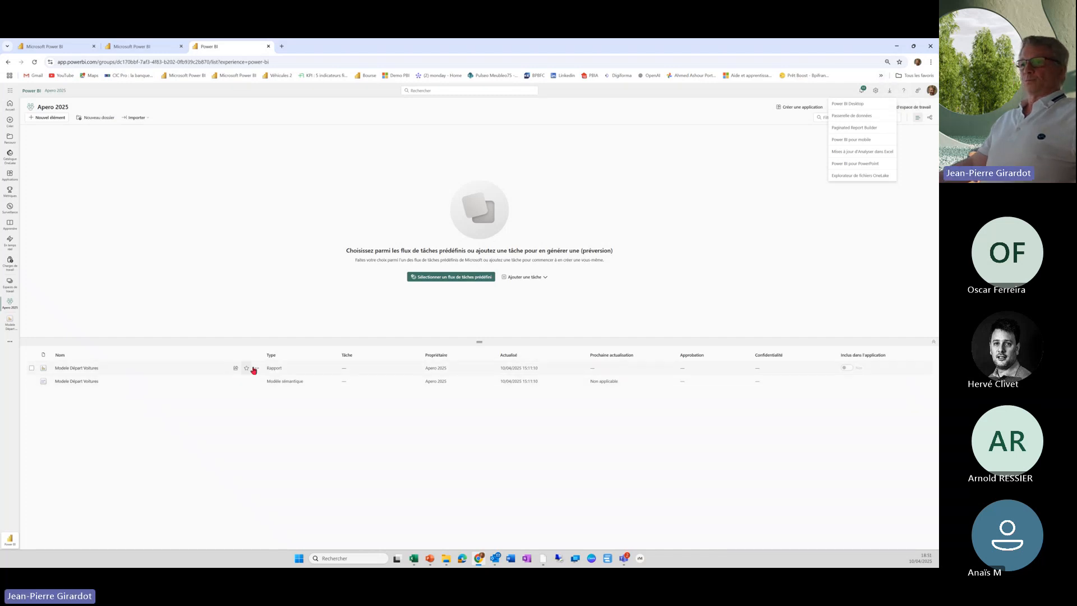
pyautogui.click(257, 368)
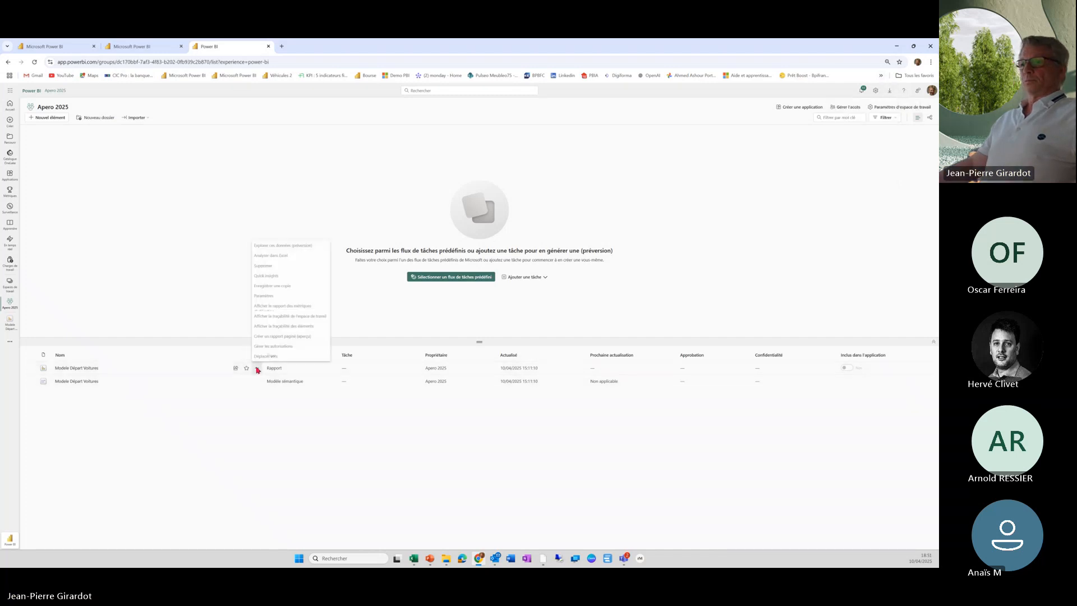
pyautogui.click(277, 255)
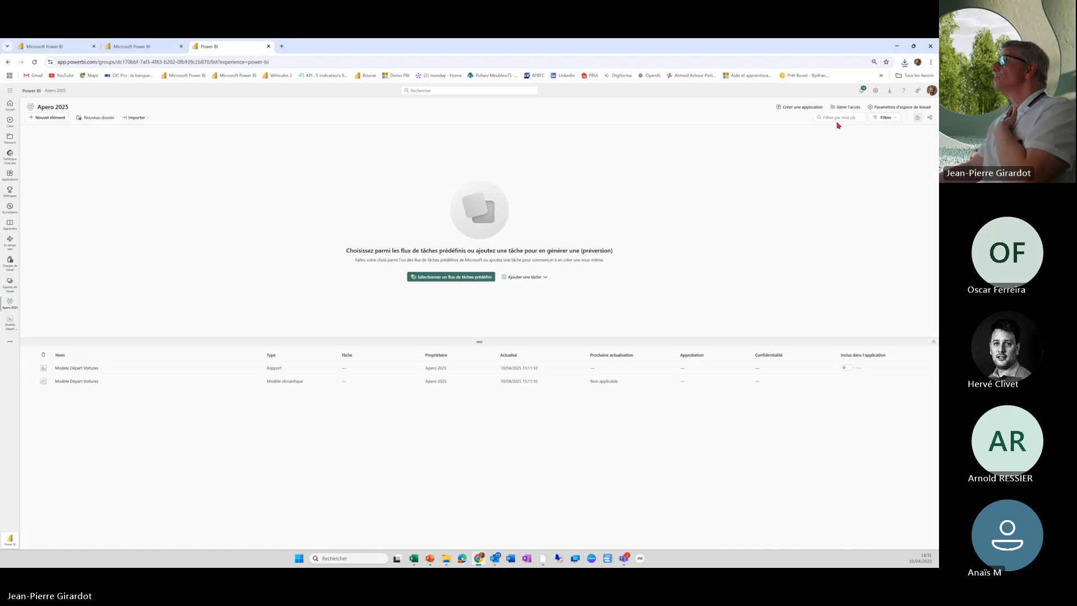
pyautogui.click(881, 75)
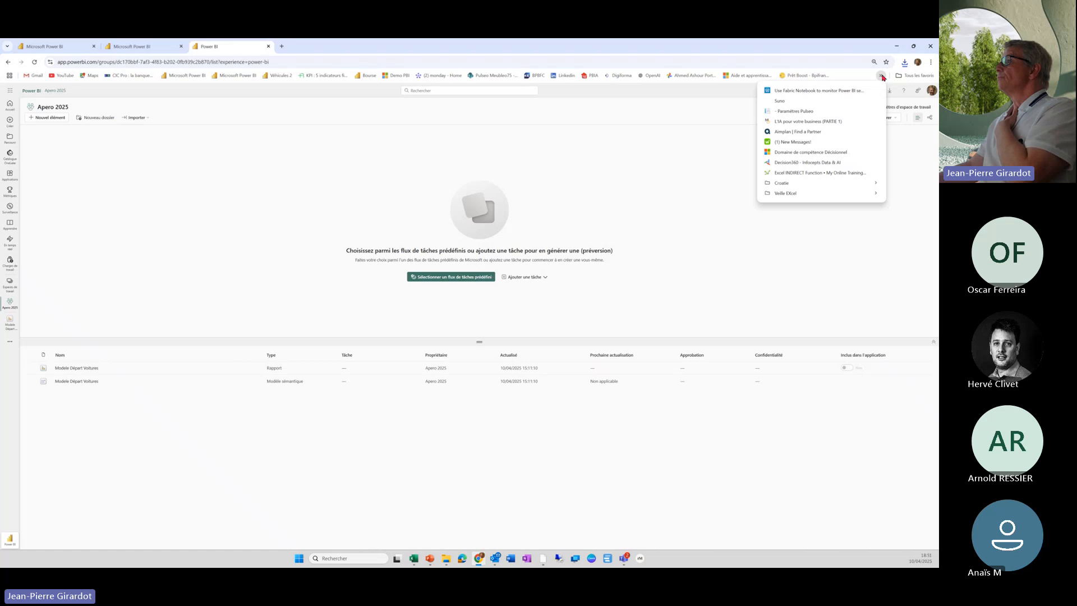
pyautogui.click(906, 64)
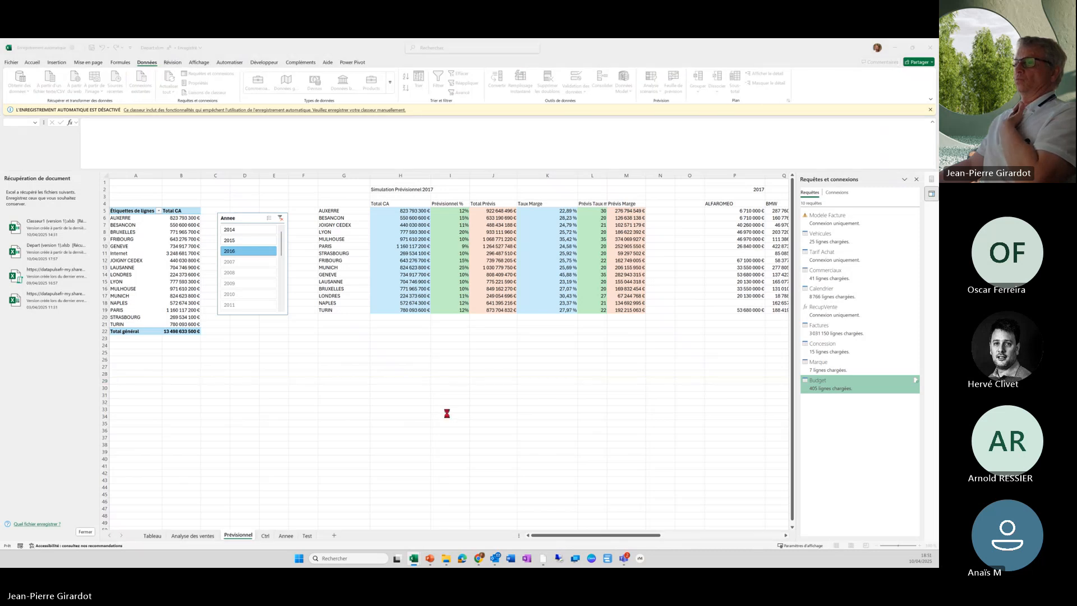
# - Enable editing in the Modèle Départ Voitures workbook and sign in with the work Microsoft account
pyautogui.click(70, 188)
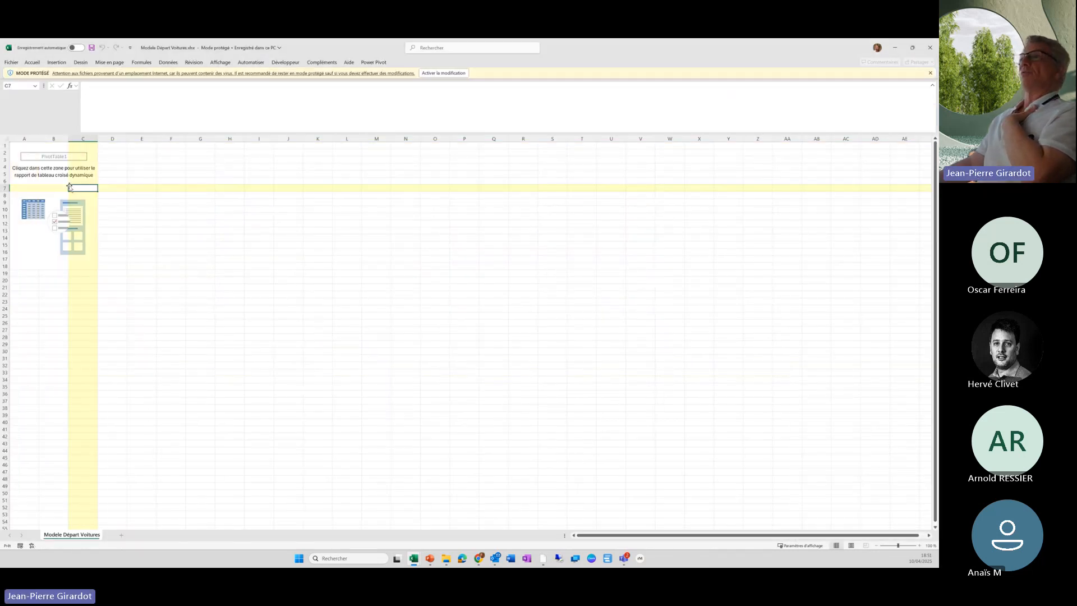
pyautogui.click(435, 74)
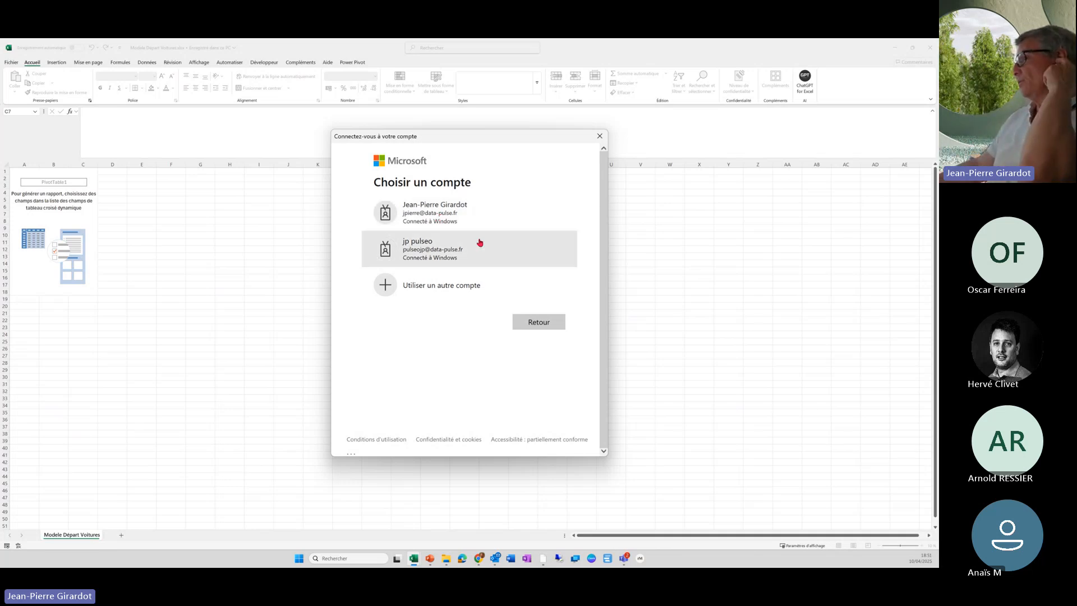
pyautogui.click(444, 220)
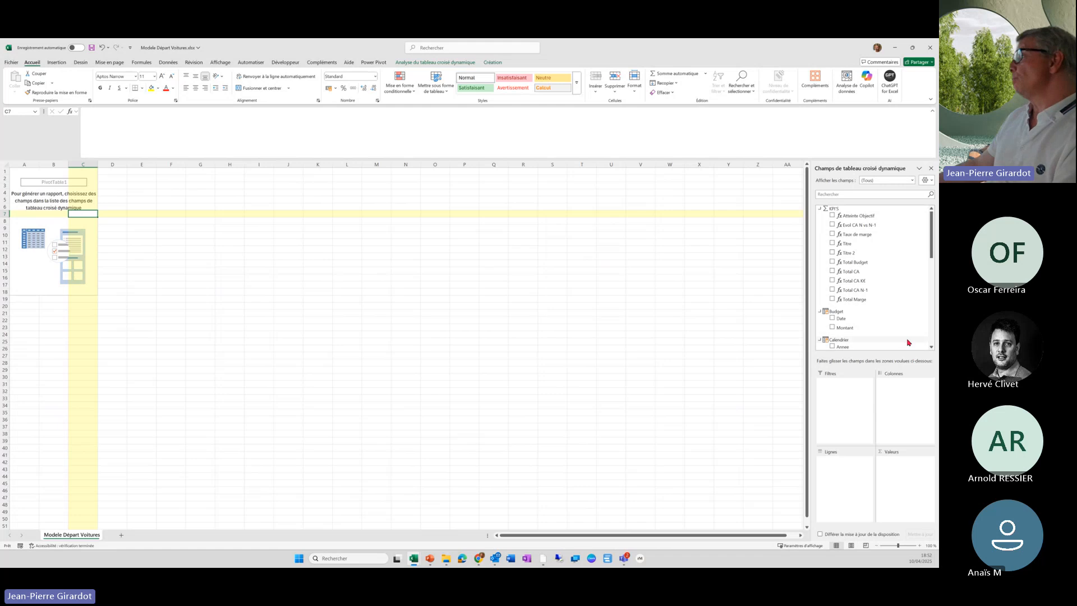
# - Build the pivot table with Pays in rows, Marque in columns and the Total CA K€ measure as values
pyautogui.scroll(-2, 912, 334)
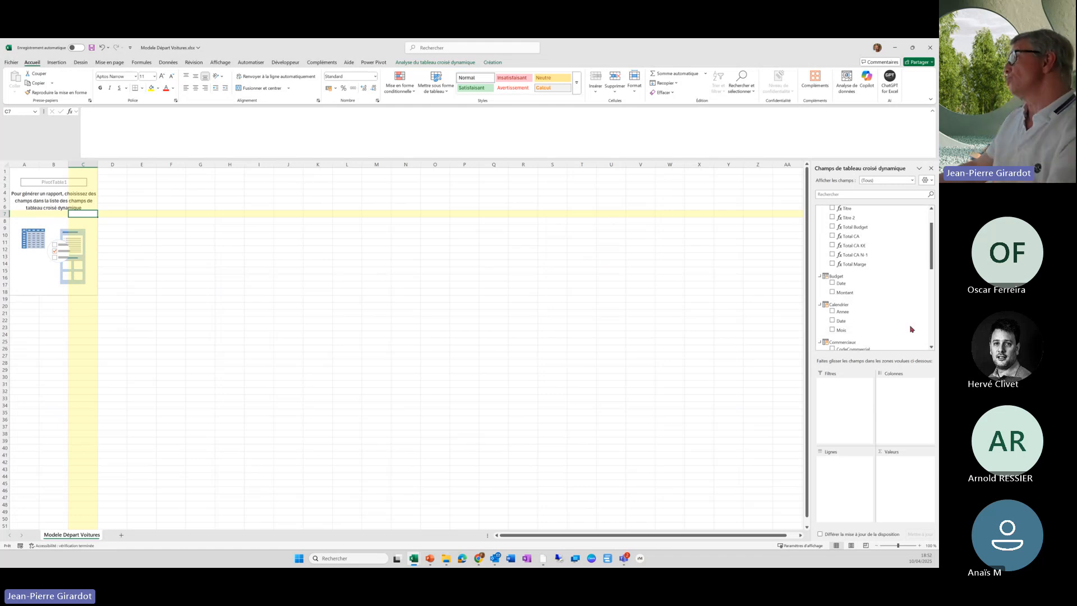
pyautogui.scroll(-2, 911, 329)
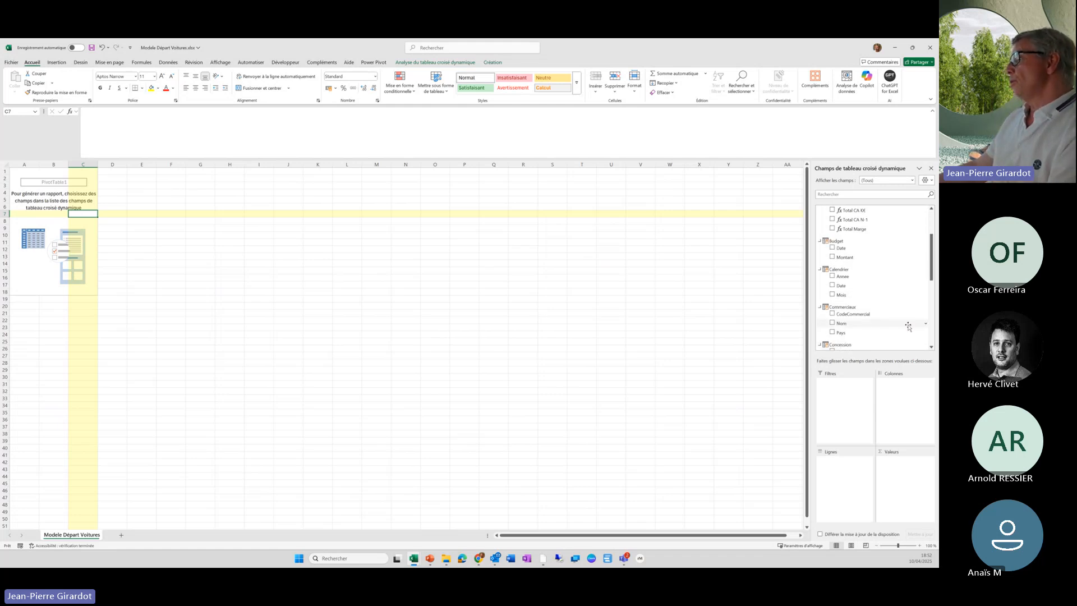
pyautogui.moveTo(841, 333); pyautogui.dragTo(848, 485)
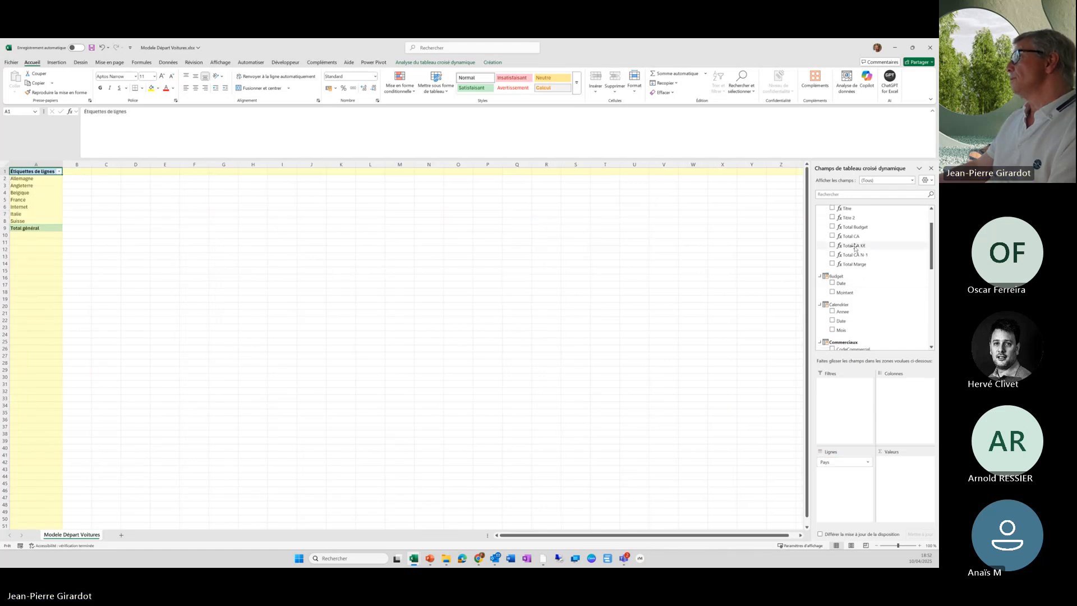
pyautogui.moveTo(852, 246); pyautogui.dragTo(905, 493)
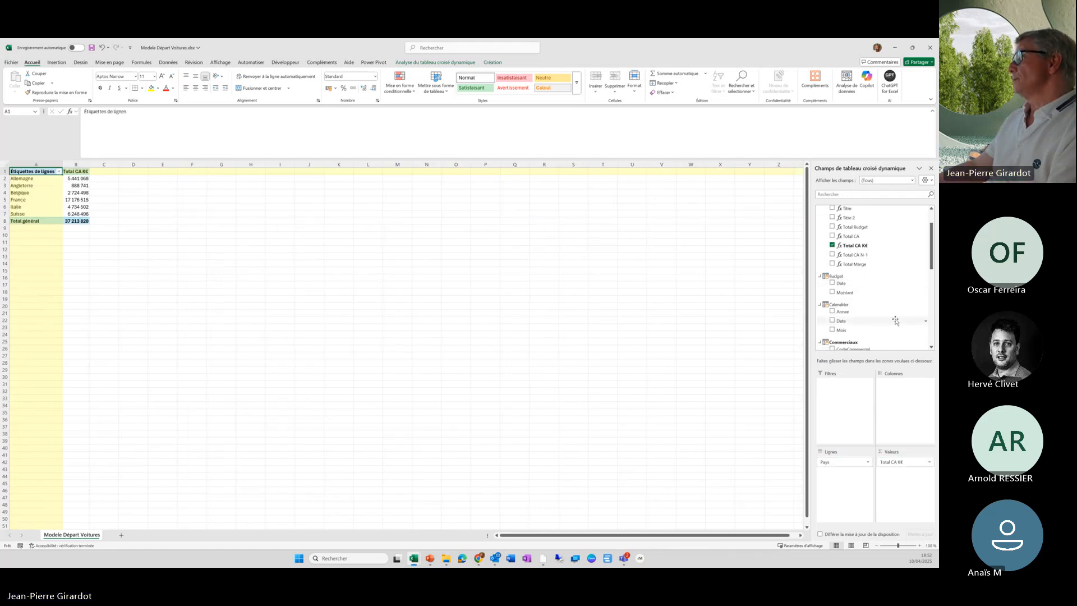
pyautogui.scroll(-6, 844, 331)
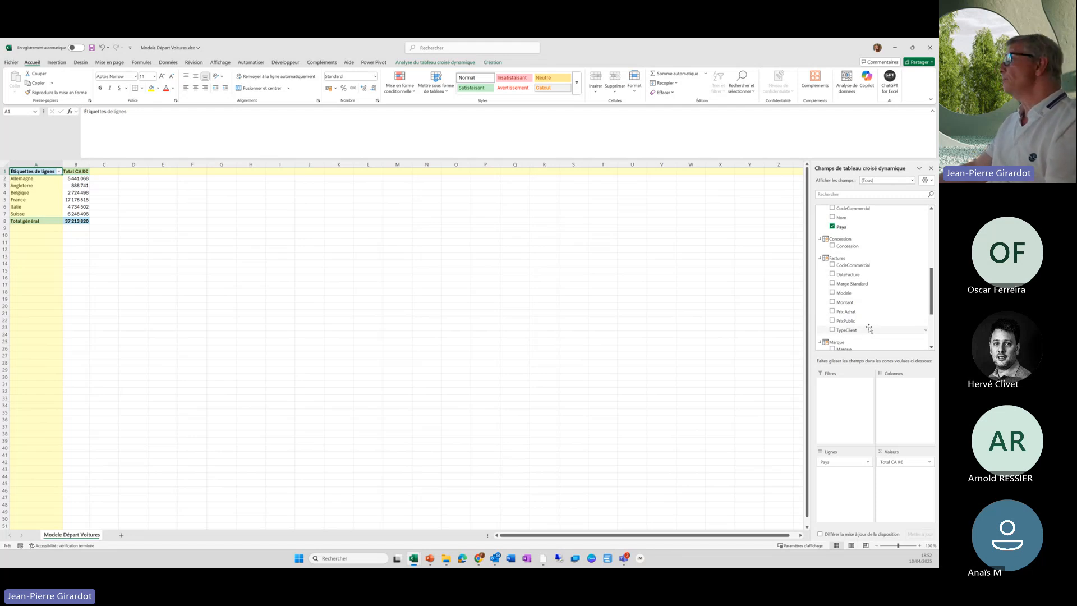
pyautogui.moveTo(843, 349); pyautogui.dragTo(907, 410)
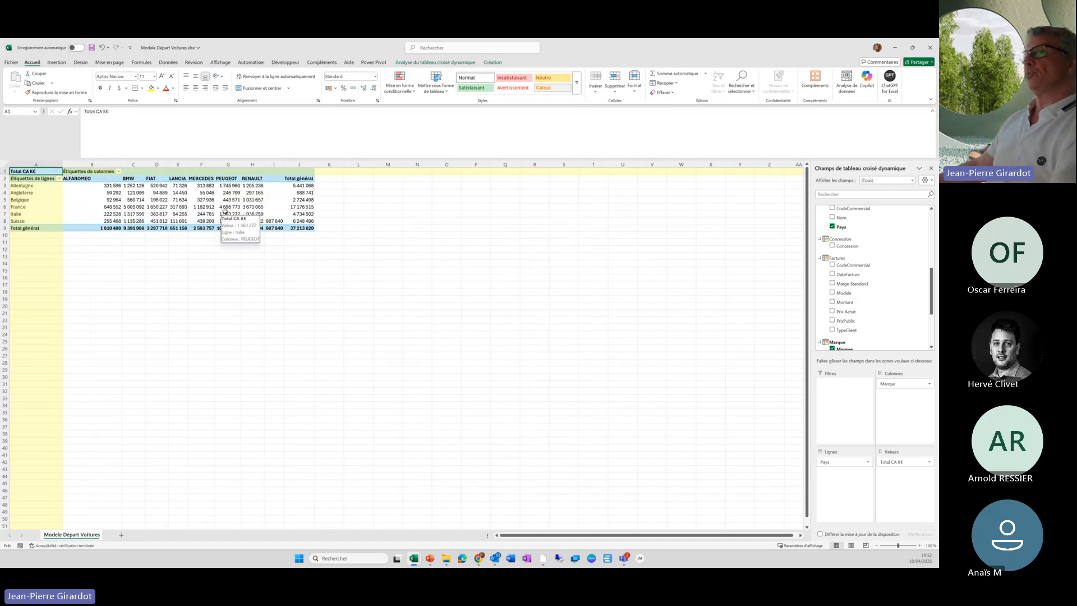
# - Enter a VALEURCUBE formula in cell M5 using the pbiazure Power BI model connection and the member "[Measures].[Total CA K€]"
pyautogui.click(389, 199)
pyautogui.write('=valeu')
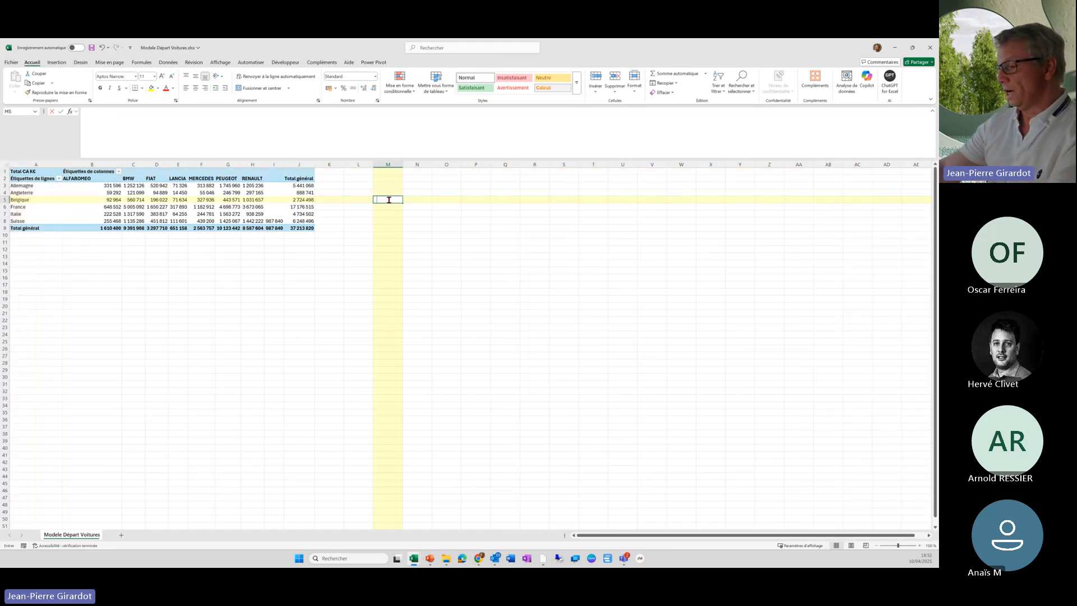
pyautogui.write('rc')
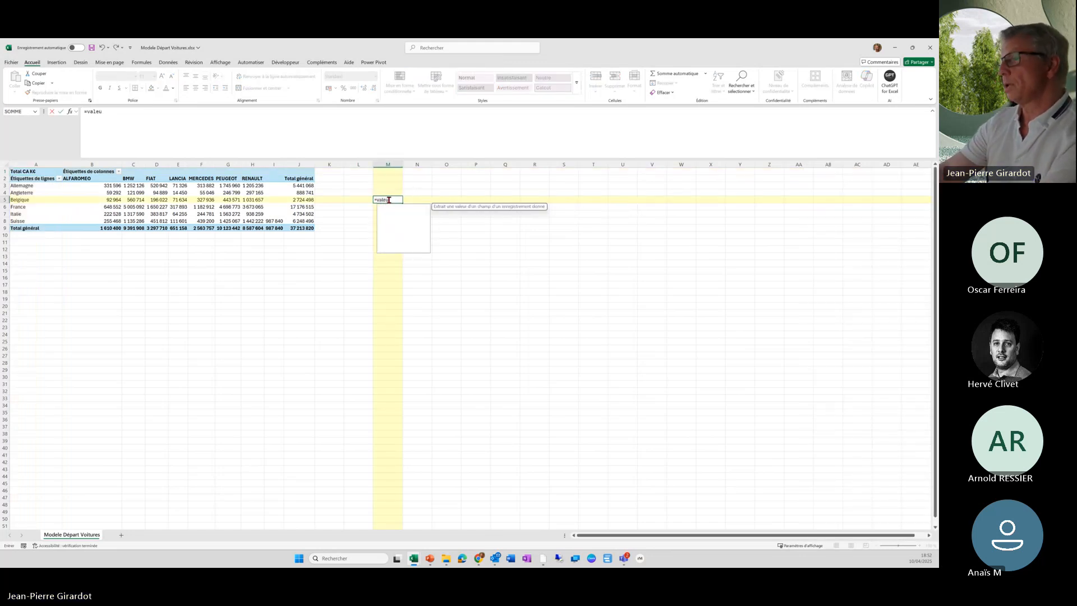
pyautogui.press('Tab')
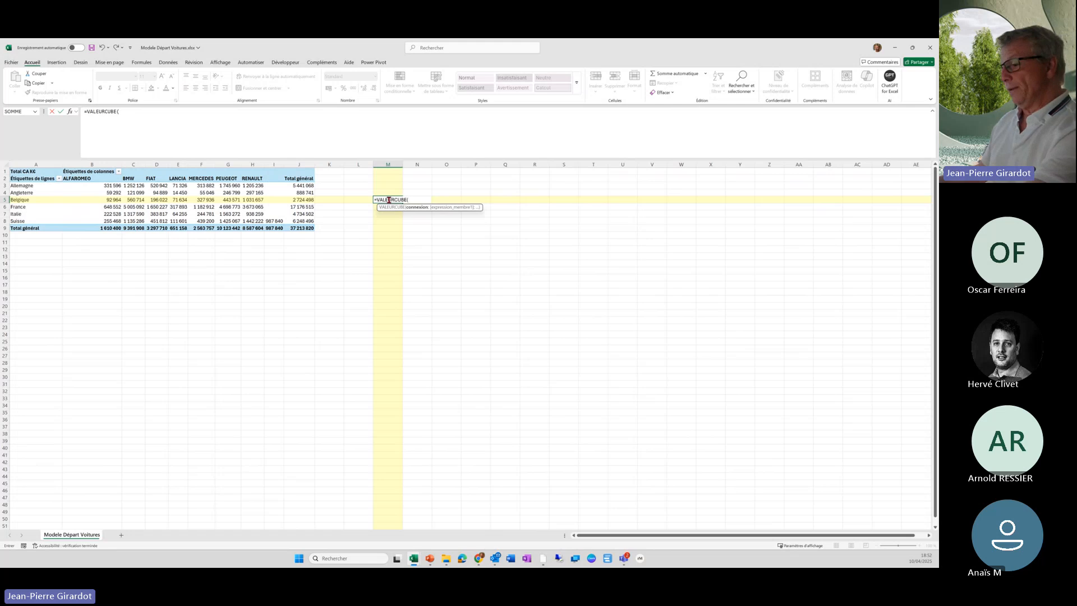
pyautogui.write('"')
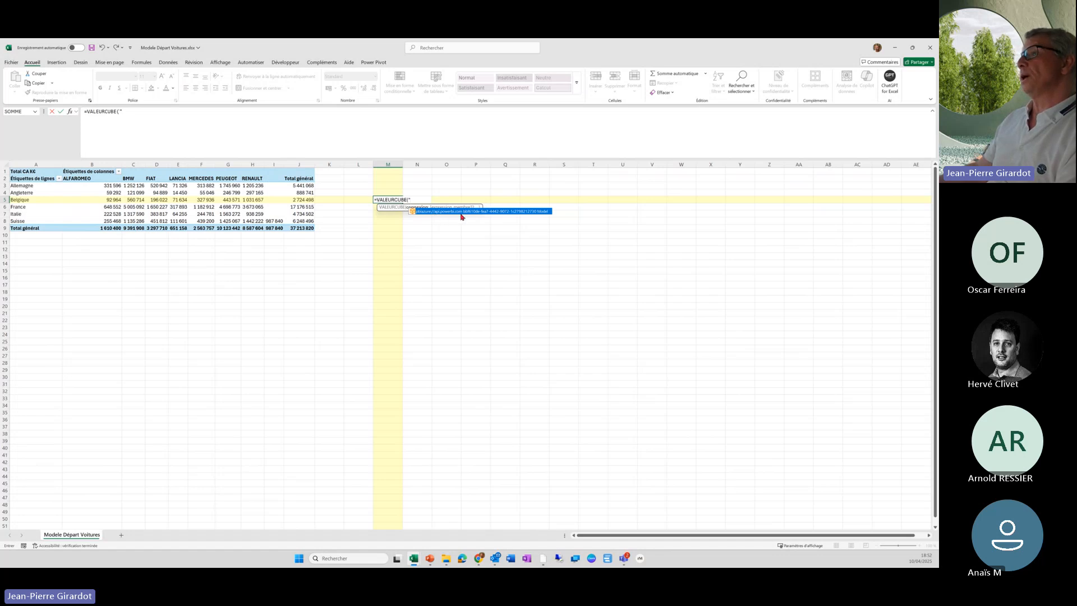
pyautogui.doubleClick(504, 212)
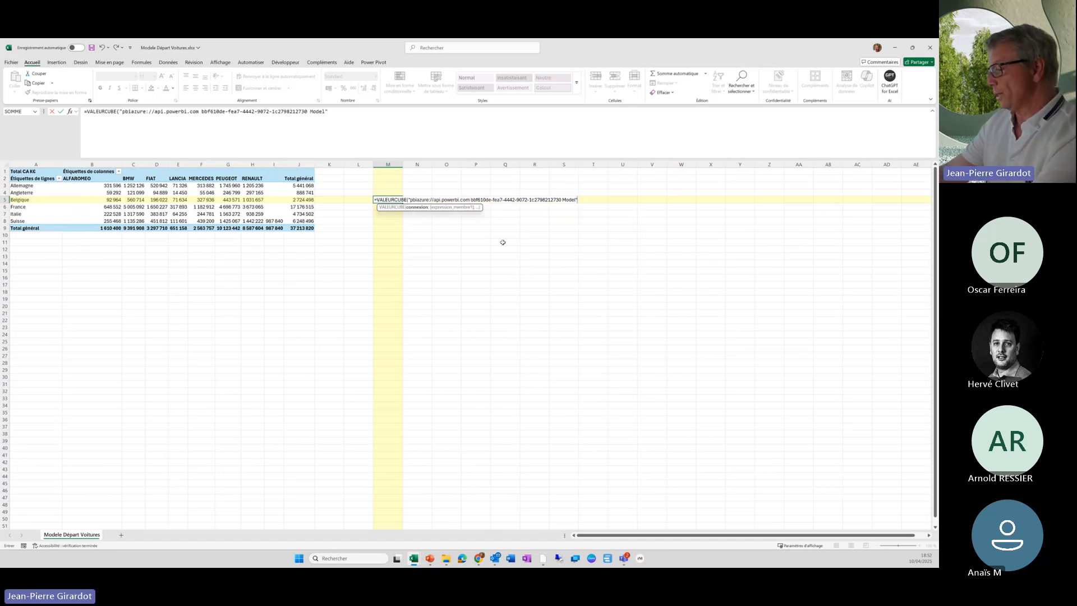
pyautogui.write(';"')
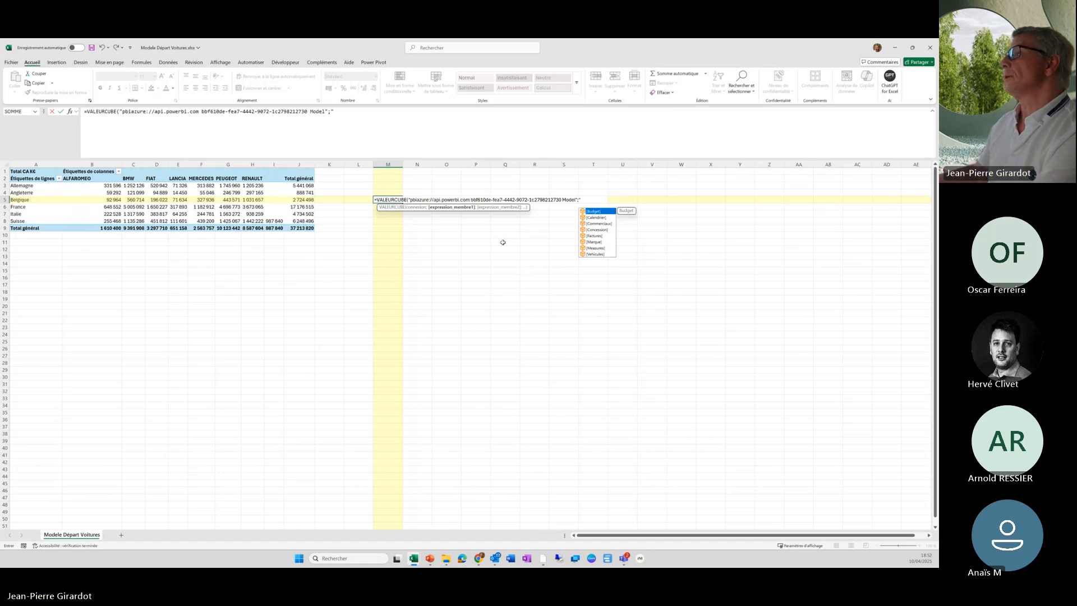
pyautogui.doubleClick(598, 248)
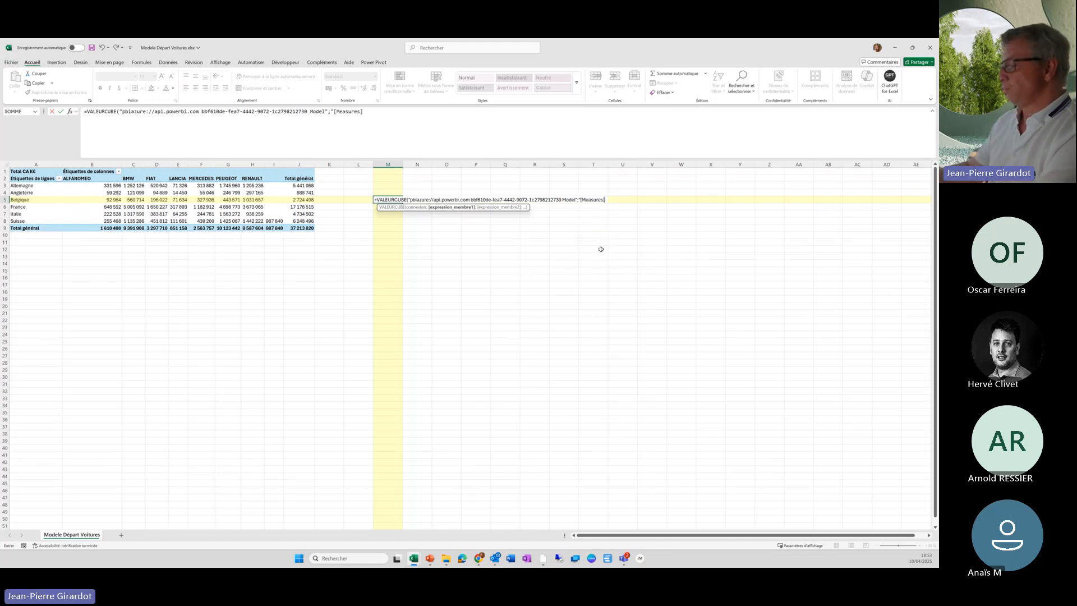
pyautogui.write('.')
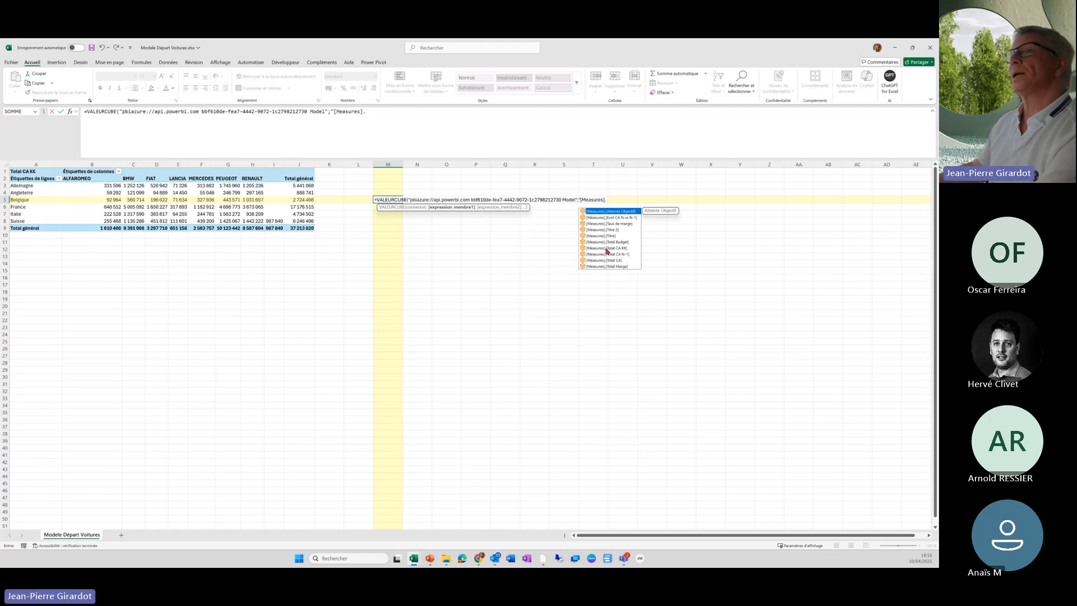
pyautogui.doubleClick(606, 248)
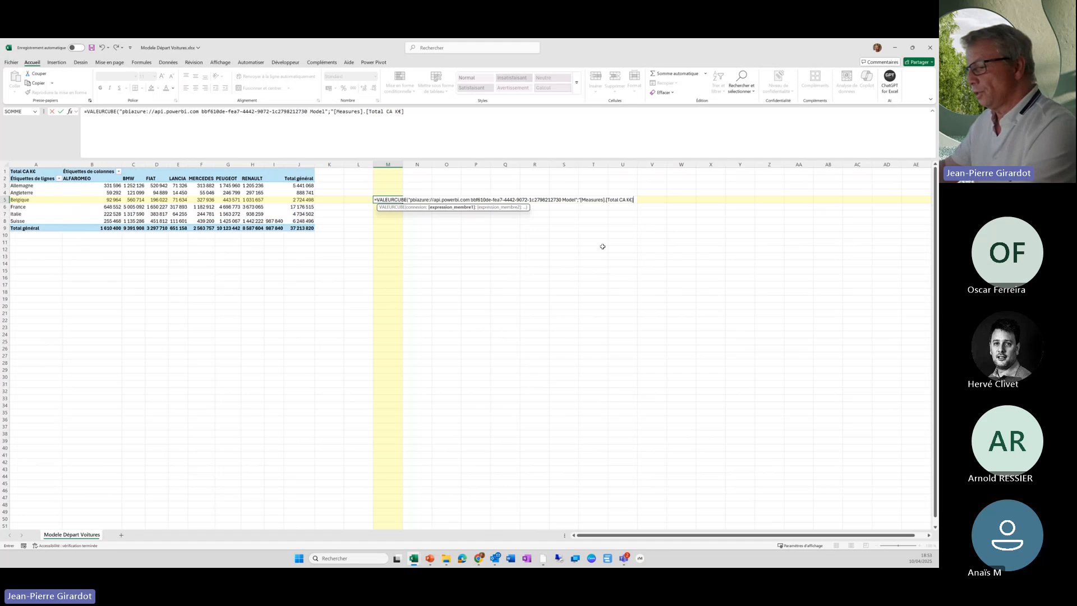
pyautogui.write('")')
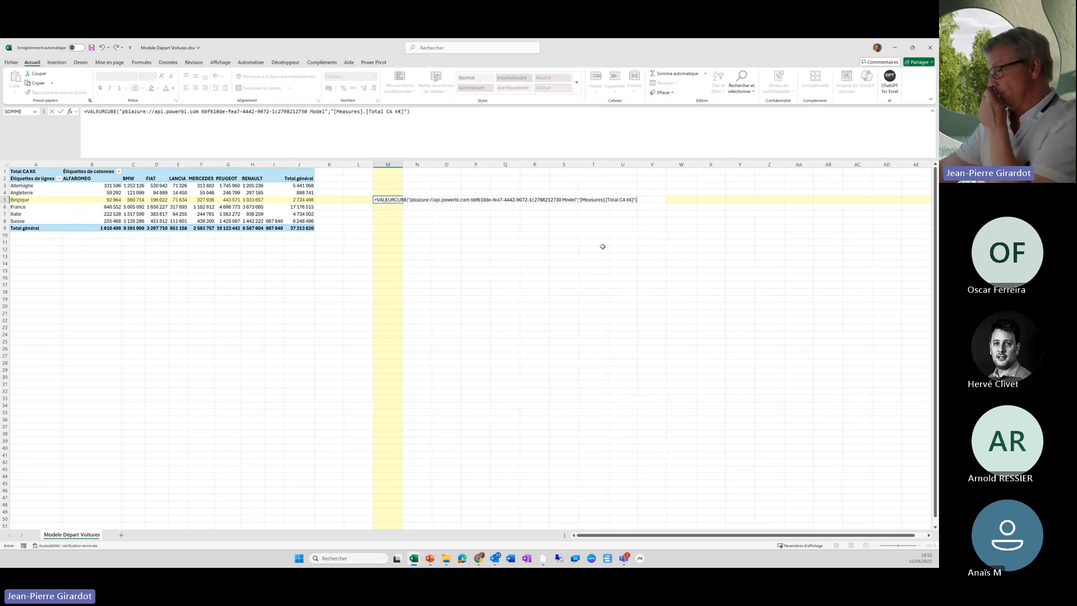
pyautogui.press('Return')
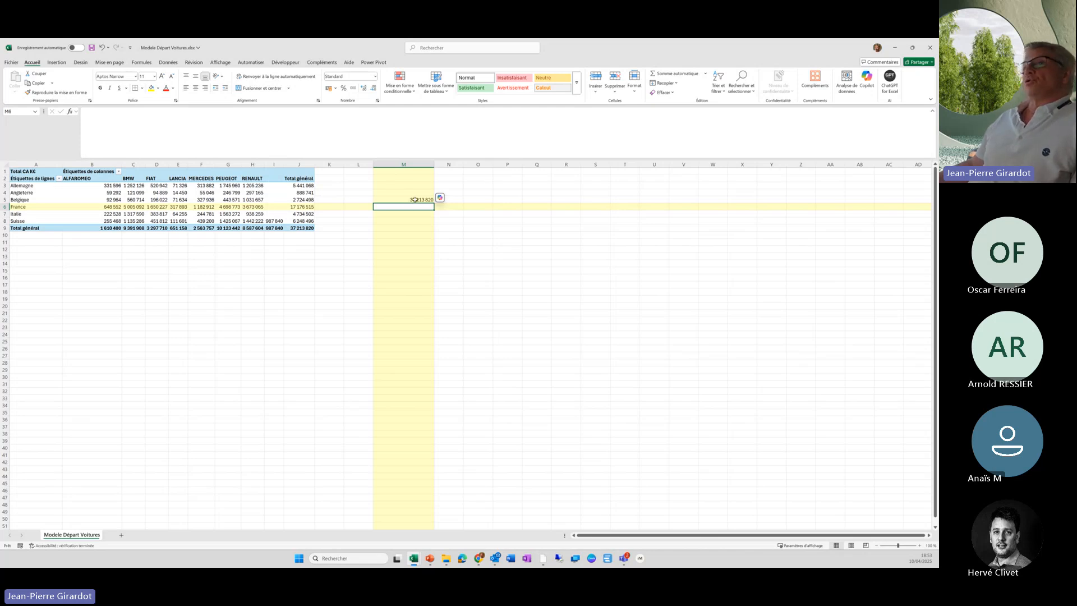
# - Show the Actualiser tout command for refreshing the workbook's connected data
pyautogui.click(169, 63)
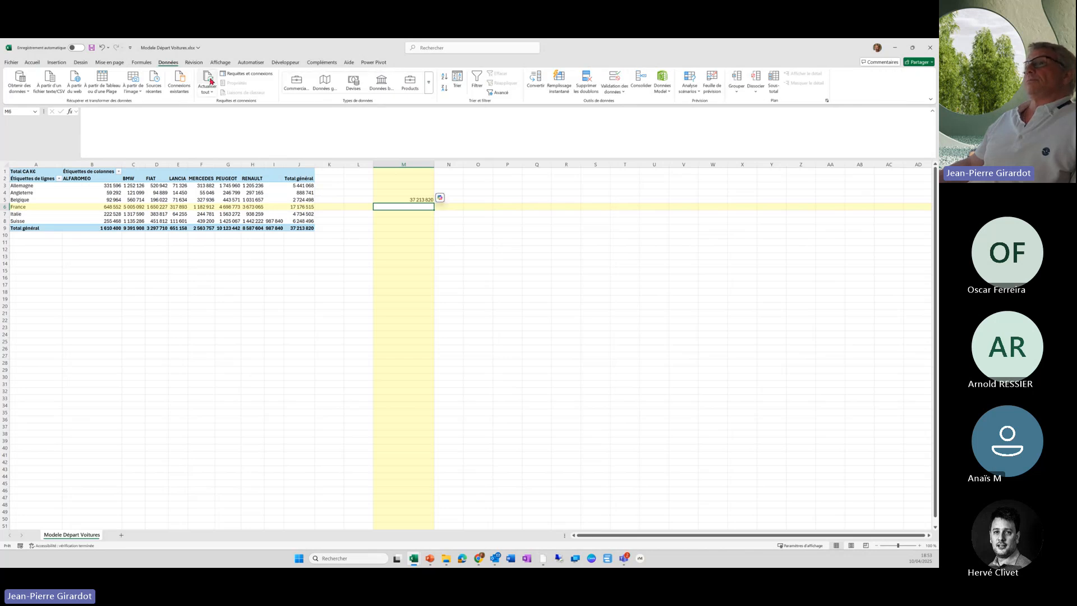
pyautogui.click(325, 298)
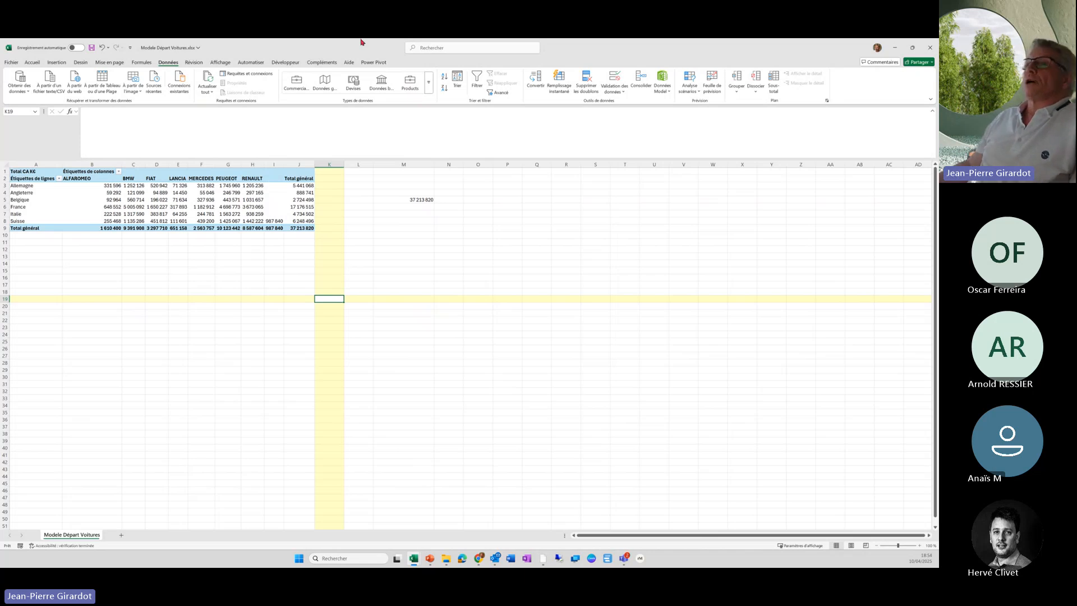
pyautogui.moveTo(251, 227)
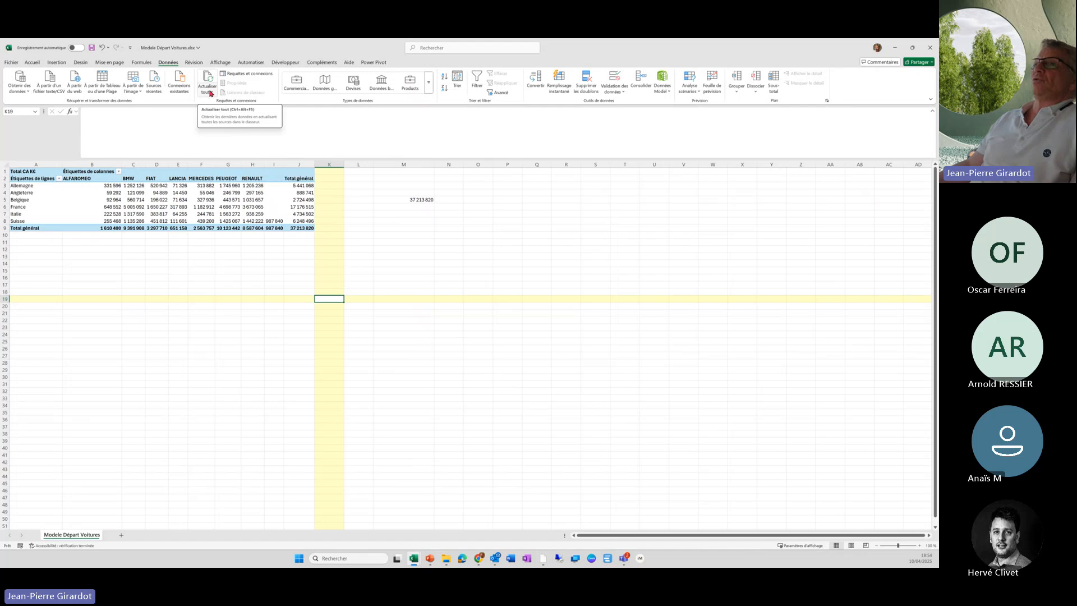
# - Refresh all connected data in the Modele Départ Voitures workbook and select cell M9
pyautogui.click(210, 79)
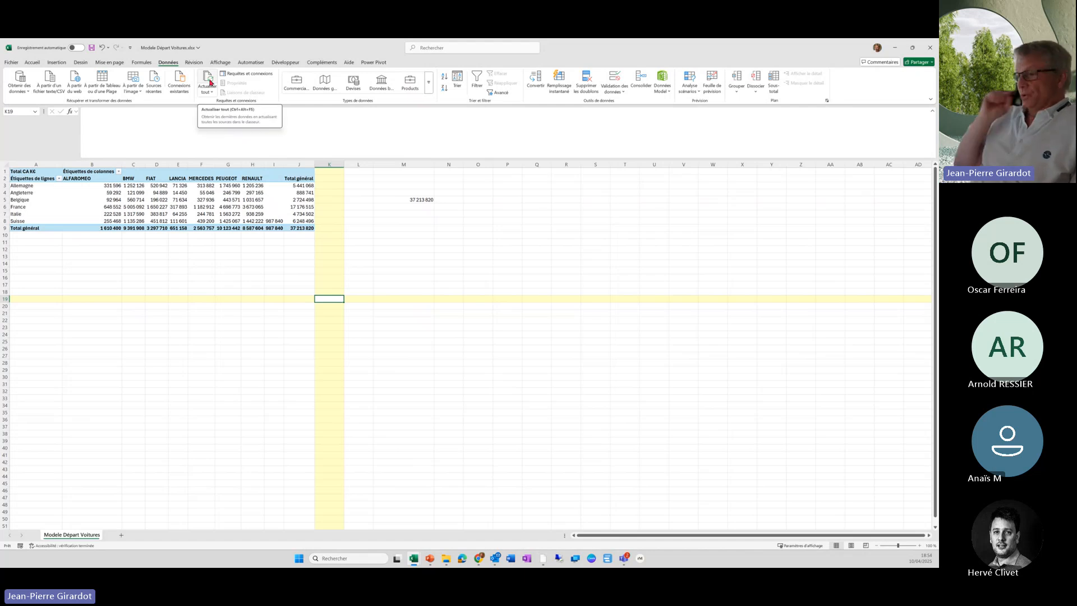
pyautogui.click(410, 229)
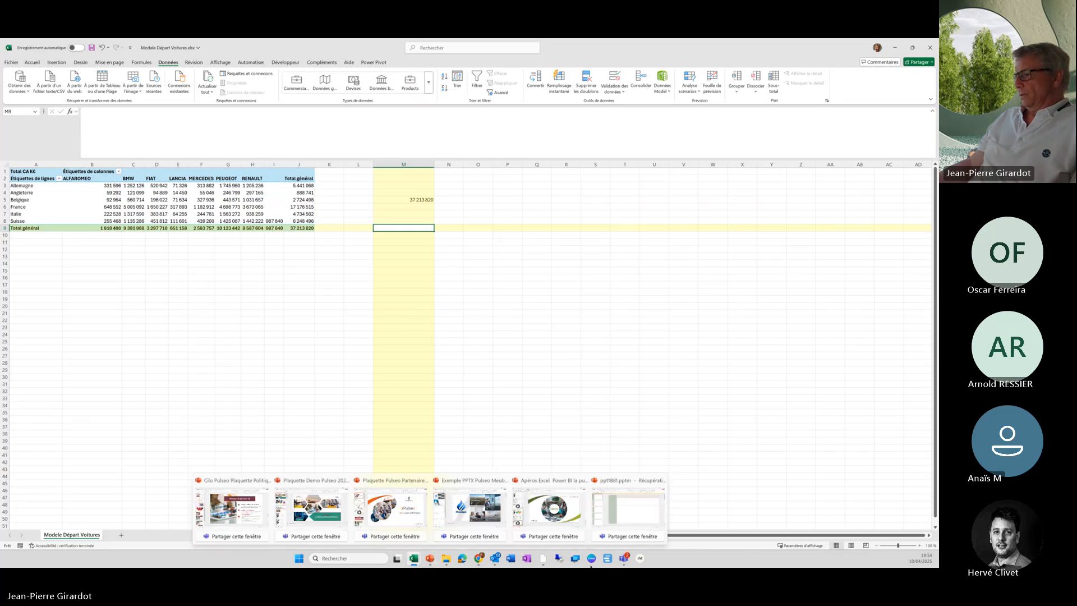
# - Switch to the Teams meeting window to check the participants
pyautogui.click(624, 558)
pyautogui.click(585, 523)
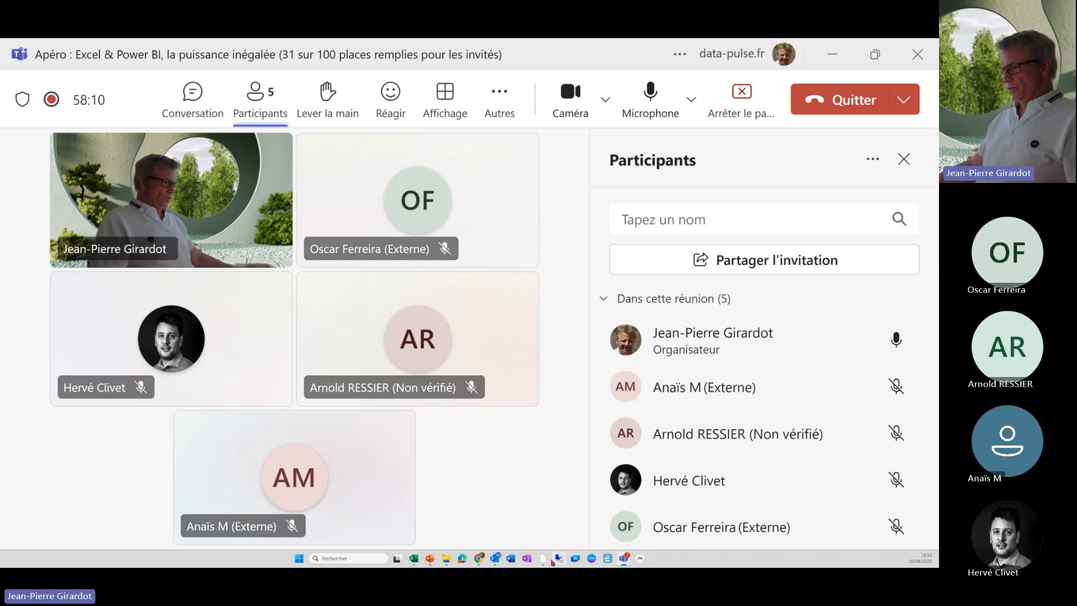
# - Switch to the Depart.xlsm workbook in Excel, save it and close it
pyautogui.moveTo(542, 560)
pyautogui.moveTo(520, 521)
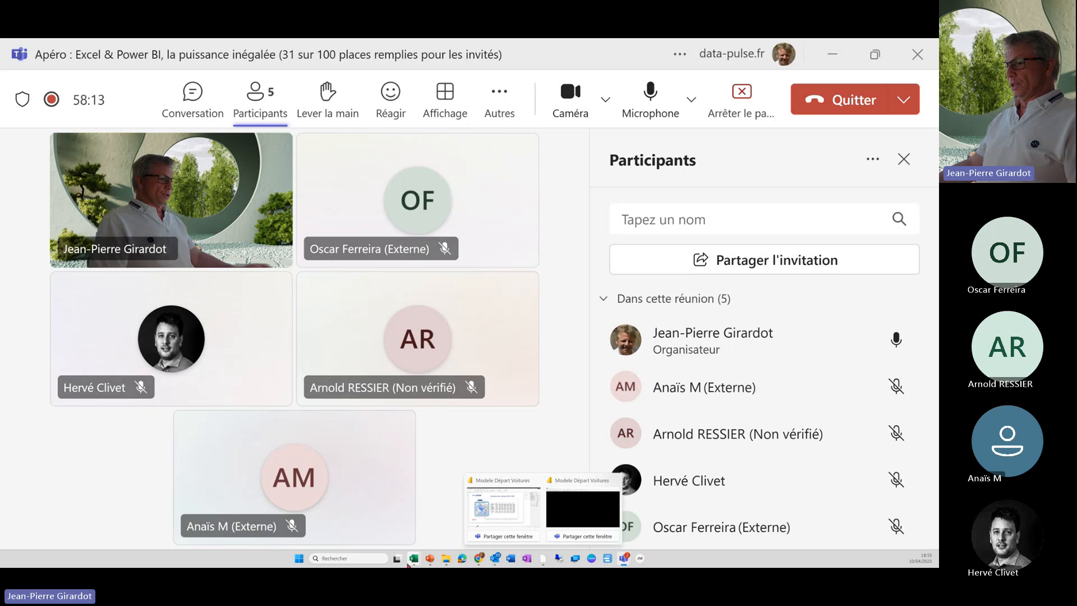
pyautogui.moveTo(416, 562)
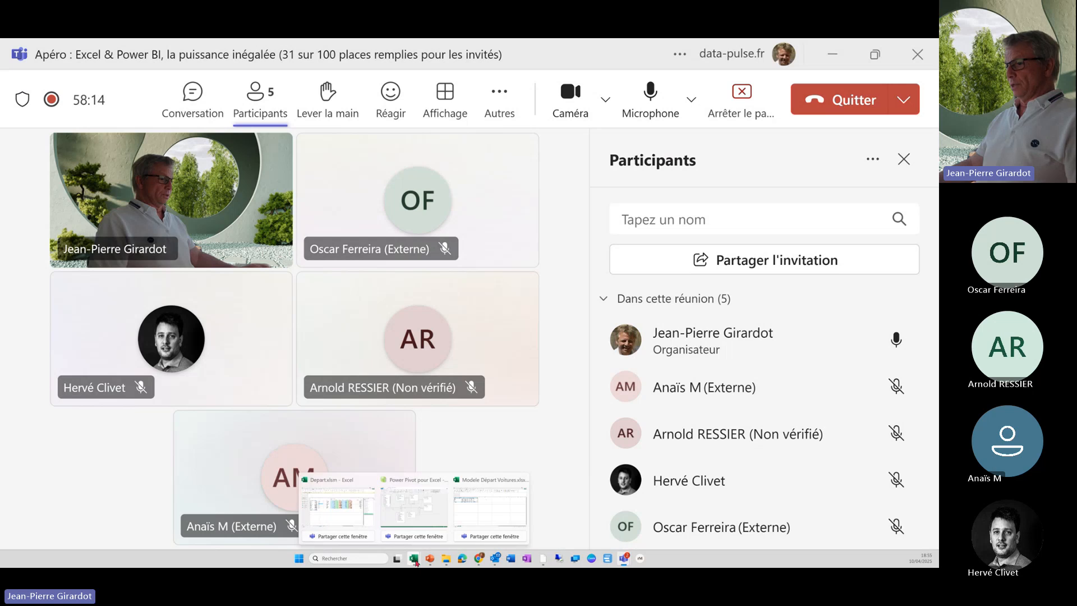
pyautogui.click(342, 508)
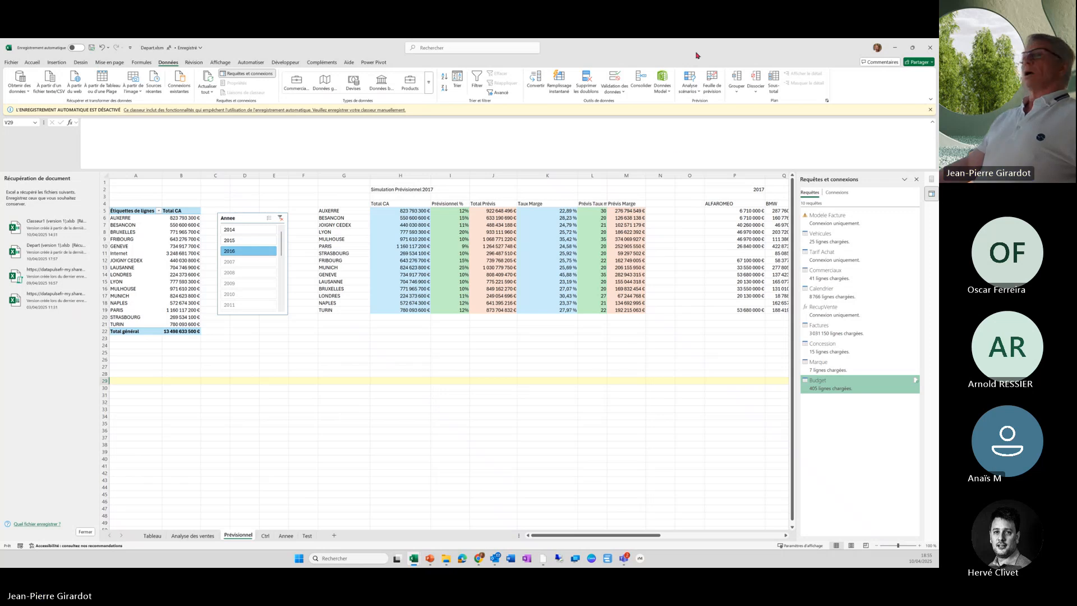
pyautogui.click(91, 49)
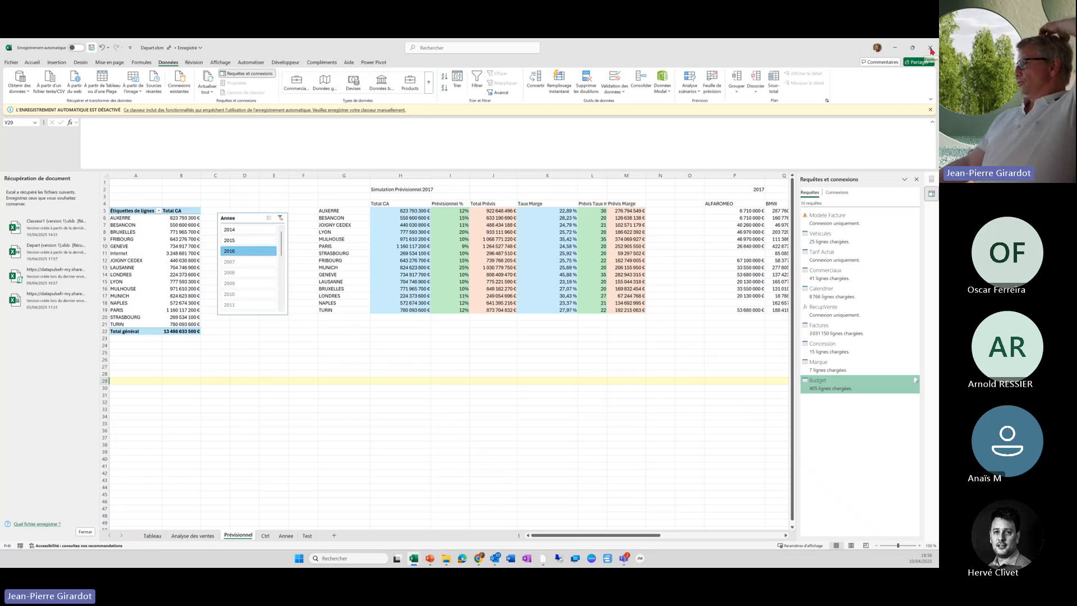
pyautogui.click(931, 50)
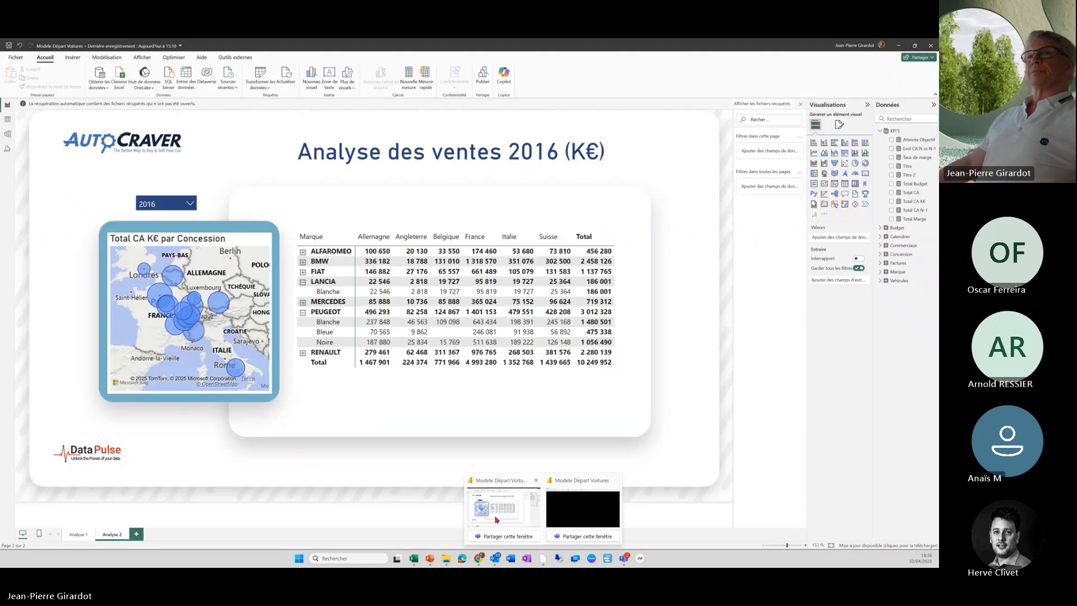
# - Create a blank report from the Modele Départ Voitures window in Power BI Desktop and sign in with the work account
pyautogui.click(496, 520)
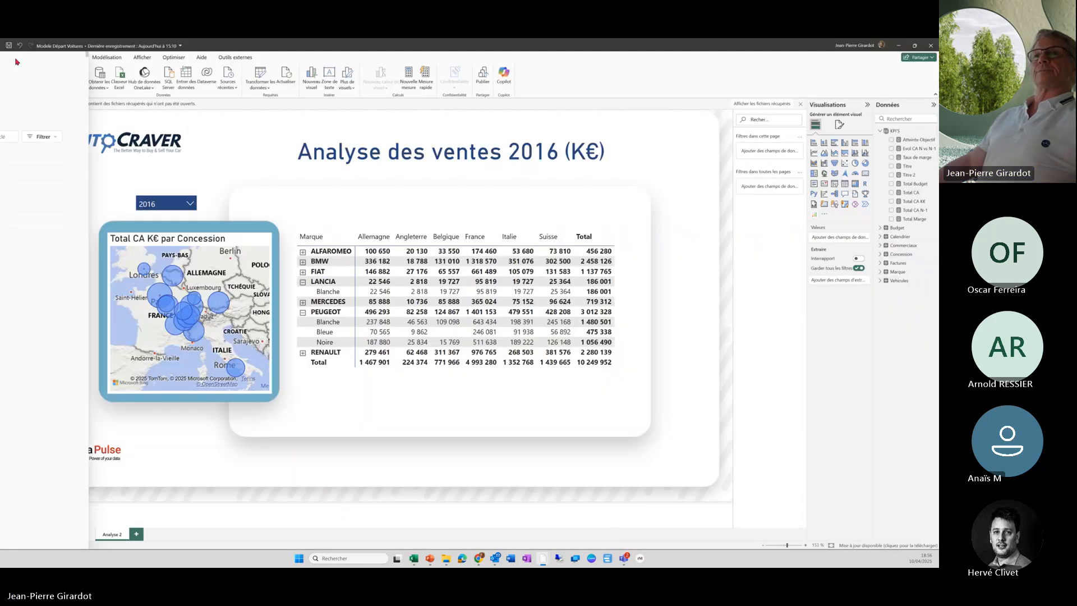
pyautogui.click(120, 119)
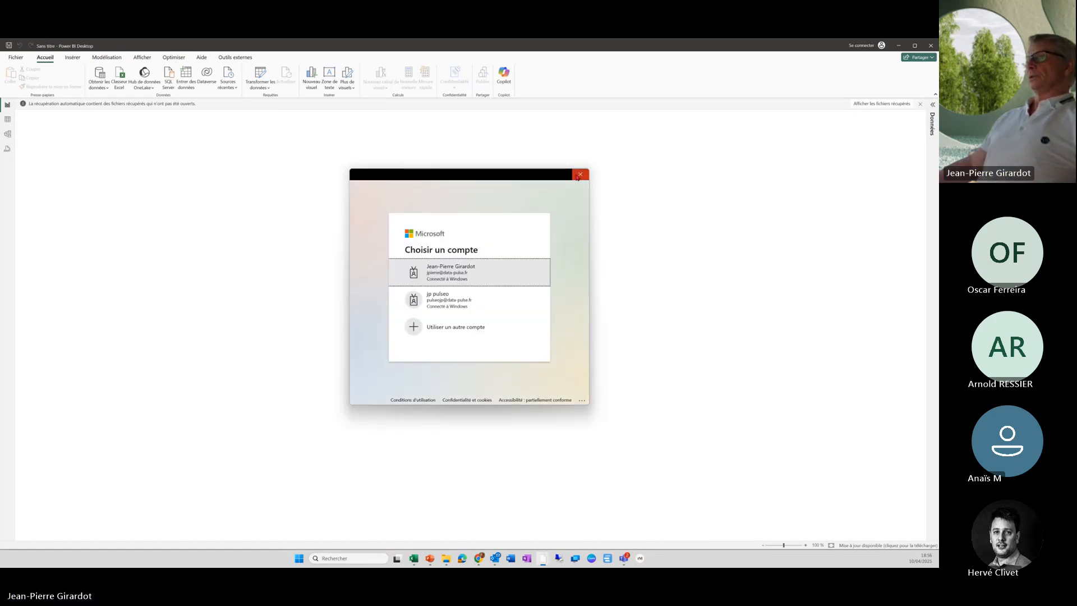
pyautogui.click(440, 272)
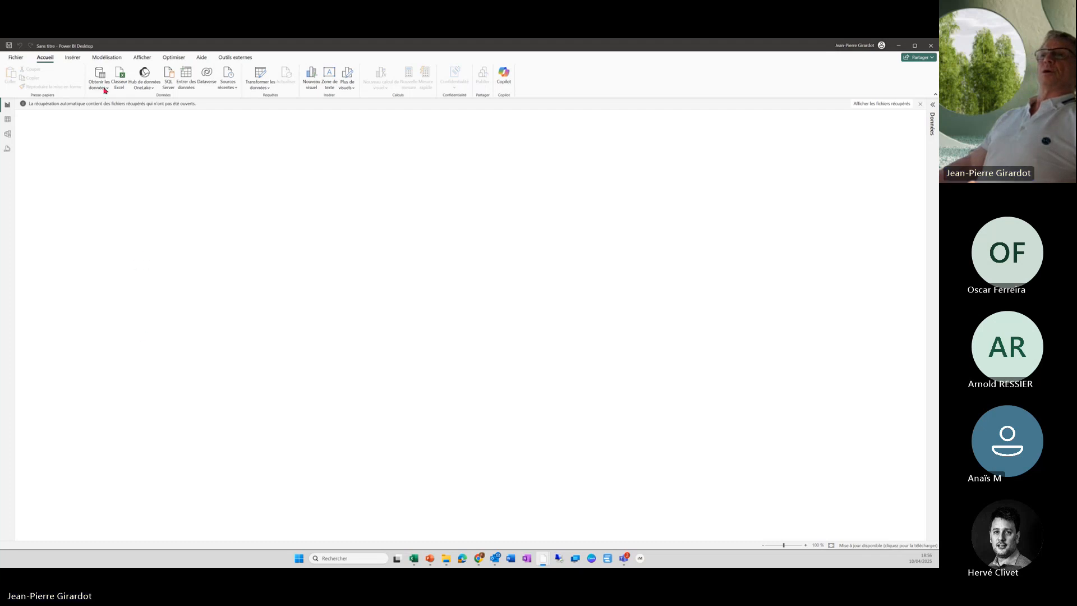
# - Start importing Power Query, Power Pivot and Power View content into the untitled Power BI report
pyautogui.click(16, 59)
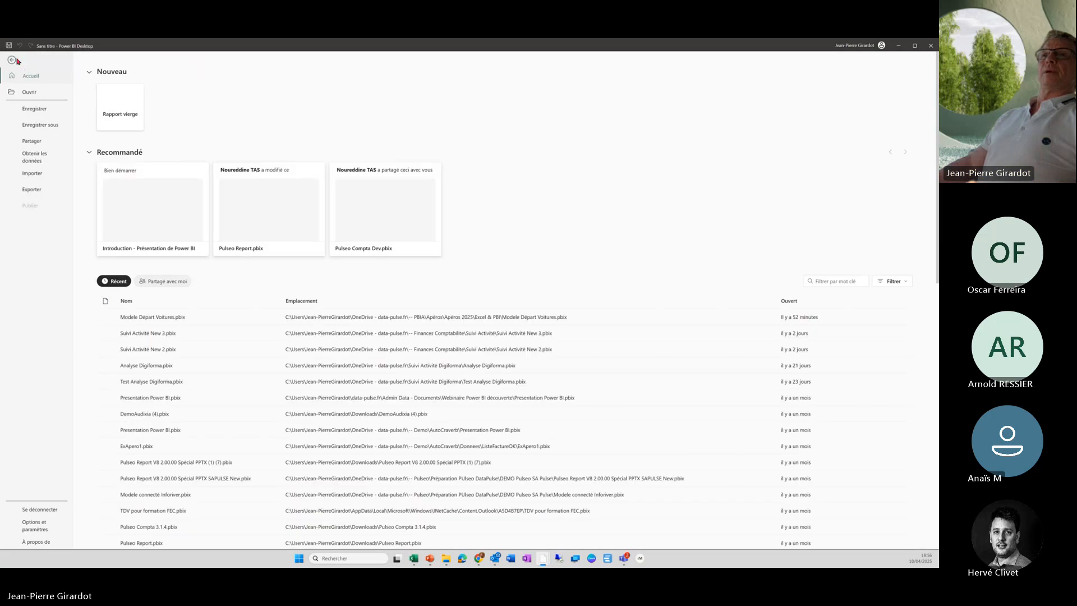
pyautogui.click(35, 176)
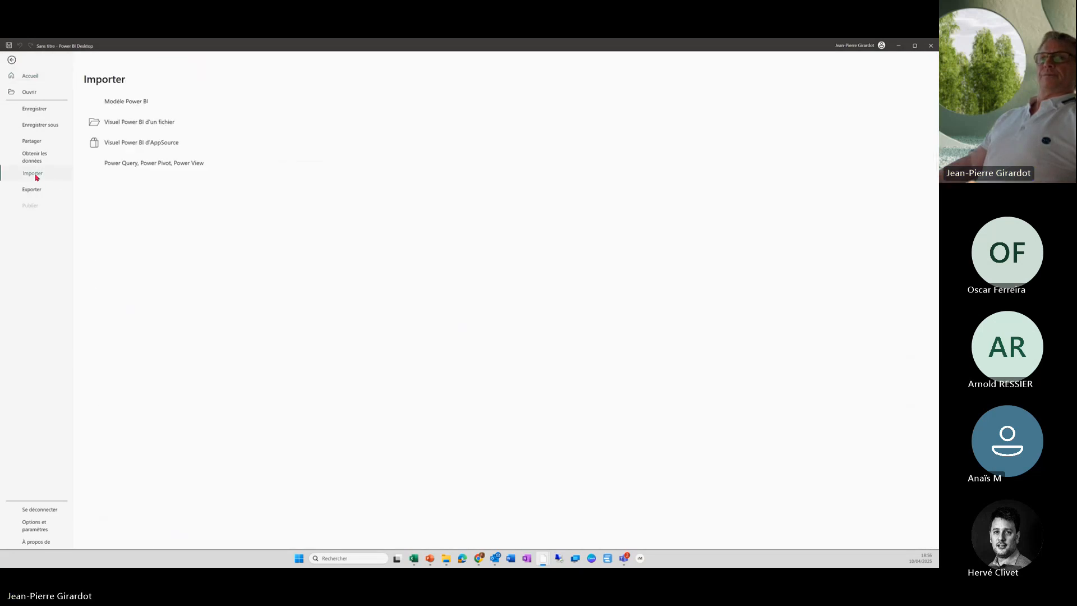
pyautogui.click(149, 165)
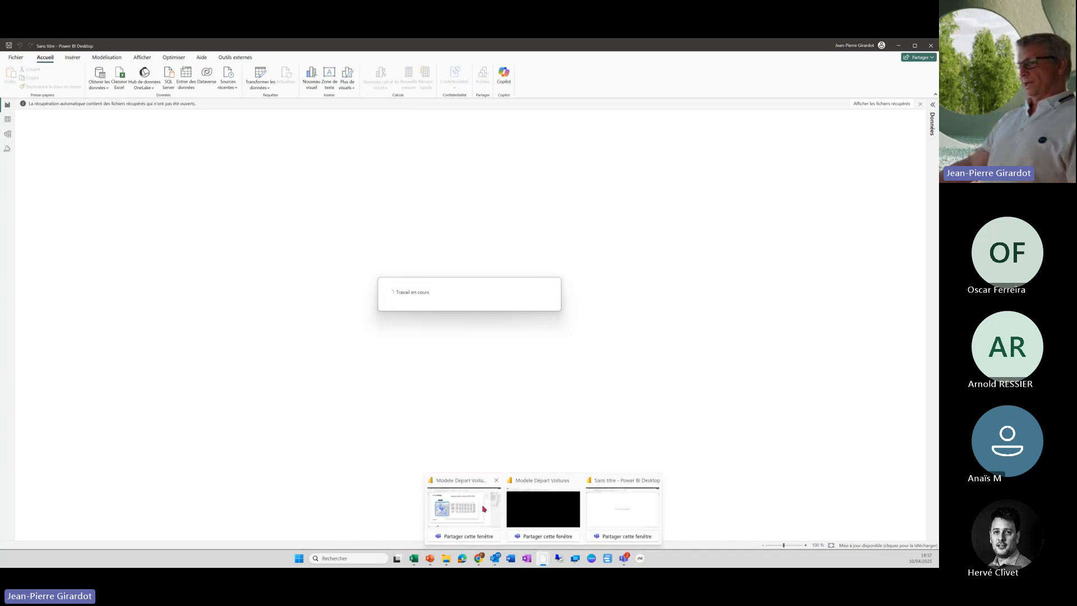
# - Return to the Modele Départ Voitures report and check the import progress in the untitled report
pyautogui.click(484, 509)
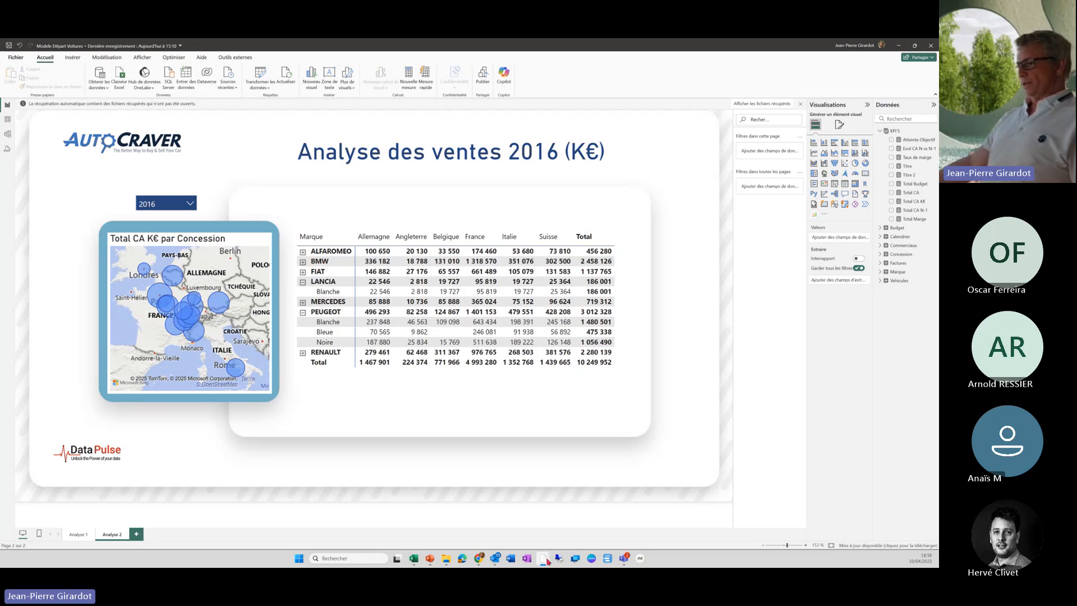
pyautogui.moveTo(543, 558)
pyautogui.moveTo(622, 519)
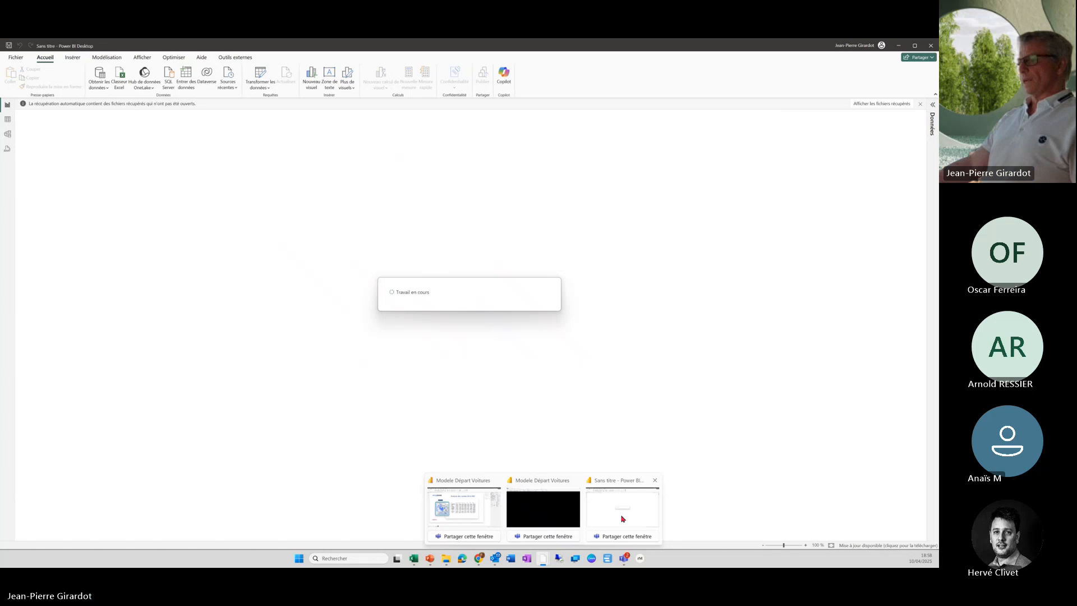
pyautogui.moveTo(513, 546)
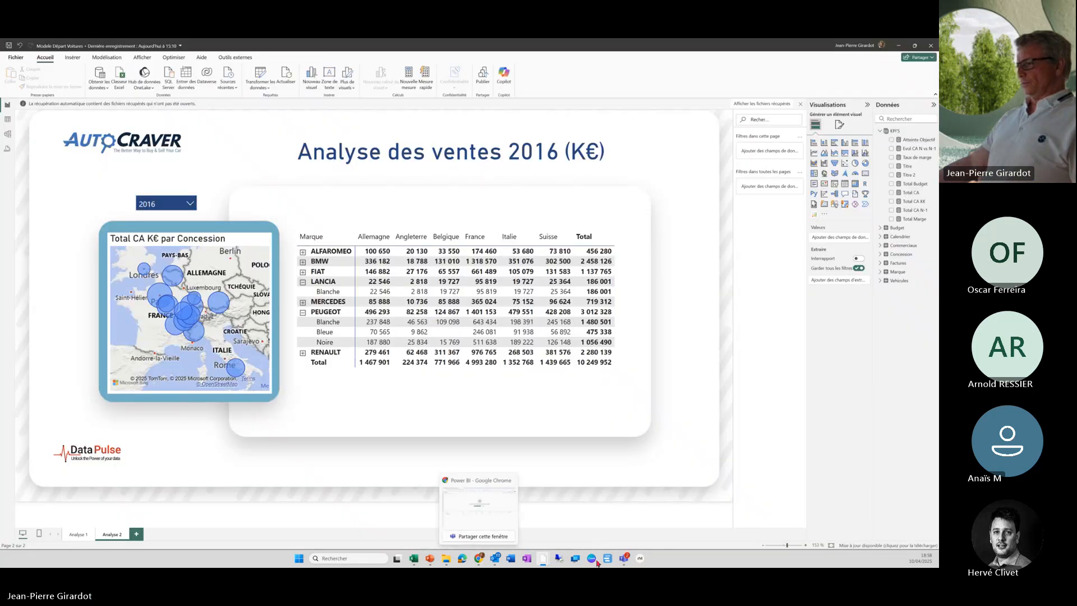
# - Switch to the Teams meeting, open its conversation and look through the earlier messages
pyautogui.moveTo(623, 558)
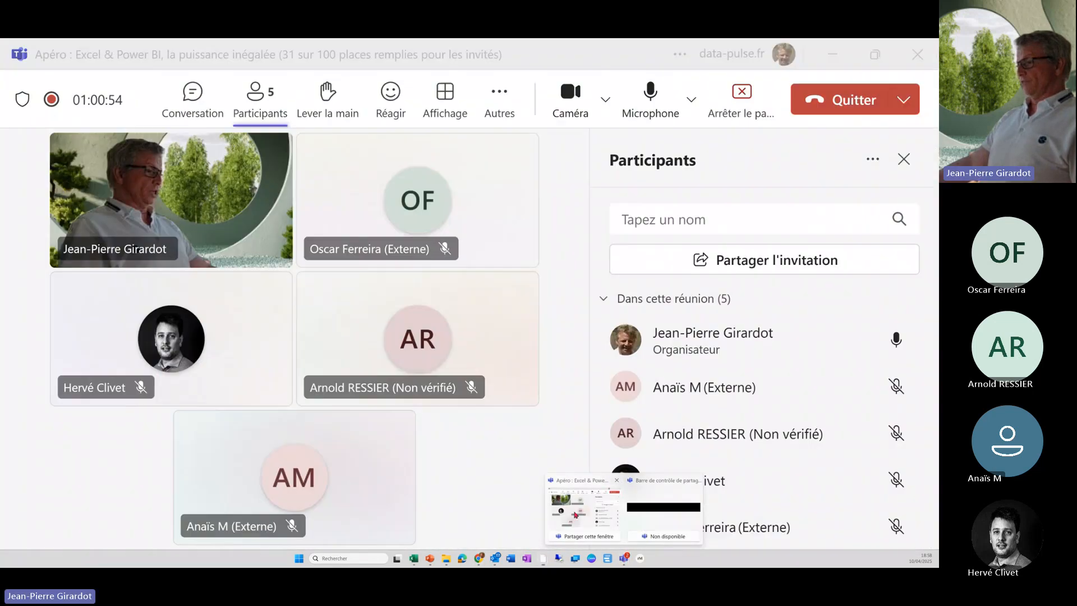
pyautogui.click(572, 512)
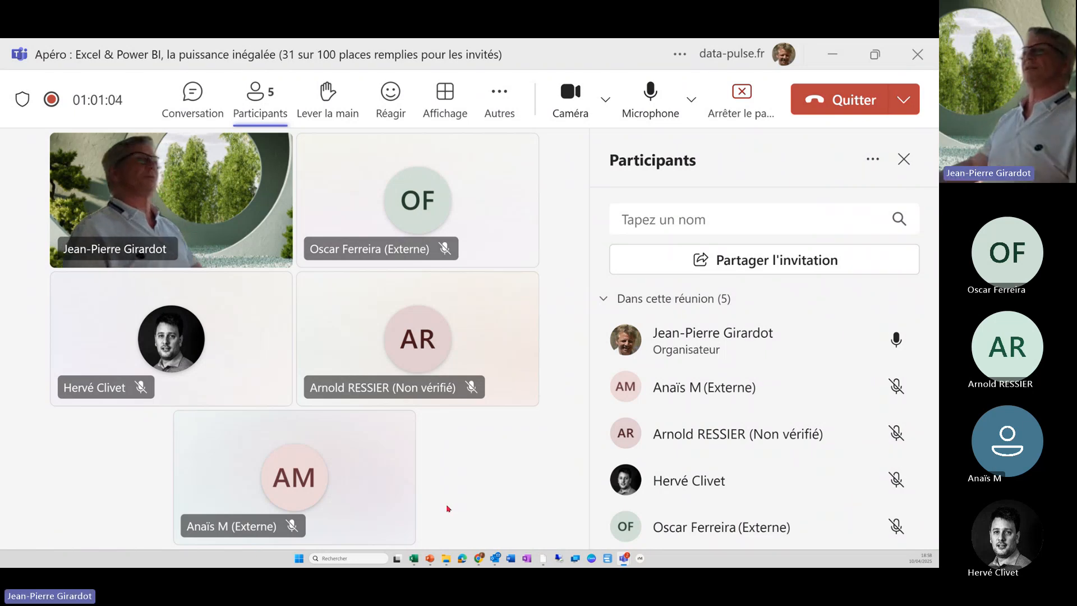
pyautogui.click(191, 104)
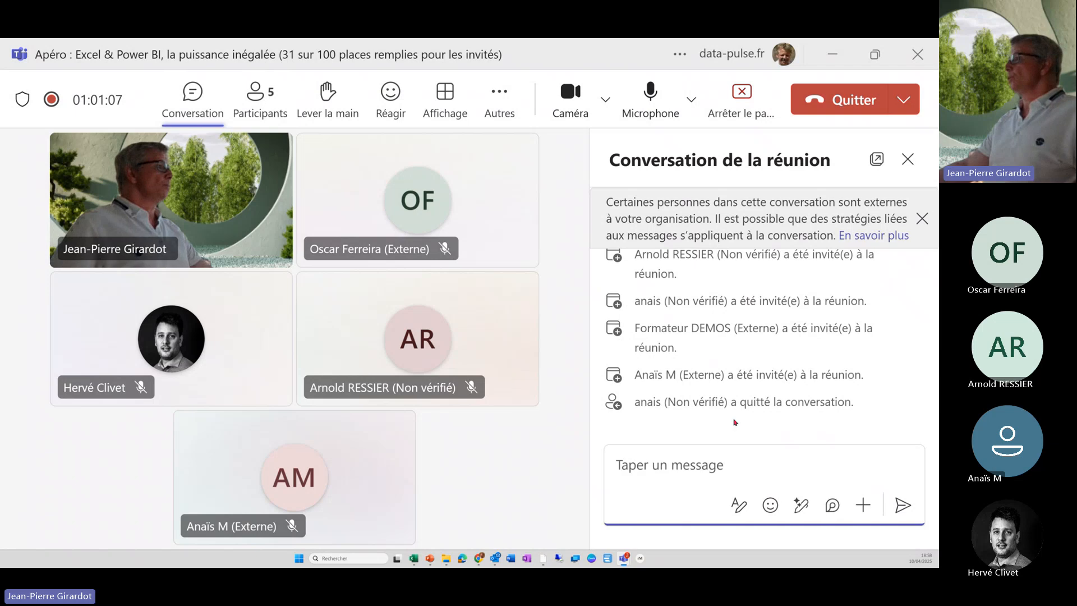
pyautogui.scroll(5, 746, 409)
pyautogui.scroll(10, 761, 396)
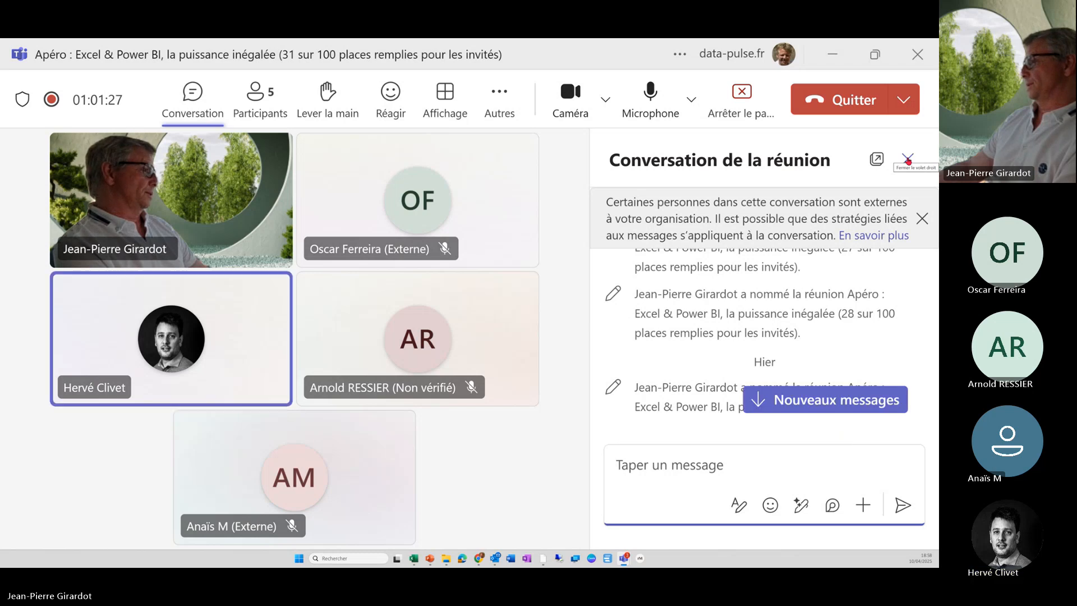
# - Go to the newest messages in the meeting conversation and stop sharing the screen
pyautogui.click(857, 408)
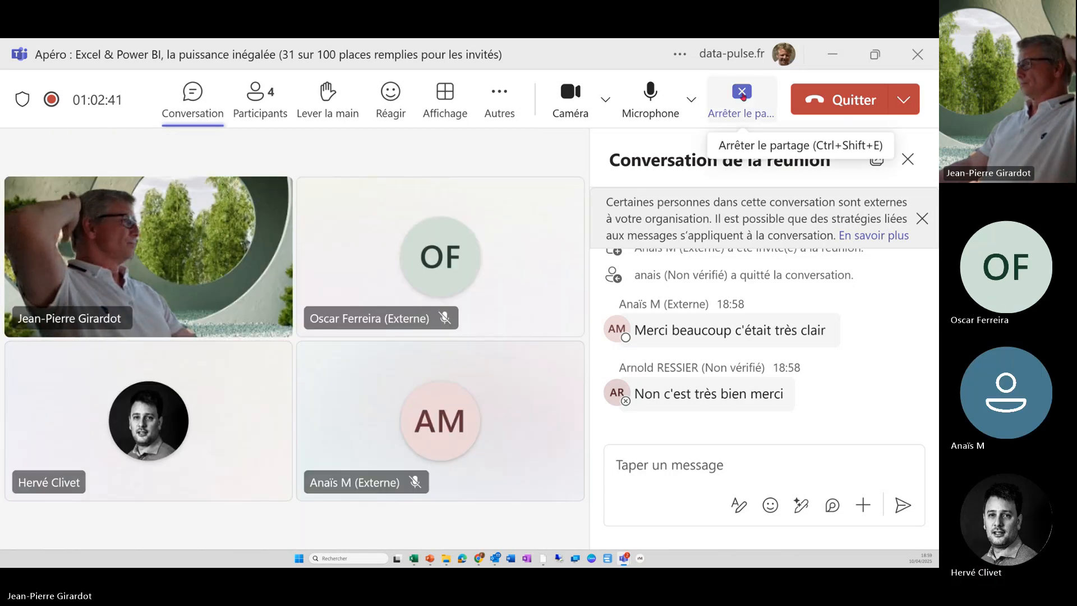
pyautogui.click(742, 93)
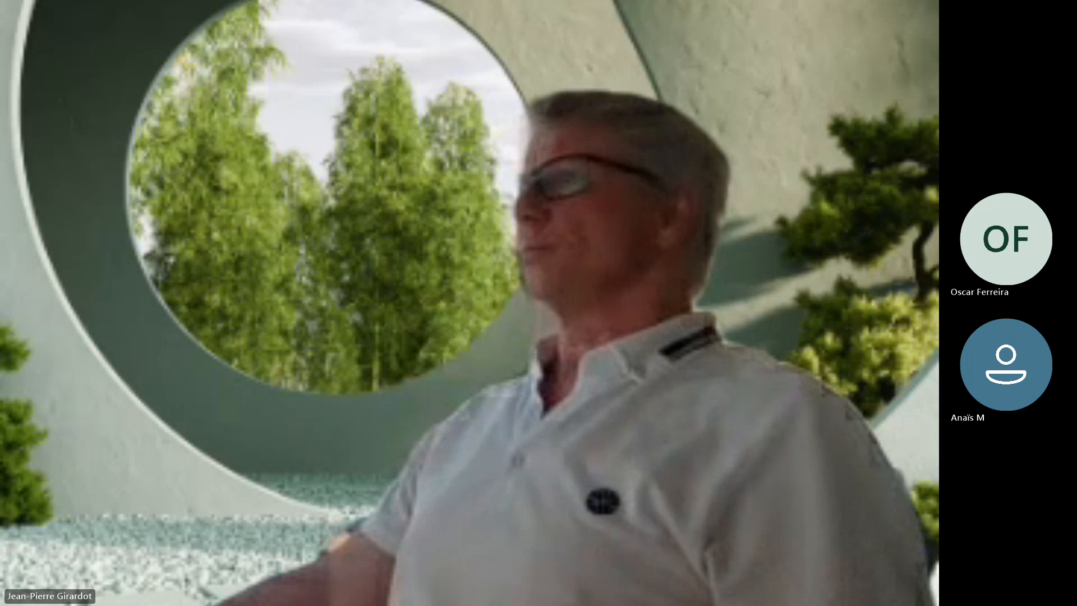